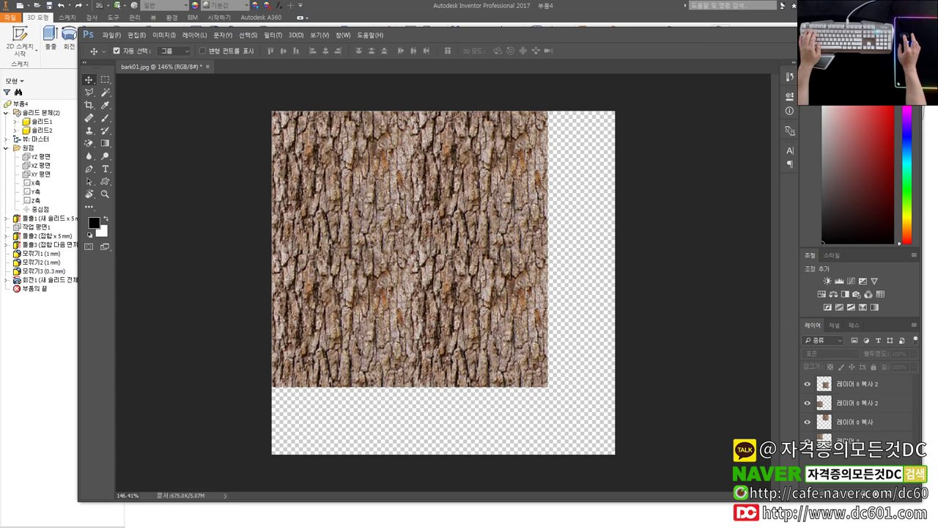
- Switch from Photoshop to the cylinder part in Inventor and examine the model from several angles
{"action": "left_click", "coordinate": [868, 35]}
{"action": "left_click", "coordinate": [593, 199]}
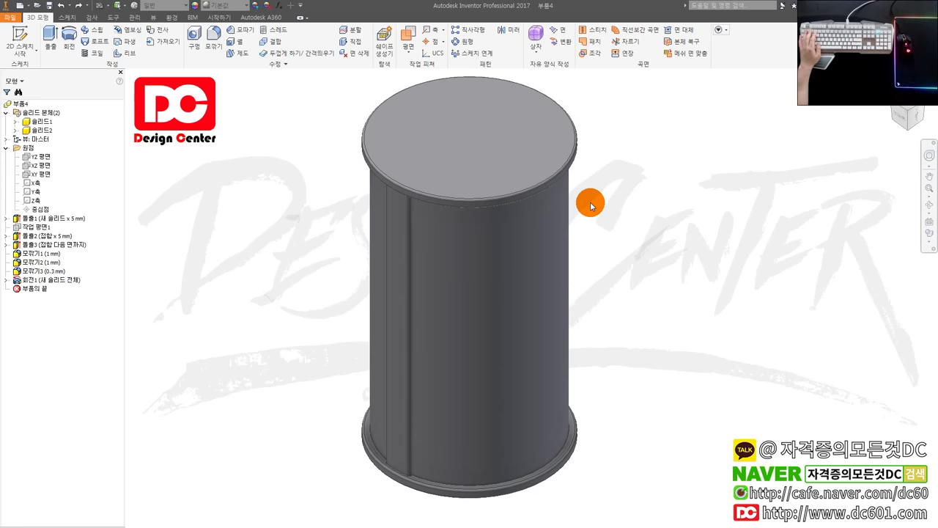
{"action": "scroll", "coordinate": [548, 189], "scroll_direction": "up", "scroll_amount": 3}
{"action": "scroll", "coordinate": [560, 192], "scroll_direction": "down", "scroll_amount": 3}
{"action": "middle_click_drag", "start_coordinate": [612, 218], "coordinate": [567, 178], "text": "shift"}
{"action": "scroll", "coordinate": [592, 174], "scroll_direction": "up", "scroll_amount": 1}
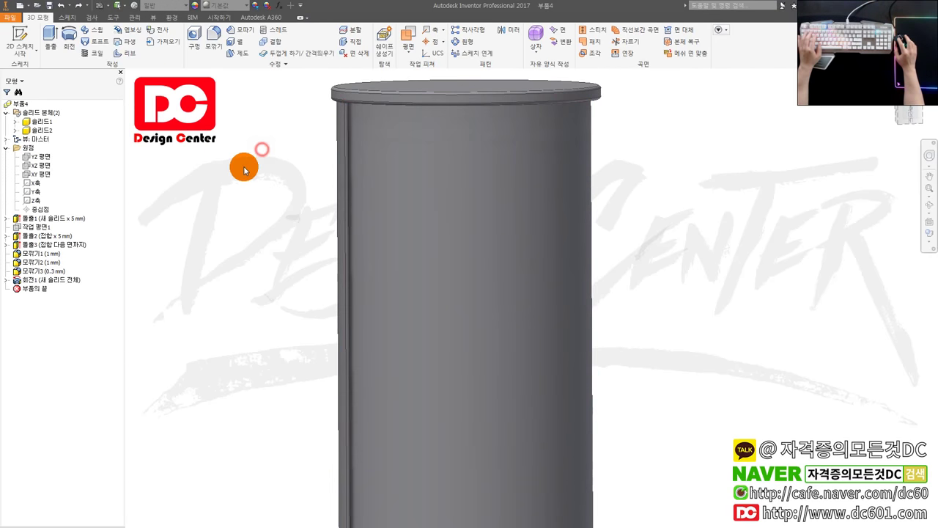
{"action": "scroll", "coordinate": [247, 172], "scroll_direction": "down", "scroll_amount": 2}
{"action": "key", "text": "F6"}
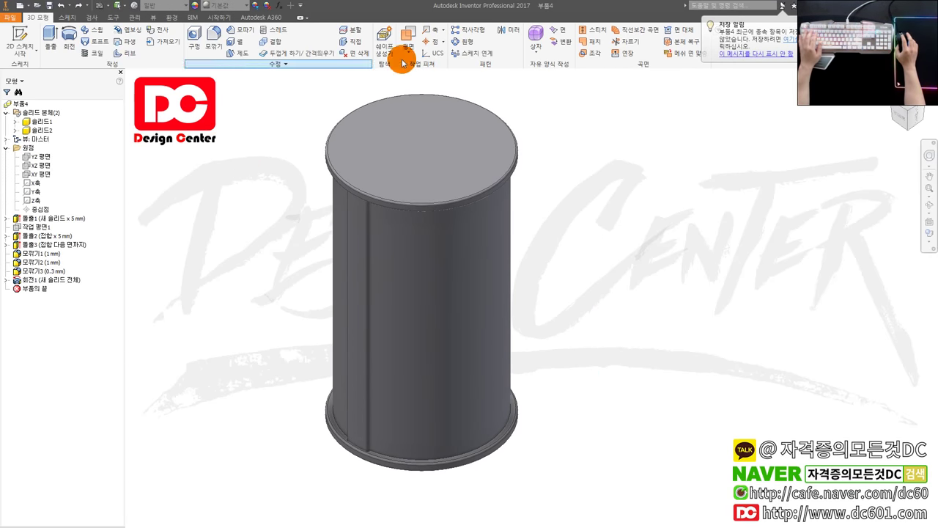
- Create a work plane offset from the XZ origin plane, standing in front of the cylinder
{"action": "left_click", "coordinate": [408, 40]}
{"action": "left_click", "coordinate": [432, 91]}
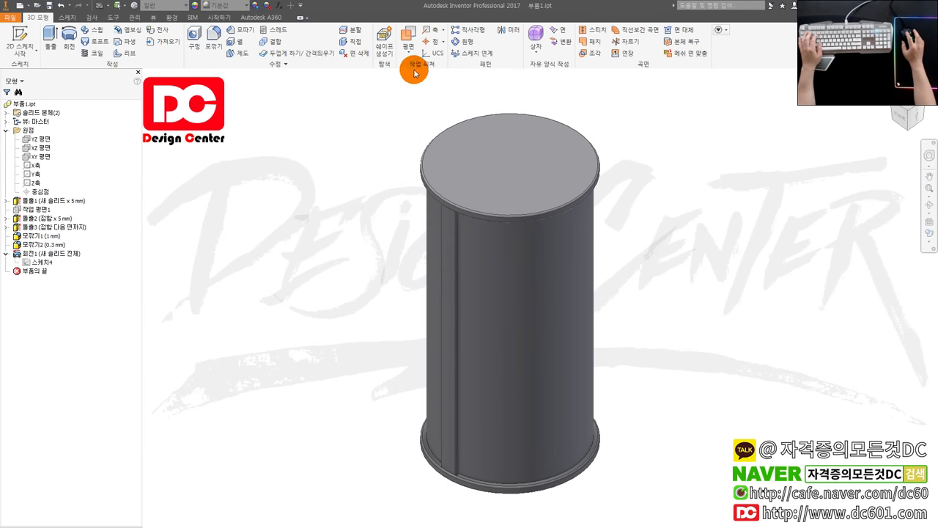
{"action": "left_click", "coordinate": [412, 48]}
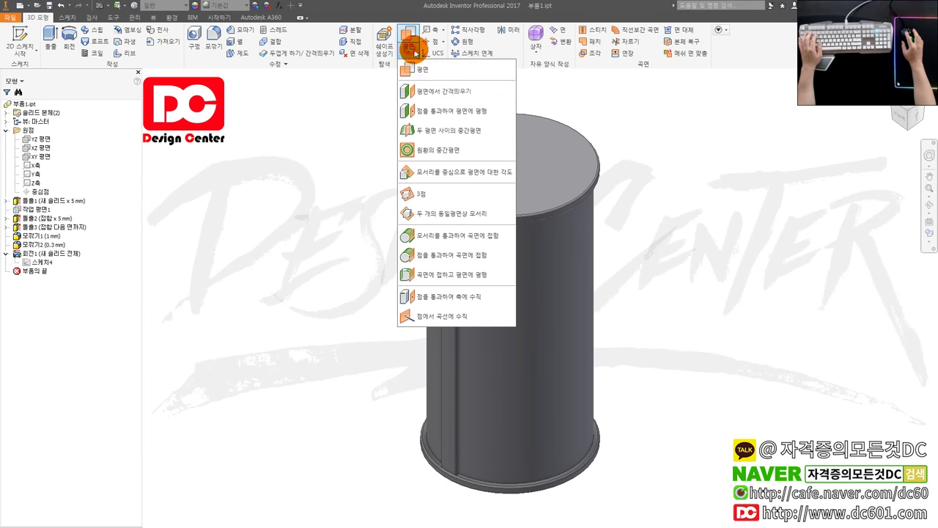
{"action": "left_click", "coordinate": [429, 90]}
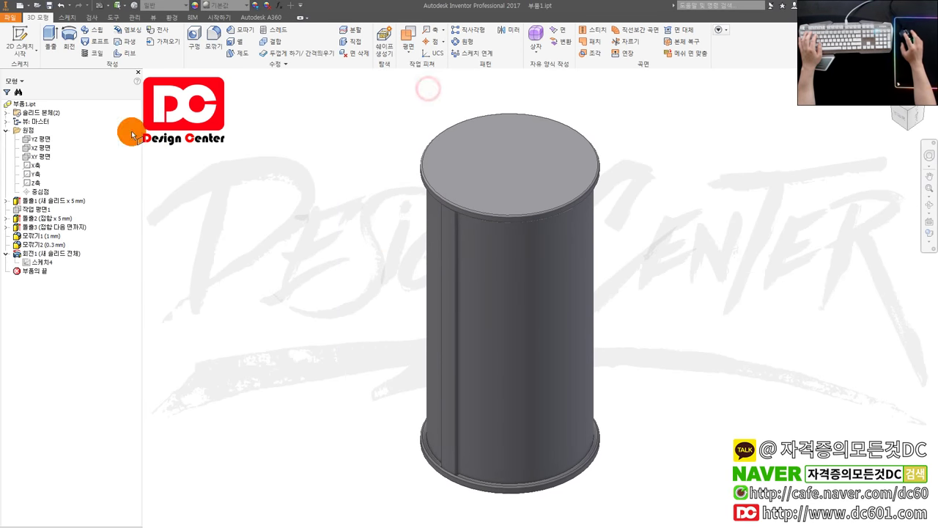
{"action": "left_click", "coordinate": [38, 148]}
{"action": "left_click_drag", "start_coordinate": [565, 193], "coordinate": [423, 296]}
{"action": "left_click", "coordinate": [276, 465]}
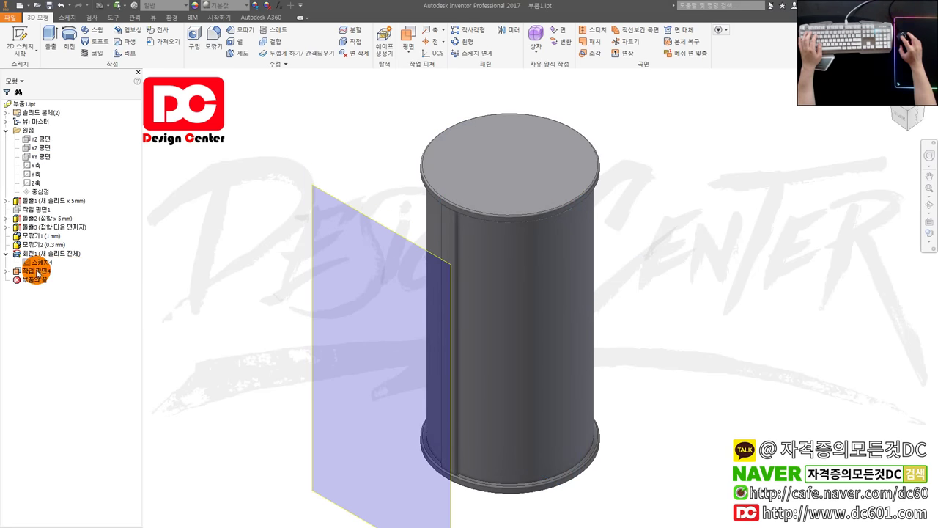
- Start a sketch on the new work plane and draw a right triangle about 6.5 mm high below the cylinder's top rim
{"action": "left_click", "coordinate": [37, 270]}
{"action": "key", "text": "s"}
{"action": "scroll", "coordinate": [535, 317], "scroll_direction": "down", "scroll_amount": 4}
{"action": "scroll", "coordinate": [542, 227], "scroll_direction": "up", "scroll_amount": 10}
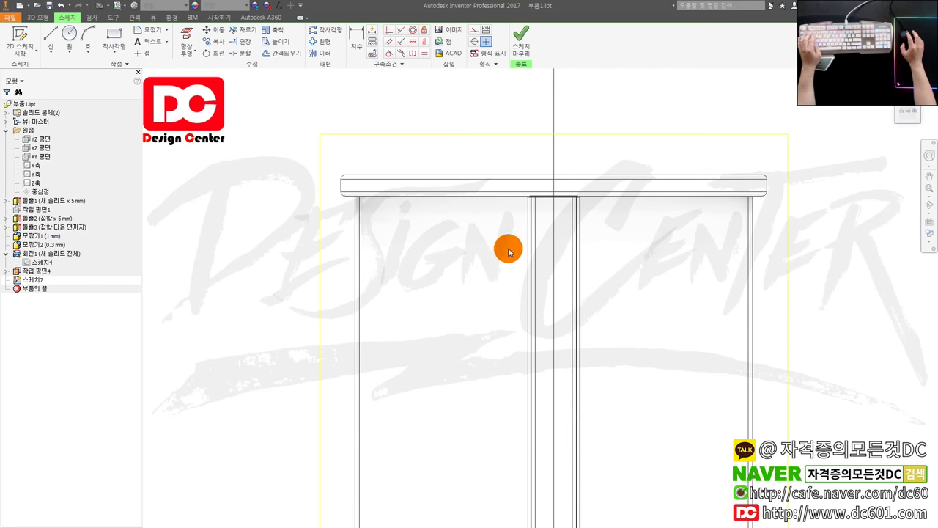
{"action": "key", "text": "l"}
{"action": "left_click", "coordinate": [493, 206]}
{"action": "left_click", "coordinate": [419, 256]}
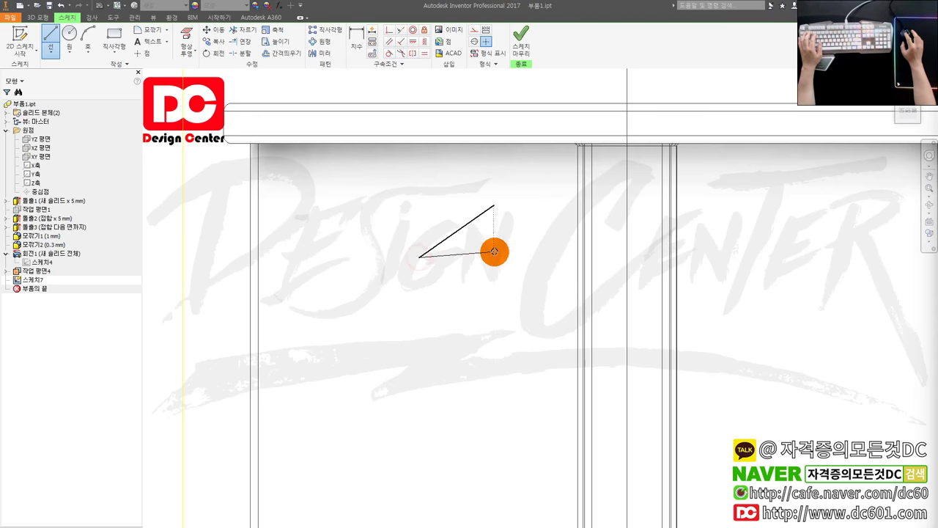
{"action": "left_click", "coordinate": [495, 256]}
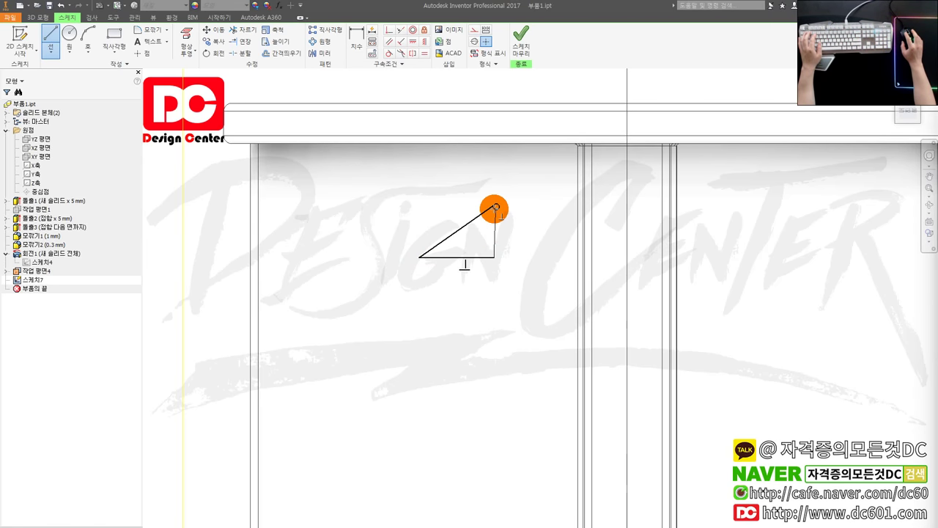
{"action": "left_click", "coordinate": [493, 206]}
{"action": "key", "text": "Escape"}
- Convert the triangle's horizontal and vertical legs to construction lines, keeping the sloped side as normal geometry
{"action": "left_click_drag", "start_coordinate": [503, 269], "coordinate": [421, 191]}
{"action": "scroll", "coordinate": [479, 236], "scroll_direction": "up", "scroll_amount": 3}
{"action": "key", "text": "x"}
{"action": "left_click_drag", "start_coordinate": [472, 233], "coordinate": [477, 242]}
- Dimension the triangle's vertical leg at 3 mm
{"action": "key", "text": "d"}
{"action": "left_click", "coordinate": [507, 222]}
{"action": "left_click", "coordinate": [570, 233]}
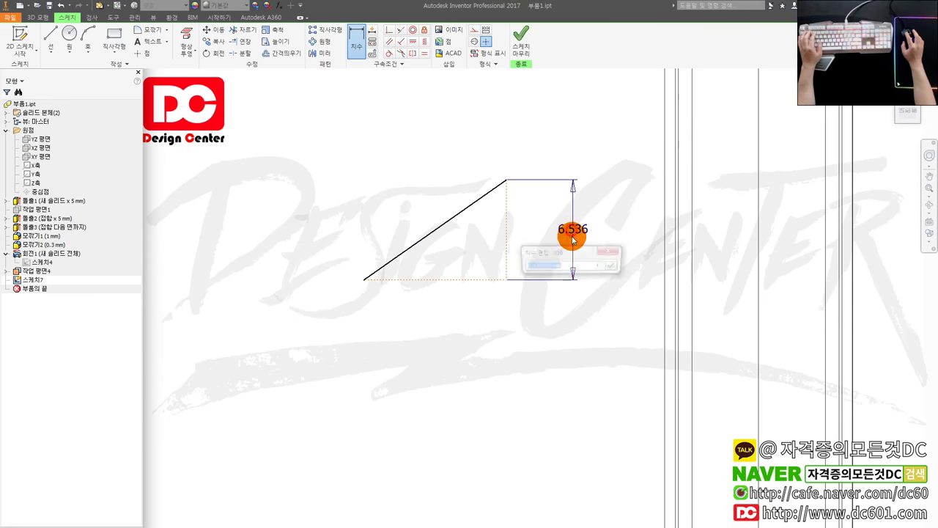
{"action": "type", "text": "3"}
{"action": "key", "text": "Return"}
- Move the triangle to just below the cylinder's top rim, beside the vertical strip
{"action": "scroll", "coordinate": [561, 316], "scroll_direction": "down", "scroll_amount": 6}
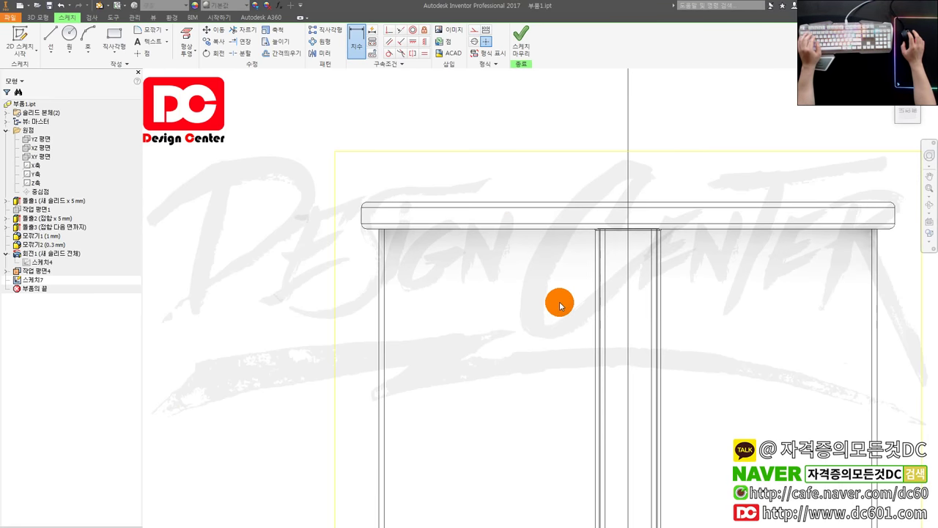
{"action": "scroll", "coordinate": [565, 366], "scroll_direction": "up", "scroll_amount": 3}
{"action": "key", "text": "Escape"}
{"action": "left_click_drag", "start_coordinate": [550, 382], "coordinate": [623, 467]}
{"action": "scroll", "coordinate": [584, 419], "scroll_direction": "down", "scroll_amount": 3}
{"action": "left_click", "coordinate": [579, 418]}
{"action": "scroll", "coordinate": [574, 288], "scroll_direction": "up", "scroll_amount": 6}
{"action": "left_click", "coordinate": [448, 279]}
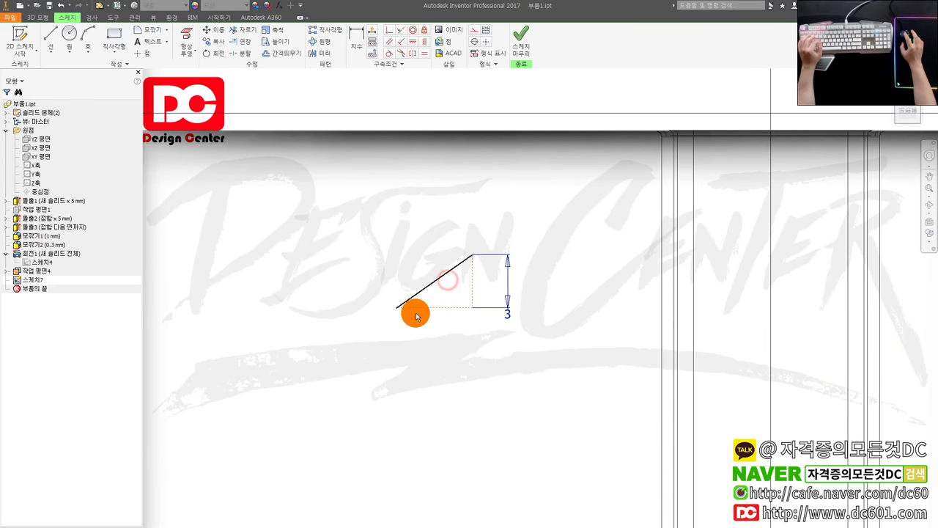
- Dimension the triangle's horizontal leg as the 3 mm height dimension multiplied by 2
{"action": "key", "text": "d"}
{"action": "left_click", "coordinate": [397, 308]}
{"action": "left_click", "coordinate": [452, 345]}
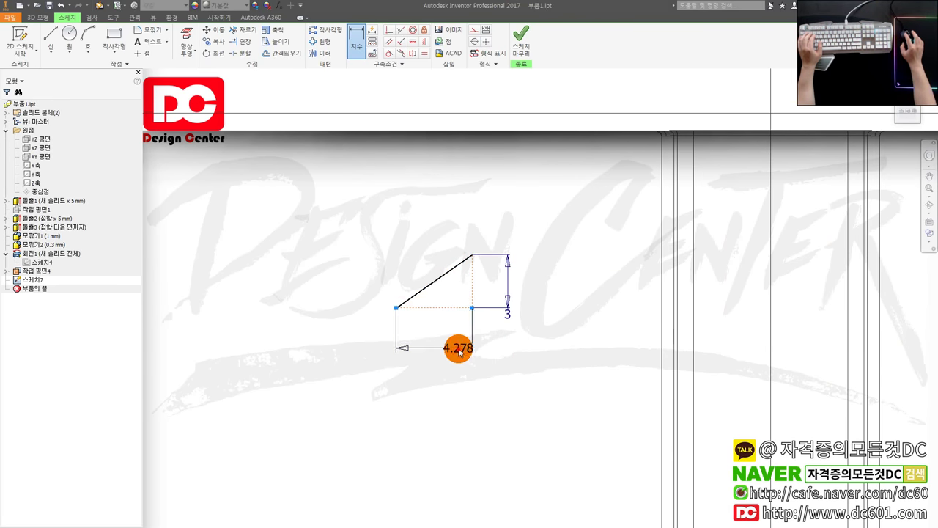
{"action": "left_click", "coordinate": [504, 280]}
{"action": "type", "text": "*"}
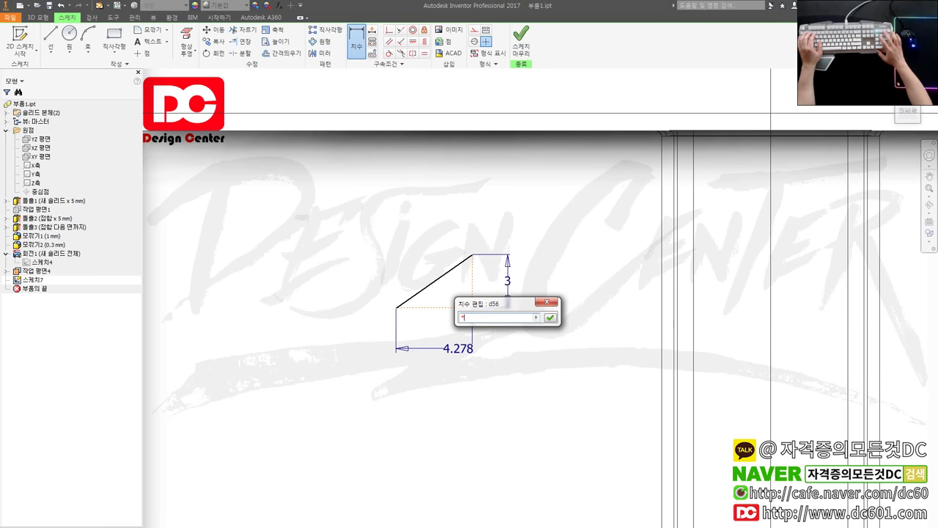
{"action": "type", "text": "2"}
{"action": "key", "text": "Return"}
{"action": "key", "text": "Return"}
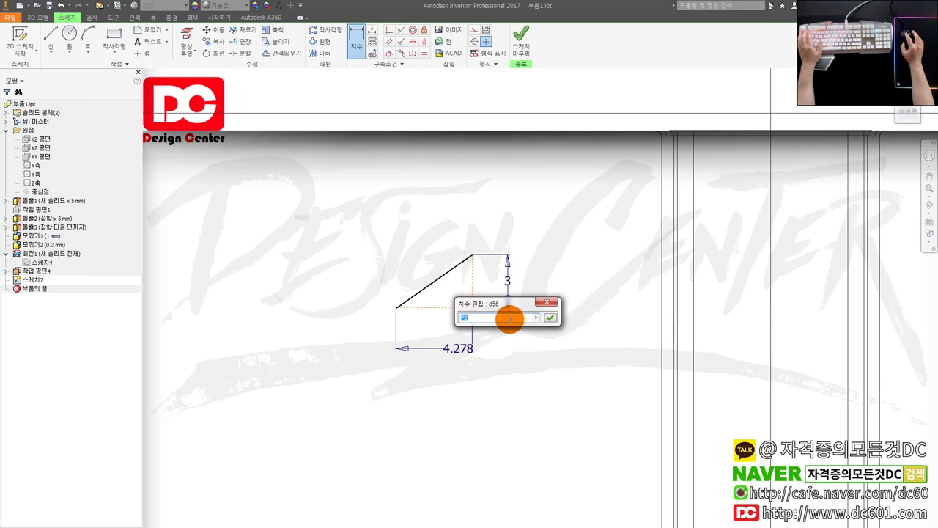
{"action": "left_click", "coordinate": [545, 317]}
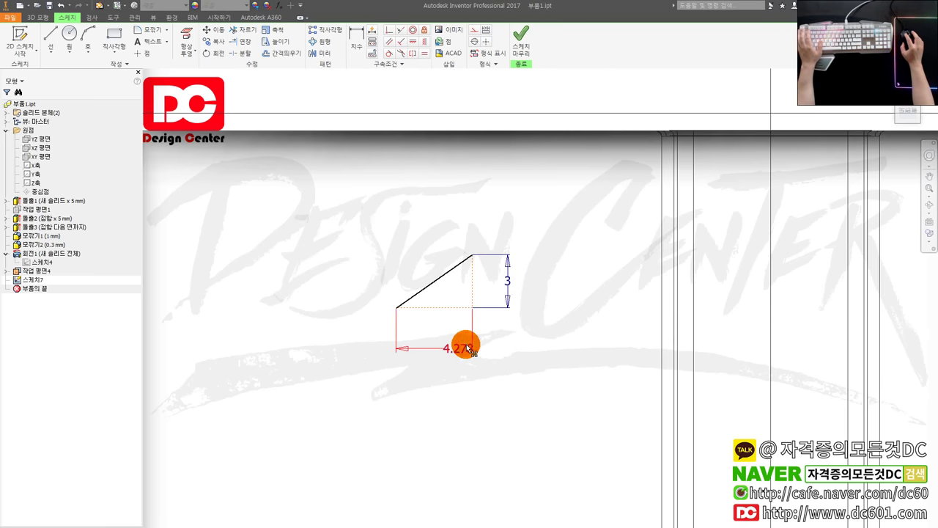
{"action": "left_click", "coordinate": [466, 349]}
{"action": "left_click", "coordinate": [507, 284]}
{"action": "key", "text": "Return"}
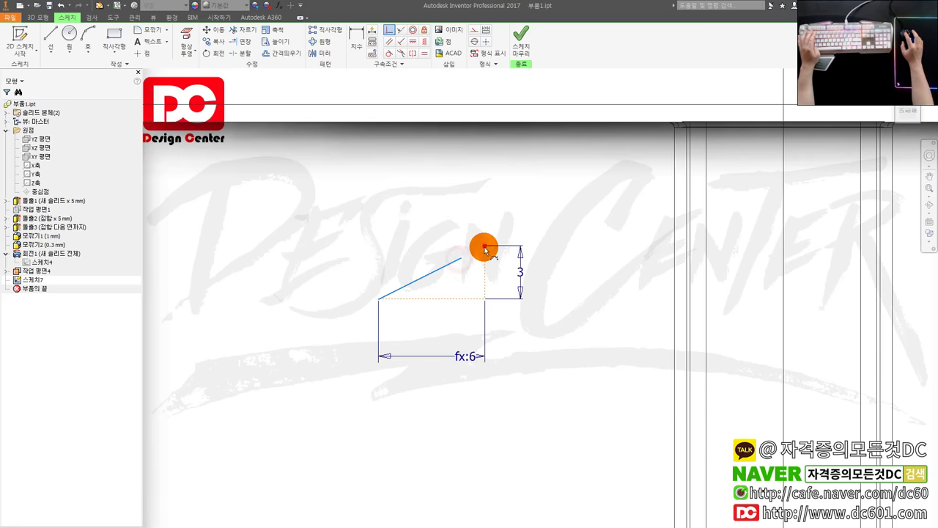
- Make the sloped line's loose endpoint coincident with the upper end of the vertical construction line
{"action": "left_click", "coordinate": [484, 246]}
{"action": "key", "text": "Escape"}
{"action": "left_click", "coordinate": [461, 258]}
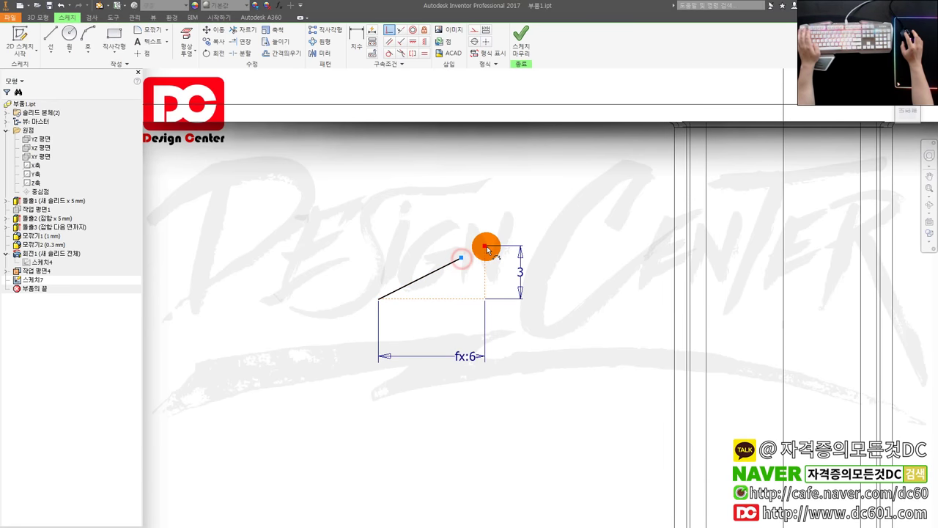
{"action": "middle_click_drag", "start_coordinate": [491, 277], "coordinate": [504, 254]}
- Mirror the sloped line about the horizontal construction line
{"action": "key", "text": "m"}
{"action": "key", "text": "i"}
{"action": "left_click_drag", "start_coordinate": [478, 249], "coordinate": [440, 207]}
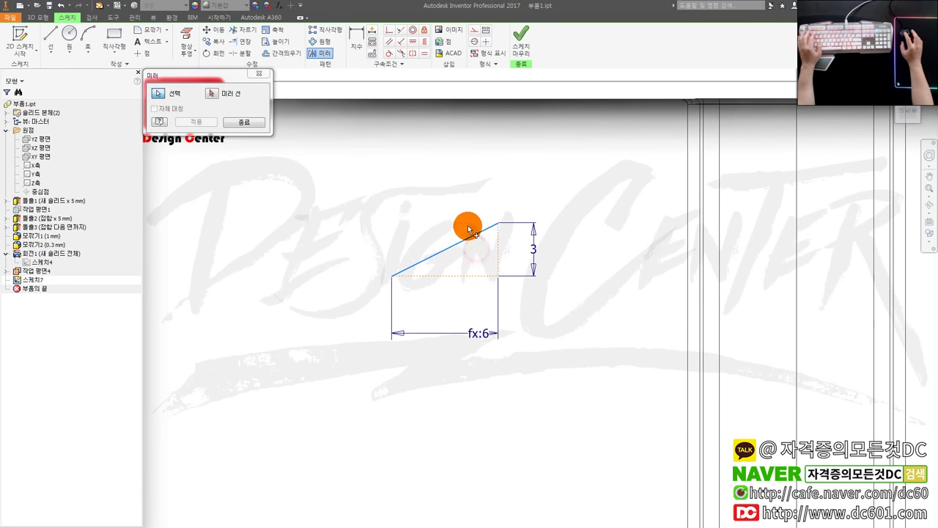
{"action": "left_click", "coordinate": [237, 102]}
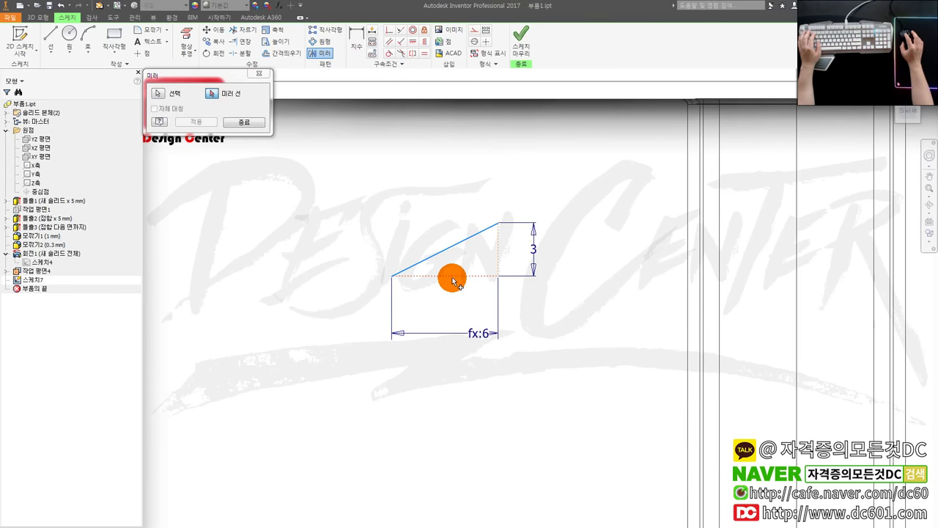
{"action": "left_click", "coordinate": [453, 277]}
{"action": "left_click", "coordinate": [204, 122]}
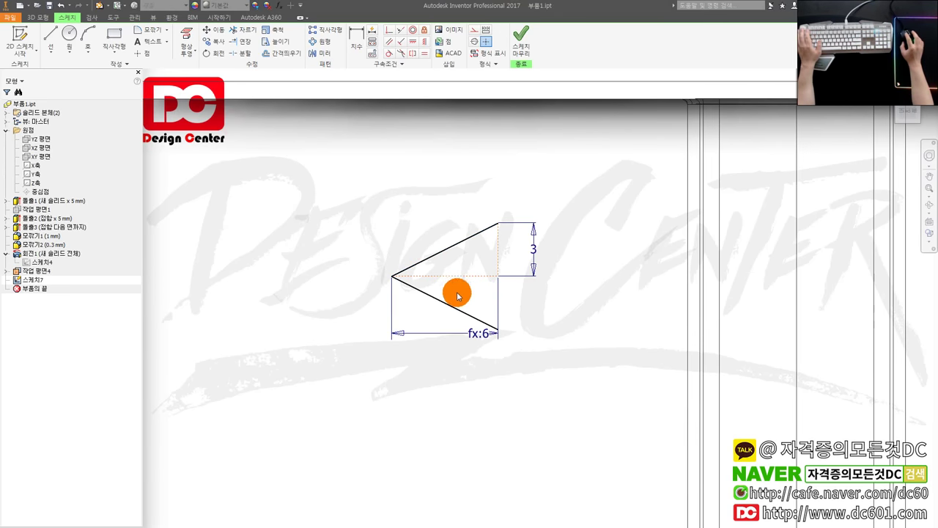
- Mirror both sloped lines about the vertical construction line to complete the rhombus
{"action": "left_click", "coordinate": [211, 93]}
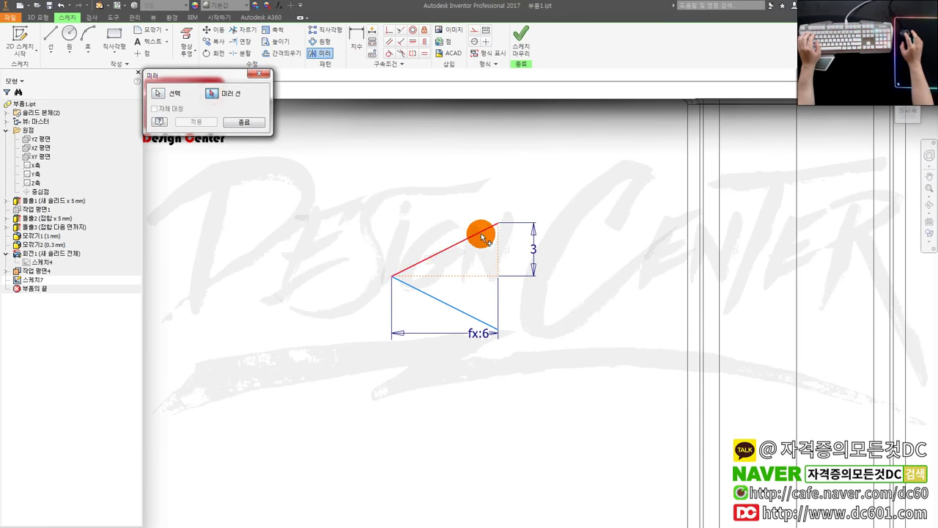
{"action": "left_click", "coordinate": [195, 121]}
{"action": "left_click", "coordinate": [244, 122]}
- Paste copies of the dimensioned rhombus until there are five, and spread them apart below the rim
{"action": "scroll", "coordinate": [357, 189], "scroll_direction": "up", "scroll_amount": 2}
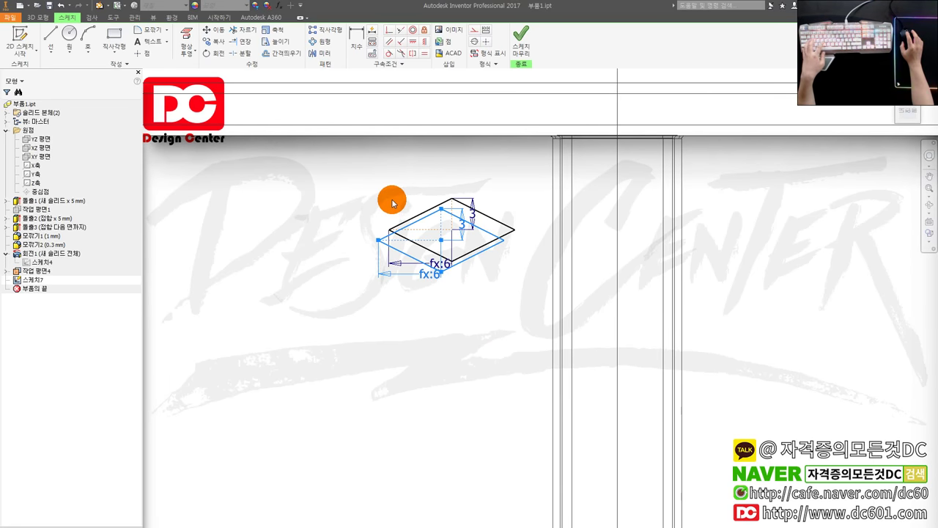
{"action": "key", "text": "ctrl+v"}
{"action": "key", "text": "ctrl+v"}
{"action": "left_click", "coordinate": [477, 210]}
{"action": "left_click_drag", "start_coordinate": [484, 200], "coordinate": [442, 366]}
{"action": "mouse_move", "coordinate": [451, 233]}
{"action": "left_mouse_down"}
{"action": "mouse_move", "coordinate": [293, 314]}
{"action": "mouse_move", "coordinate": [433, 253]}
{"action": "left_mouse_up"}
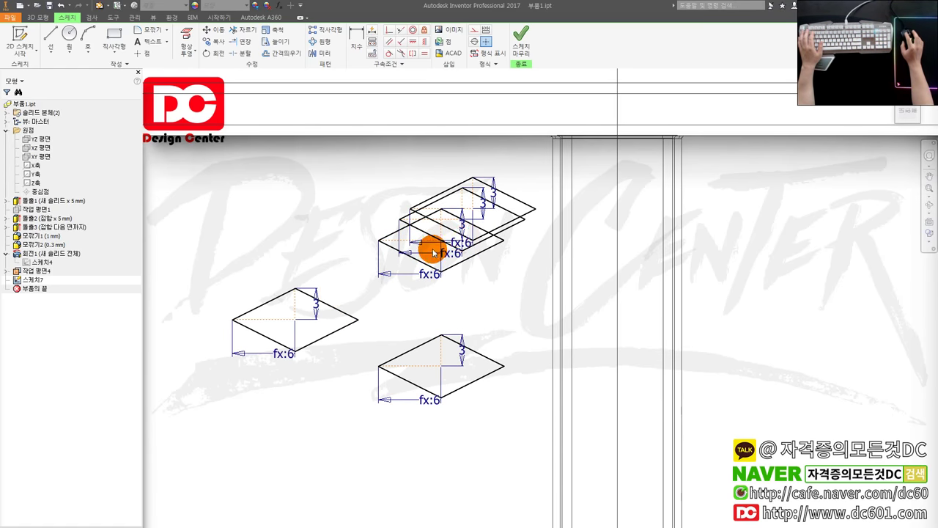
{"action": "left_click_drag", "start_coordinate": [473, 211], "coordinate": [525, 309]}
{"action": "left_click", "coordinate": [459, 187]}
- Project the top rim's lower edge into the sketch and place one rhombus's centre on it, over the vertical strip
{"action": "key", "text": "p"}
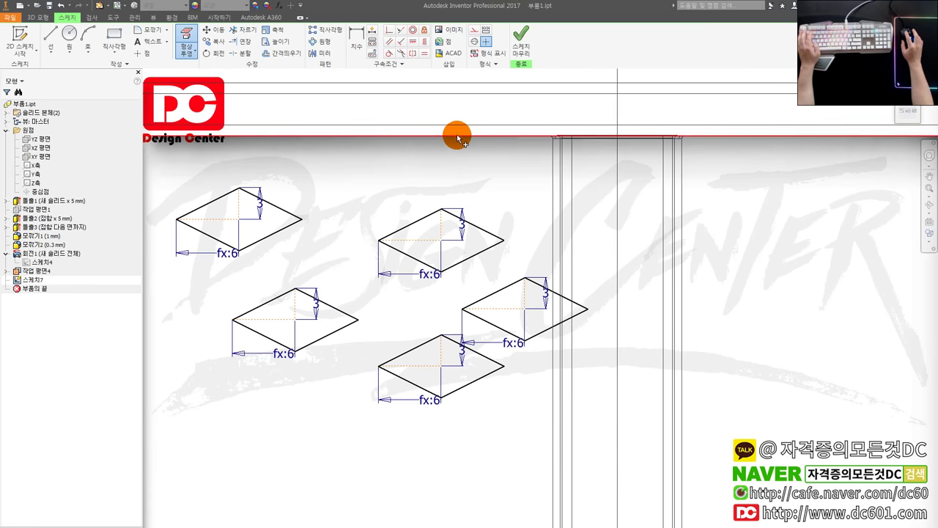
{"action": "left_click", "coordinate": [457, 136]}
{"action": "left_click_drag", "start_coordinate": [418, 240], "coordinate": [441, 139]}
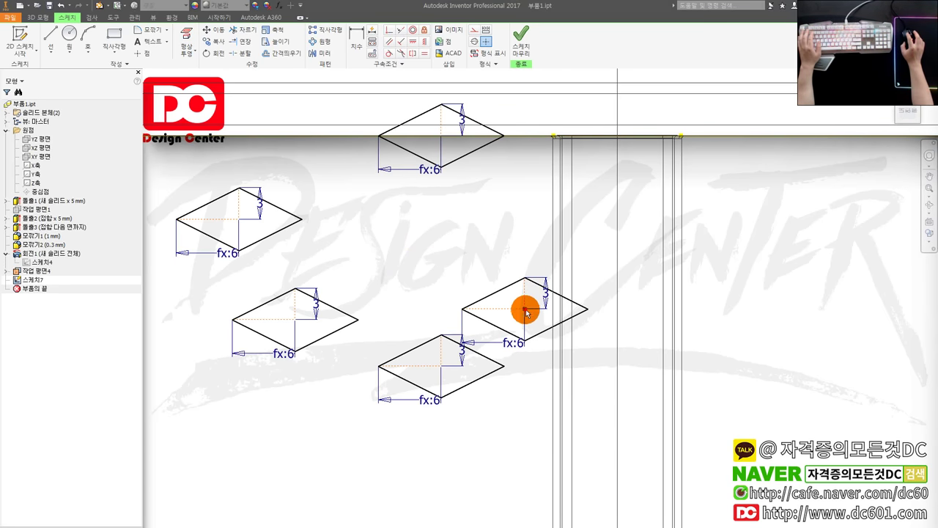
{"action": "left_click_drag", "start_coordinate": [525, 309], "coordinate": [450, 235]}
{"action": "left_click_drag", "start_coordinate": [448, 136], "coordinate": [566, 137]}
{"action": "middle_click_drag", "start_coordinate": [542, 218], "coordinate": [482, 230]}
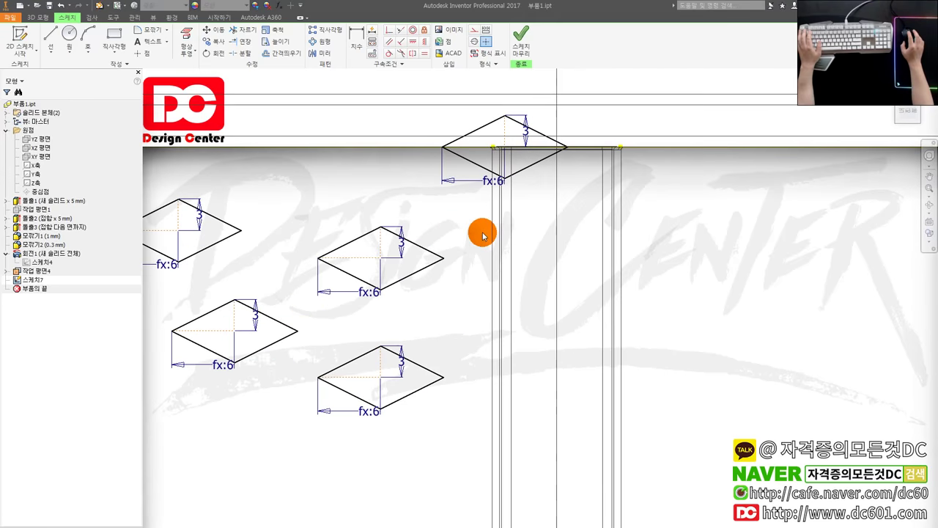
- Align two more rhombi vertically beneath the one on the projected edge and move the remaining copies aside
{"action": "left_click", "coordinate": [501, 182]}
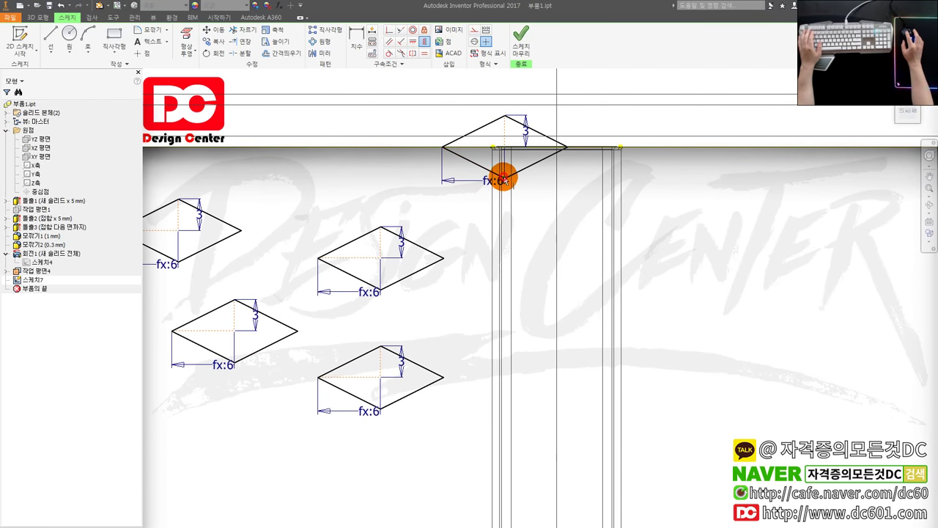
{"action": "left_click", "coordinate": [382, 230]}
{"action": "left_click", "coordinate": [503, 288]}
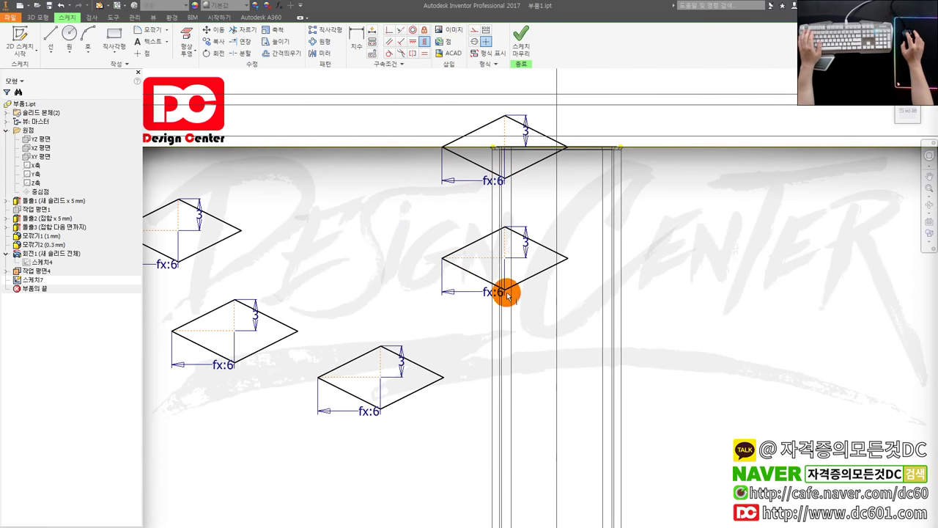
{"action": "left_click", "coordinate": [381, 346]}
{"action": "mouse_move", "coordinate": [304, 373]}
{"action": "left_mouse_down"}
{"action": "mouse_move", "coordinate": [203, 230]}
{"action": "mouse_move", "coordinate": [365, 212]}
{"action": "left_mouse_up"}
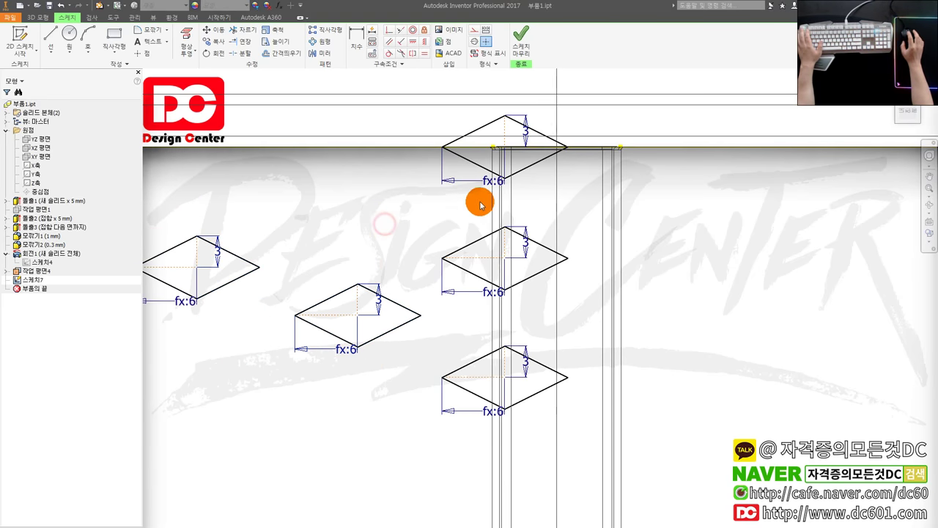
- Dimension the vertical distance from the top rhombus's centre to the second rhombus at 7 mm
{"action": "scroll", "coordinate": [507, 190], "scroll_direction": "up", "scroll_amount": 3}
{"action": "scroll", "coordinate": [507, 190], "scroll_direction": "down", "scroll_amount": 2}
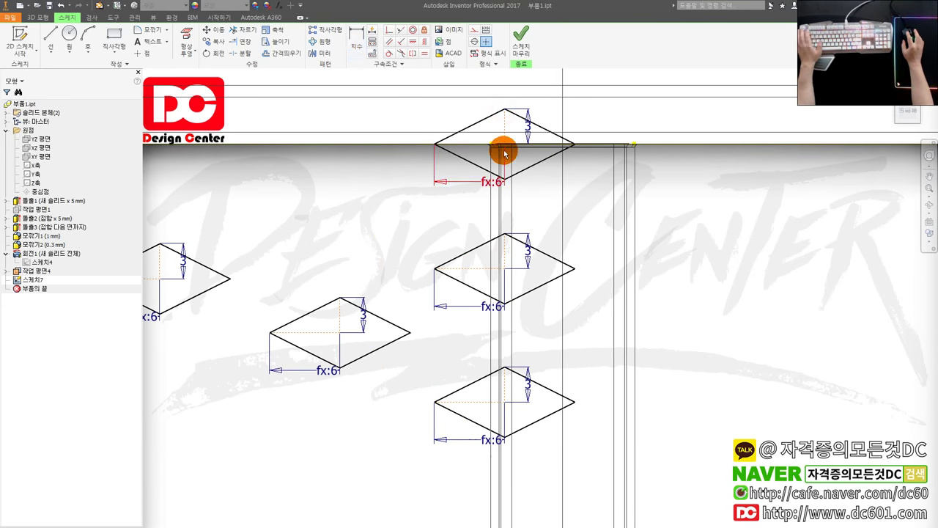
{"action": "key", "text": "d"}
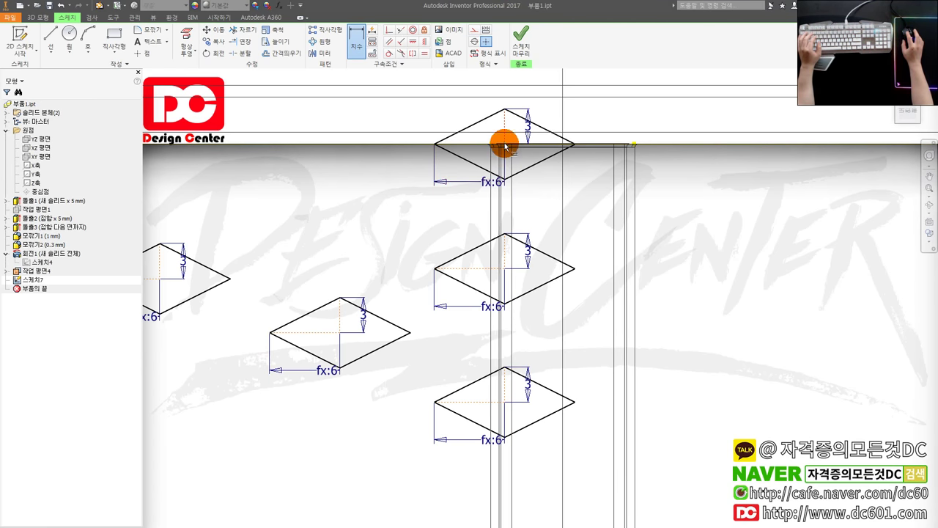
{"action": "left_click", "coordinate": [571, 270]}
{"action": "left_click", "coordinate": [682, 264]}
{"action": "type", "text": "7"}
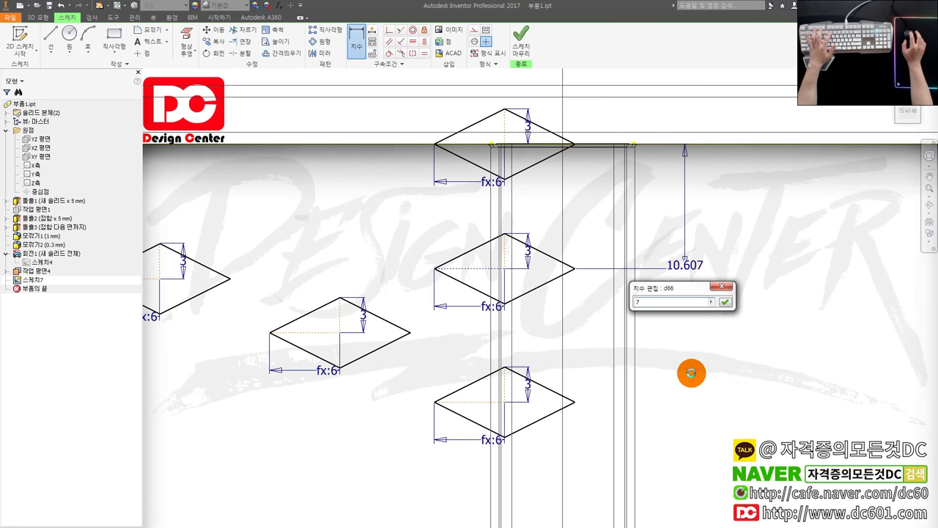
{"action": "key", "text": "Return"}
- Dimension the vertical spacing between the second and third rhombi, linking it to the 7 mm spacing above
{"action": "left_click", "coordinate": [574, 227]}
{"action": "left_click", "coordinate": [576, 401]}
{"action": "left_click", "coordinate": [675, 378]}
{"action": "type", "text": "7"}
{"action": "key", "text": "Return"}
{"action": "scroll", "coordinate": [577, 213], "scroll_direction": "up", "scroll_amount": 4}
{"action": "key", "text": "Escape"}
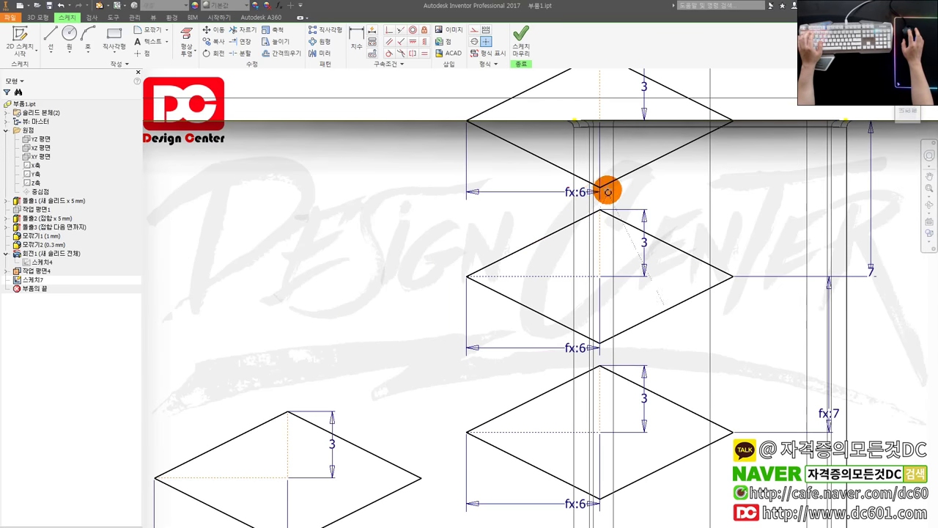
- Align the nearer loose rhombus horizontally with the point midway between the first and second rhombi of the column
{"action": "key", "text": "l"}
{"action": "key", "text": "Escape"}
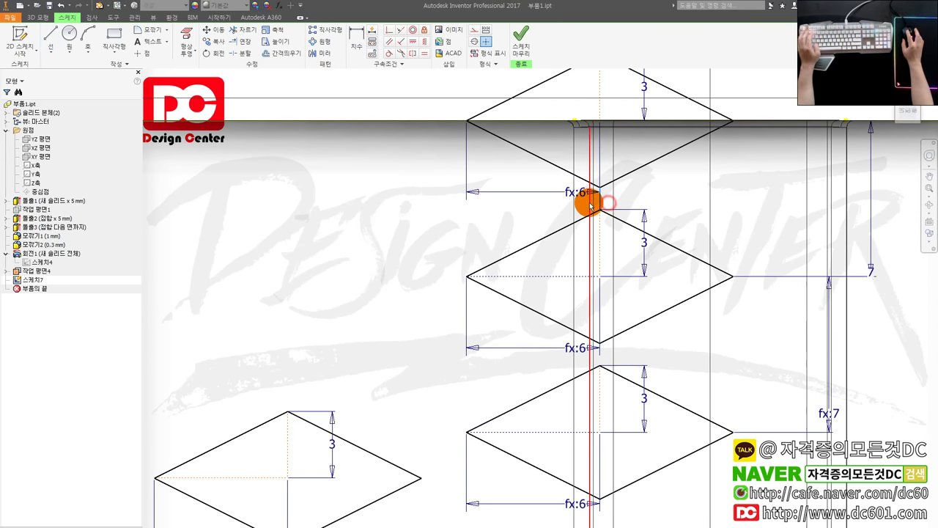
{"action": "scroll", "coordinate": [575, 251], "scroll_direction": "down", "scroll_amount": 3}
{"action": "left_click", "coordinate": [414, 44]}
{"action": "left_click", "coordinate": [486, 385]}
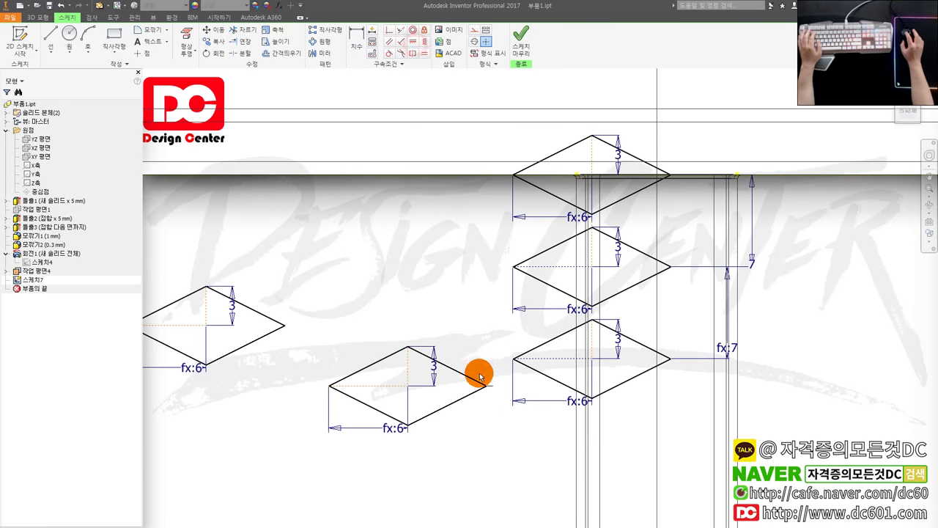
{"action": "left_click", "coordinate": [590, 230]}
{"action": "left_click", "coordinate": [591, 218]}
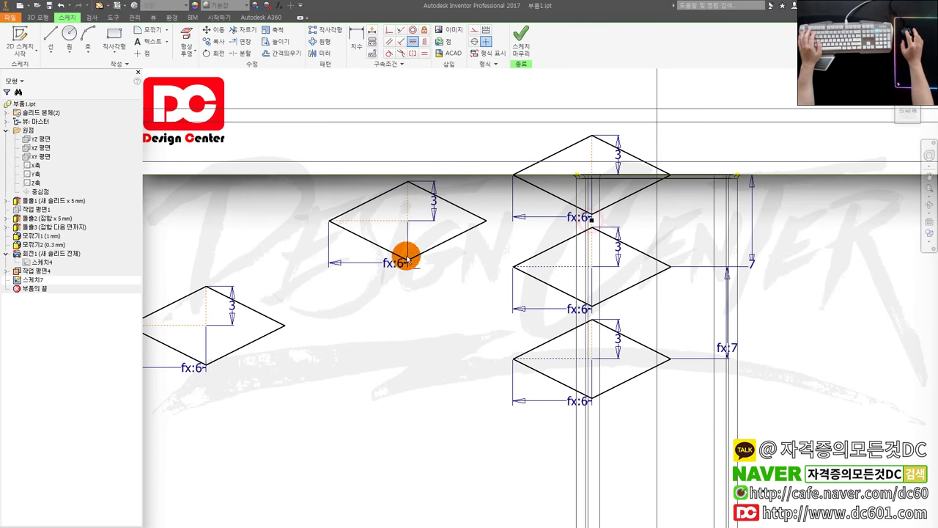
- Align the two loose rhombi vertically with each other using a vertical constraint between their vertices
{"action": "middle_click_drag", "start_coordinate": [364, 305], "coordinate": [417, 311]}
{"action": "key", "text": "Escape"}
{"action": "left_click", "coordinate": [462, 266]}
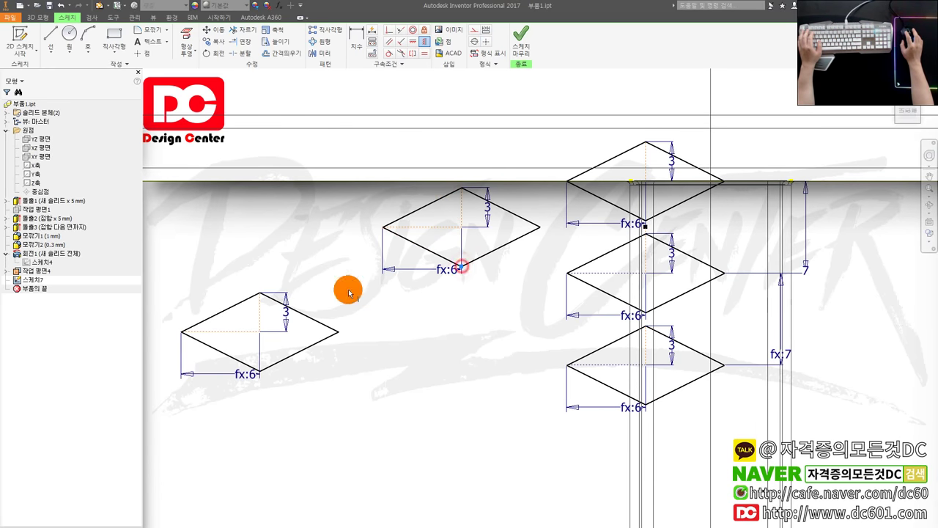
{"action": "left_click", "coordinate": [260, 294]}
- Dimension the horizontal distance between the loose rhombi's column and the column over the vertical strip at 7 mm
{"action": "key", "text": "d"}
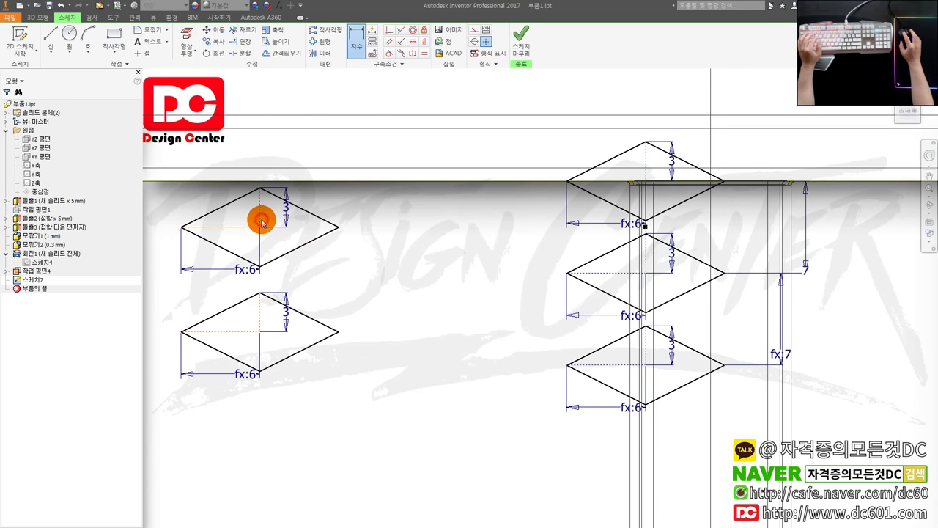
{"action": "left_click", "coordinate": [648, 164]}
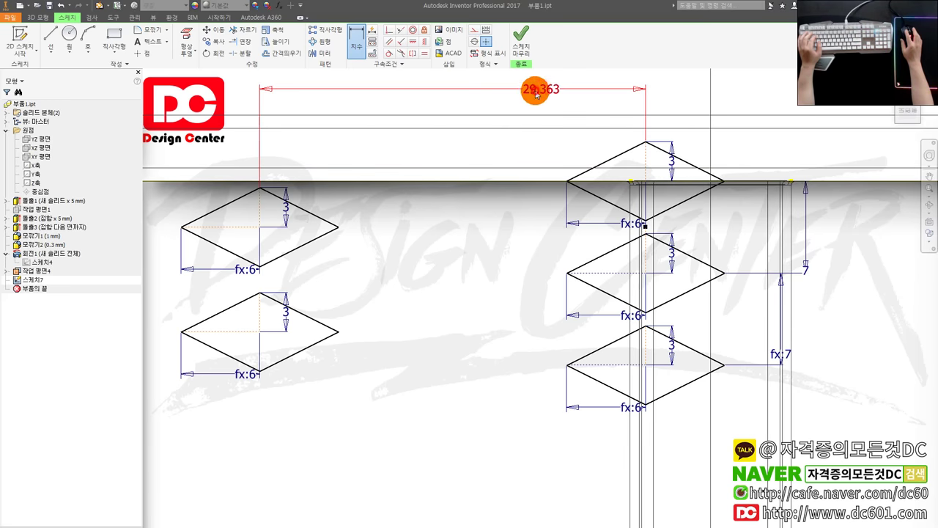
{"action": "left_click", "coordinate": [538, 90]}
{"action": "type", "text": "7"}
{"action": "key", "text": "Return"}
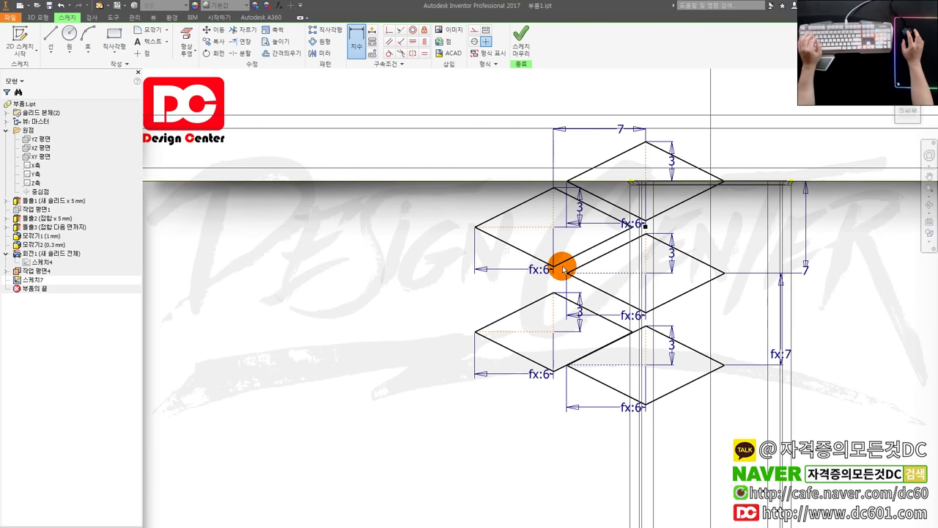
- Dimension the vertical spacing between the centres of the two rhombi in the side column at 7 mm
{"action": "left_click", "coordinate": [553, 227]}
{"action": "left_click", "coordinate": [554, 332]}
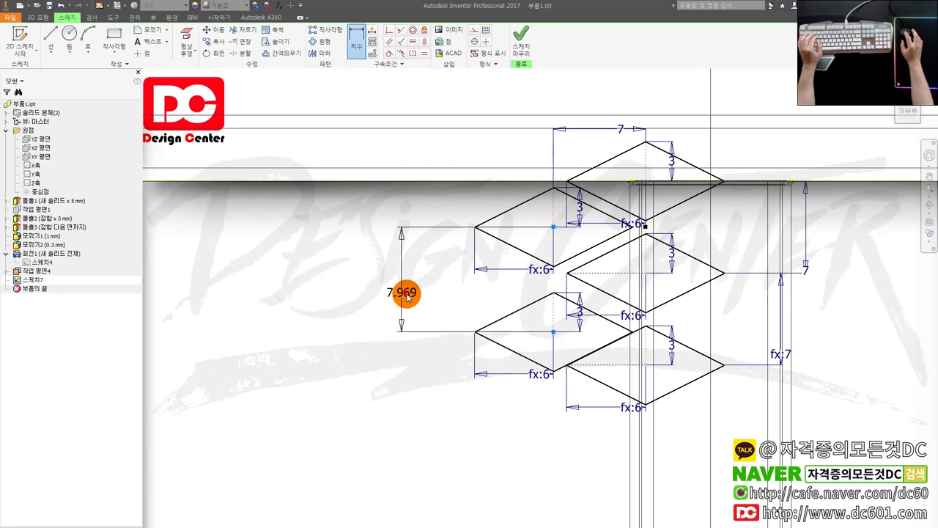
{"action": "left_click", "coordinate": [402, 289]}
{"action": "type", "text": "7"}
{"action": "key", "text": "Return"}
- Mirror the outlines of the two side rhombi to the opposite side, using the middle column's vertical centre line as mirror line
{"action": "scroll", "coordinate": [596, 332], "scroll_direction": "down", "scroll_amount": 3}
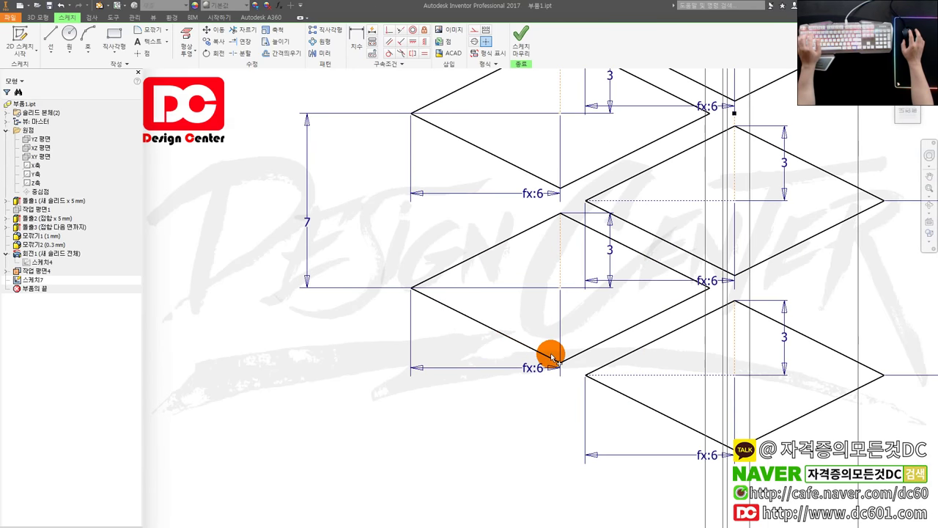
{"action": "key", "text": "m"}
{"action": "key", "text": "i"}
{"action": "left_click", "coordinate": [571, 355]}
{"action": "left_click", "coordinate": [448, 344]}
{"action": "left_click", "coordinate": [459, 268]}
{"action": "middle_click_drag", "start_coordinate": [568, 280], "coordinate": [523, 386]}
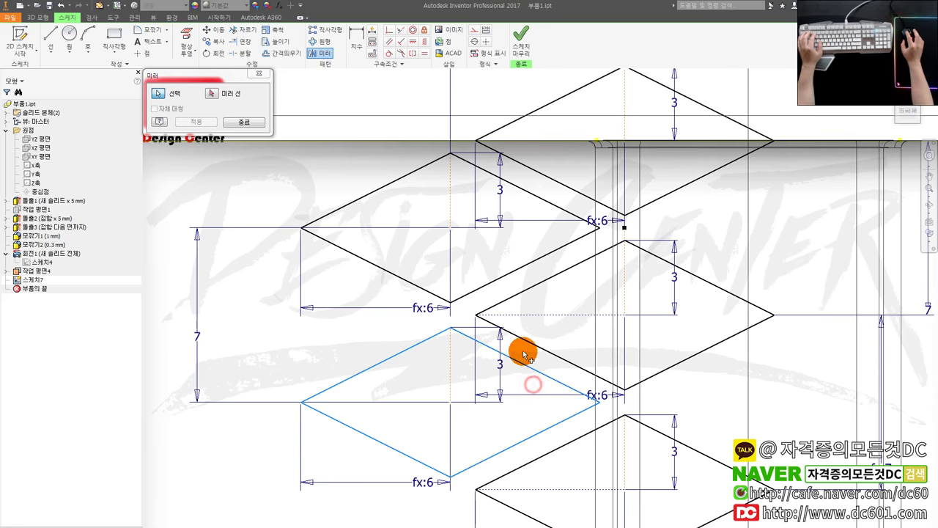
{"action": "left_click", "coordinate": [499, 278]}
{"action": "left_click", "coordinate": [394, 273]}
{"action": "left_click", "coordinate": [377, 190]}
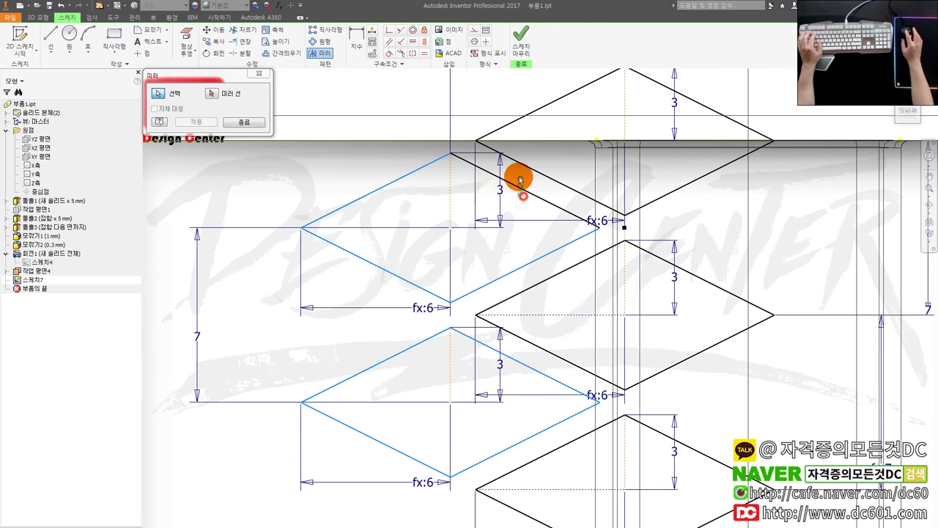
{"action": "left_click", "coordinate": [522, 188]}
{"action": "scroll", "coordinate": [535, 228], "scroll_direction": "down", "scroll_amount": 2}
{"action": "left_click", "coordinate": [212, 94]}
{"action": "left_click", "coordinate": [526, 271]}
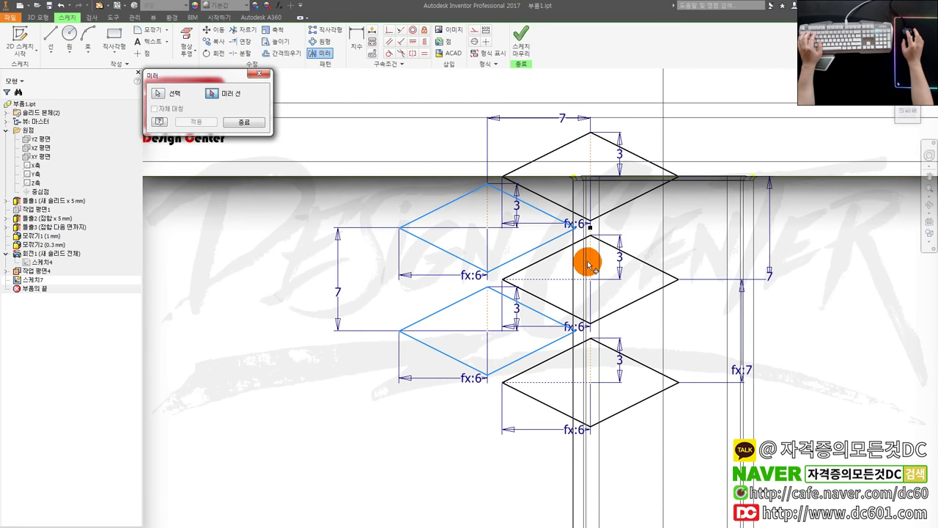
{"action": "left_click", "coordinate": [195, 122]}
{"action": "left_click", "coordinate": [244, 122]}
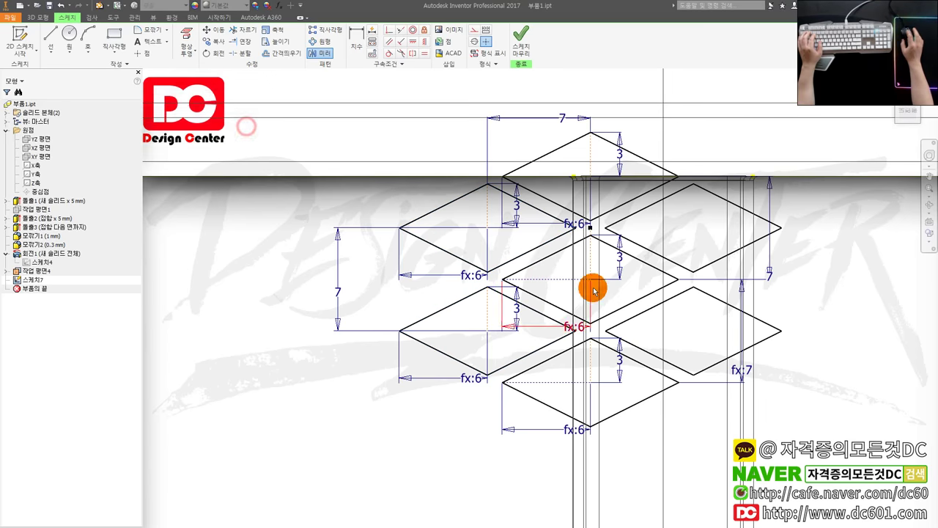
- Draw a rectangle between the side columns' centres, from the projected rim edge down to the lowest rhombus's centre
{"action": "middle_click_drag", "start_coordinate": [587, 282], "coordinate": [480, 265]}
{"action": "key", "text": "r"}
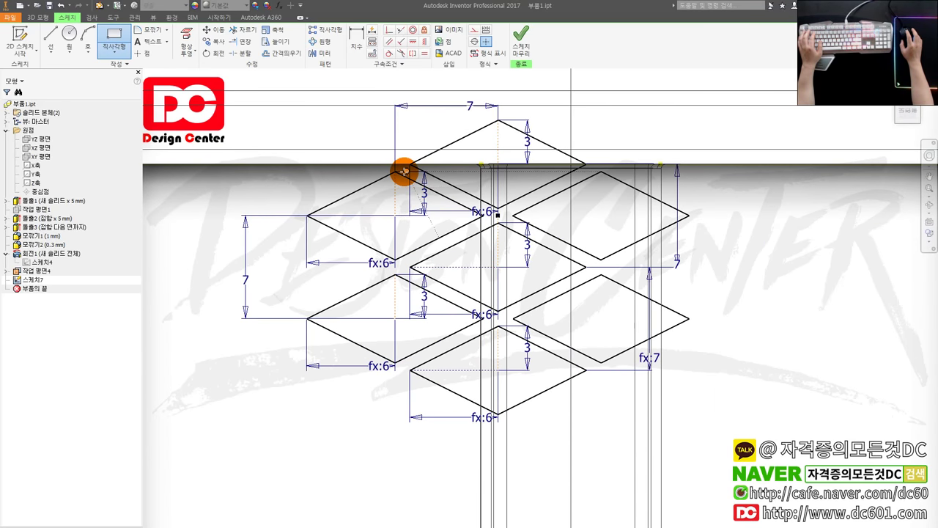
{"action": "left_click", "coordinate": [396, 164]}
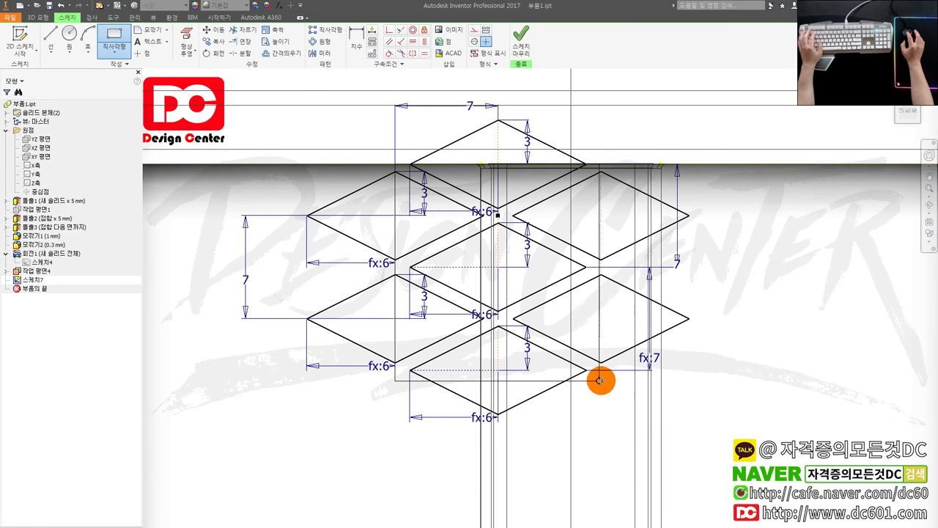
{"action": "left_click", "coordinate": [600, 371]}
{"action": "key", "text": "Escape"}
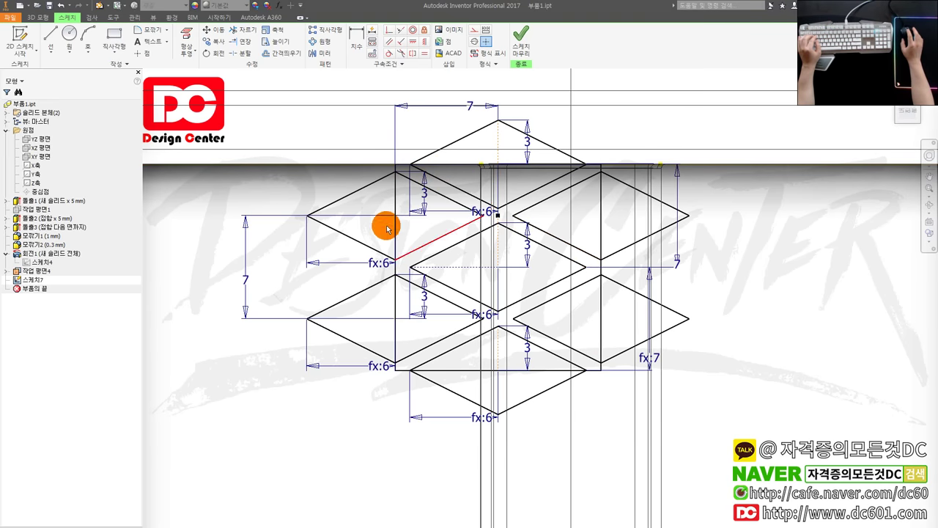
- Split the rectangle's edges where they meet the rhombi's vertices and finish the sketch
{"action": "scroll", "coordinate": [605, 271], "scroll_direction": "down", "scroll_amount": 1}
{"action": "left_click", "coordinate": [602, 277]}
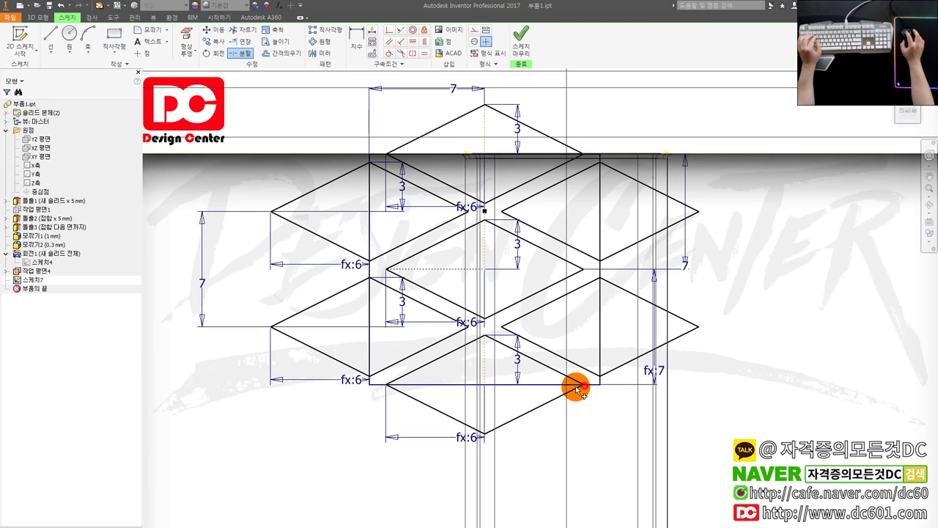
{"action": "left_click", "coordinate": [369, 373]}
{"action": "left_click", "coordinate": [368, 283]}
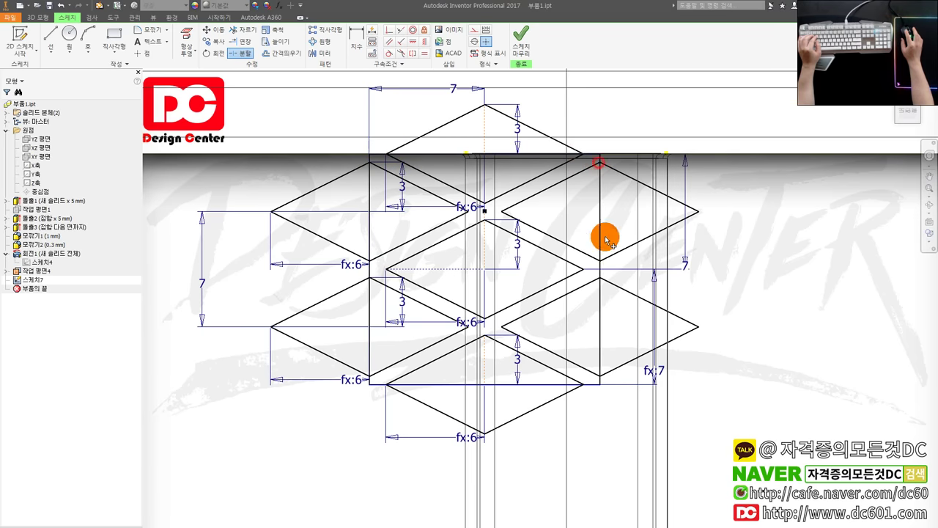
{"action": "scroll", "coordinate": [620, 243], "scroll_direction": "down", "scroll_amount": 3}
{"action": "key", "text": "s"}
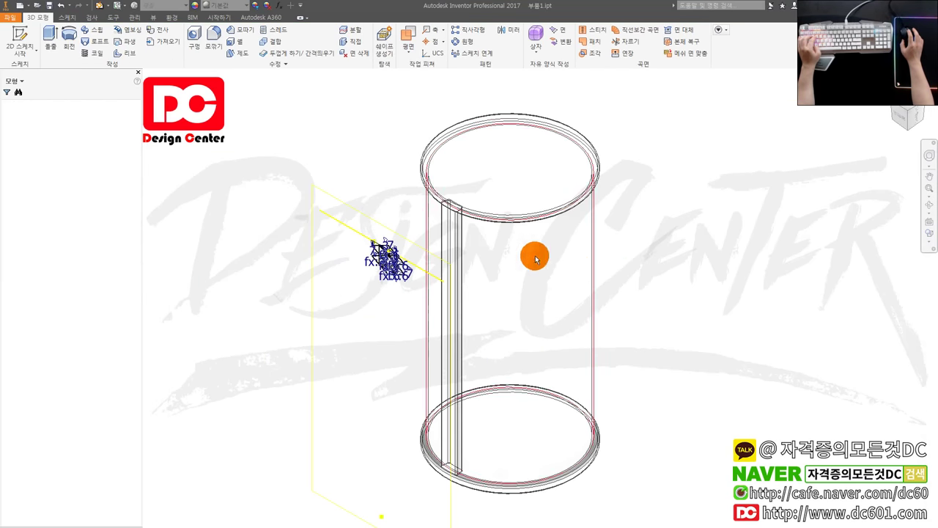
- Engrave the rhombus regions inside the rectangle 5 mm deep with Emboss, wrapped onto the cylinder's outer face
{"action": "scroll", "coordinate": [398, 249], "scroll_direction": "up", "scroll_amount": 4}
{"action": "key", "text": "e"}
{"action": "scroll", "coordinate": [395, 291], "scroll_direction": "up", "scroll_amount": 3}
{"action": "left_click", "coordinate": [386, 281]}
{"action": "left_click", "coordinate": [357, 279]}
{"action": "left_click", "coordinate": [382, 244]}
{"action": "left_click", "coordinate": [277, 141]}
{"action": "scroll", "coordinate": [523, 176], "scroll_direction": "down", "scroll_amount": 3}
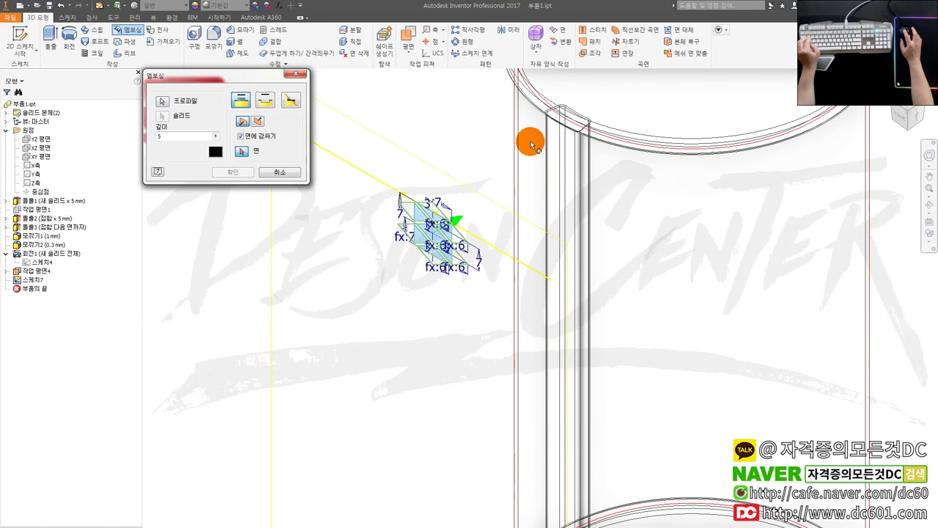
{"action": "left_click", "coordinate": [265, 99]}
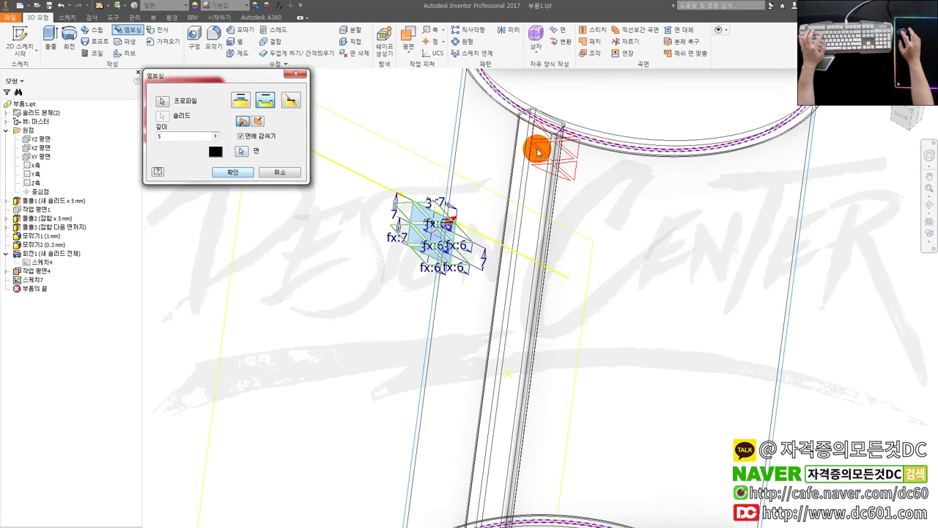
{"action": "left_click", "coordinate": [233, 172]}
- Hide the offset work plane in front of the cylinder
{"action": "mouse_move", "coordinate": [448, 195]}
{"action": "middle_mouse_down", "text": "shift"}
{"action": "mouse_move", "coordinate": [638, 208]}
{"action": "mouse_move", "coordinate": [623, 207]}
{"action": "middle_mouse_up", "text": "shift"}
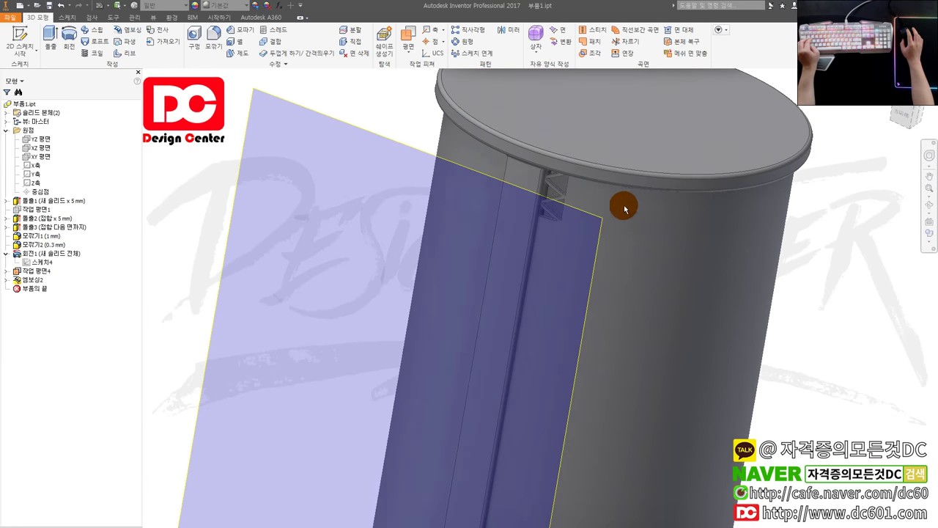
{"action": "scroll", "coordinate": [565, 193], "scroll_direction": "up", "scroll_amount": 4}
{"action": "scroll", "coordinate": [565, 220], "scroll_direction": "down", "scroll_amount": 3}
{"action": "left_click", "coordinate": [38, 270]}
{"action": "key", "text": "alt+v"}
{"action": "scroll", "coordinate": [264, 286], "scroll_direction": "down", "scroll_amount": 3}
{"action": "scroll", "coordinate": [293, 271], "scroll_direction": "up", "scroll_amount": 3}
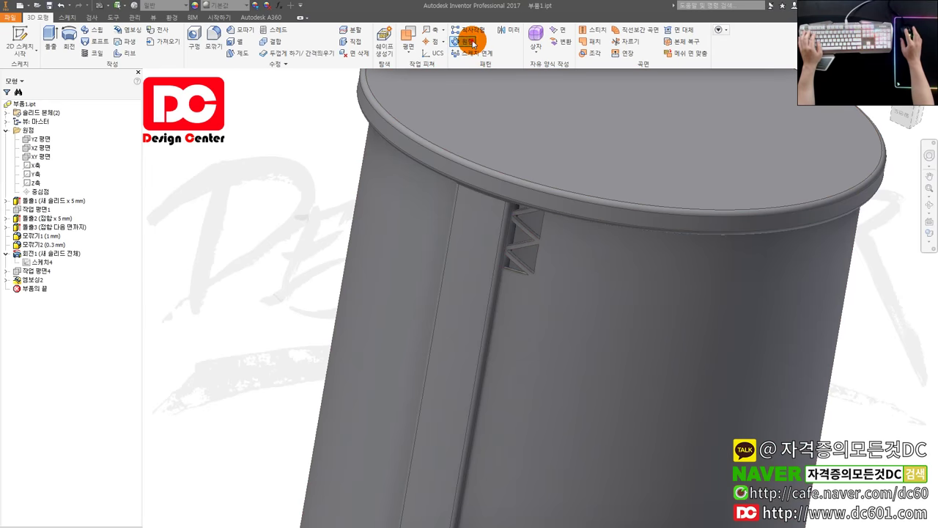
- Create a circular pattern of the engraving around the cylinder's axis with 21 occurrences over 360 degrees
{"action": "left_click", "coordinate": [467, 41]}
{"action": "left_click", "coordinate": [525, 230]}
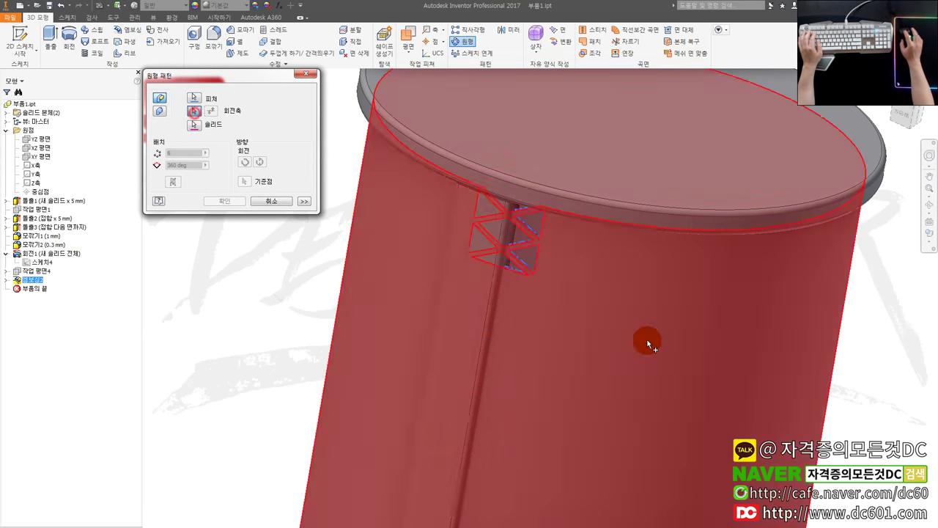
{"action": "left_click", "coordinate": [642, 341]}
{"action": "type", "text": "30"}
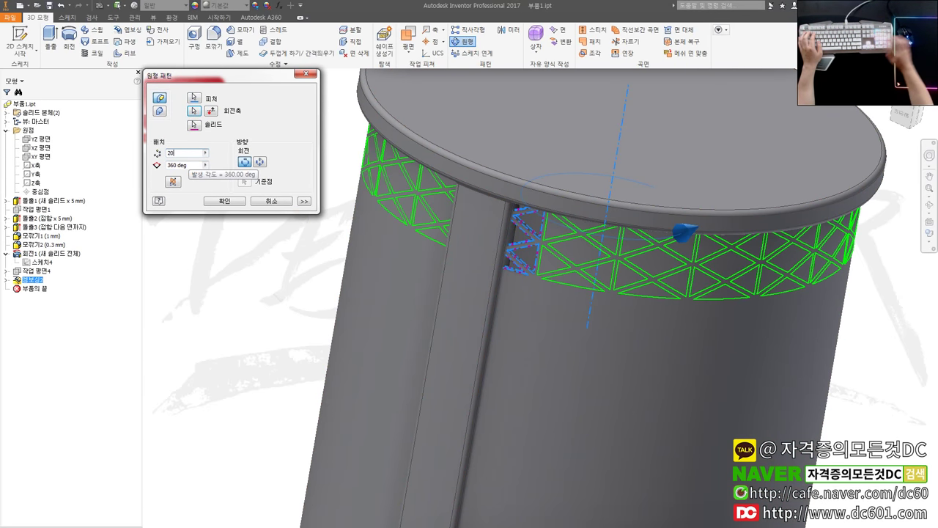
{"action": "left_click_drag", "start_coordinate": [178, 153], "coordinate": [159, 158]}
{"action": "type", "text": "2"}
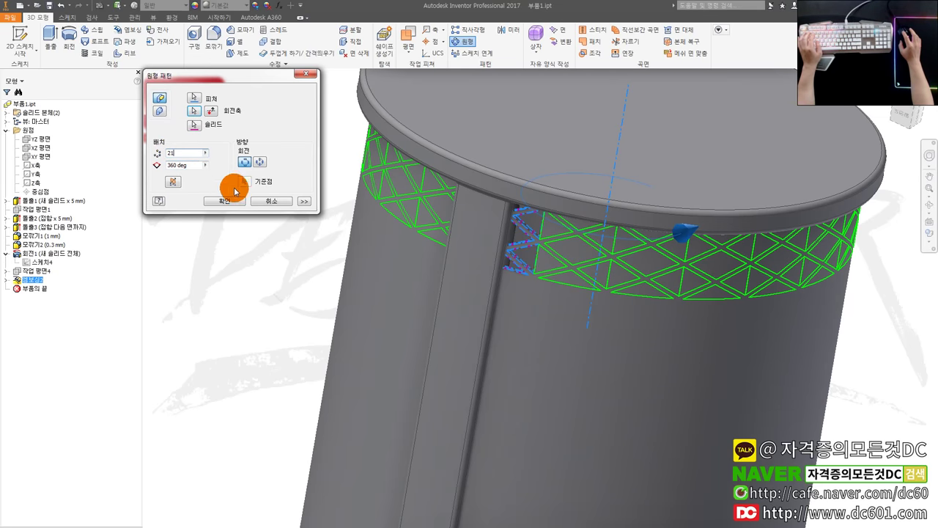
{"action": "left_click", "coordinate": [233, 200]}
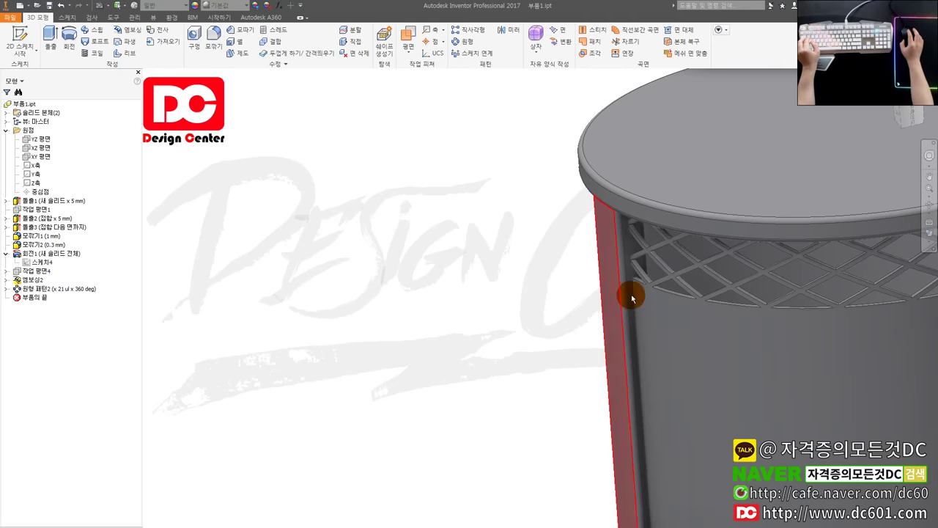
- Set up a rectangular pattern of the engraving and its circular pattern down the strip's vertical edge with 14 mm spacing
{"action": "middle_click_drag", "start_coordinate": [631, 296], "coordinate": [389, 252]}
{"action": "scroll", "coordinate": [430, 254], "scroll_direction": "down", "scroll_amount": 3}
{"action": "middle_click_drag", "start_coordinate": [499, 258], "coordinate": [453, 256]}
{"action": "middle_click_drag", "start_coordinate": [535, 271], "coordinate": [559, 254]}
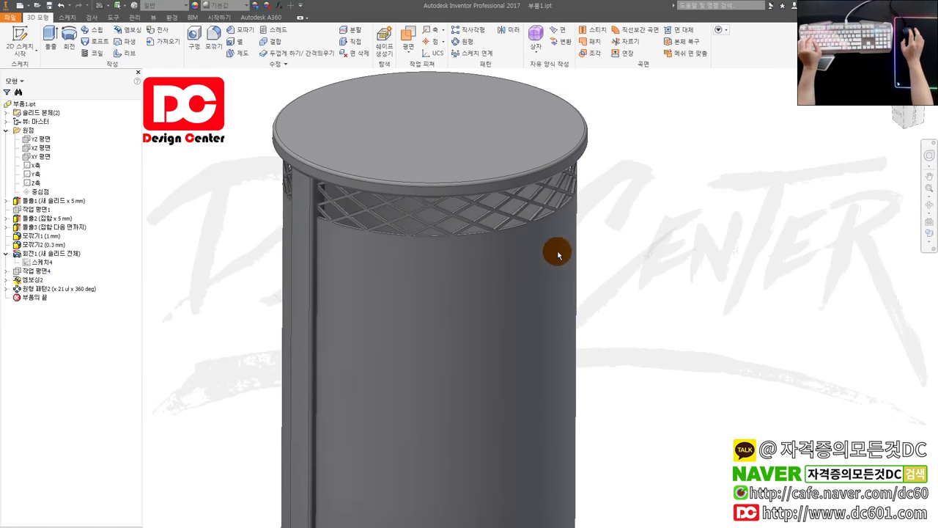
{"action": "left_click", "coordinate": [470, 29]}
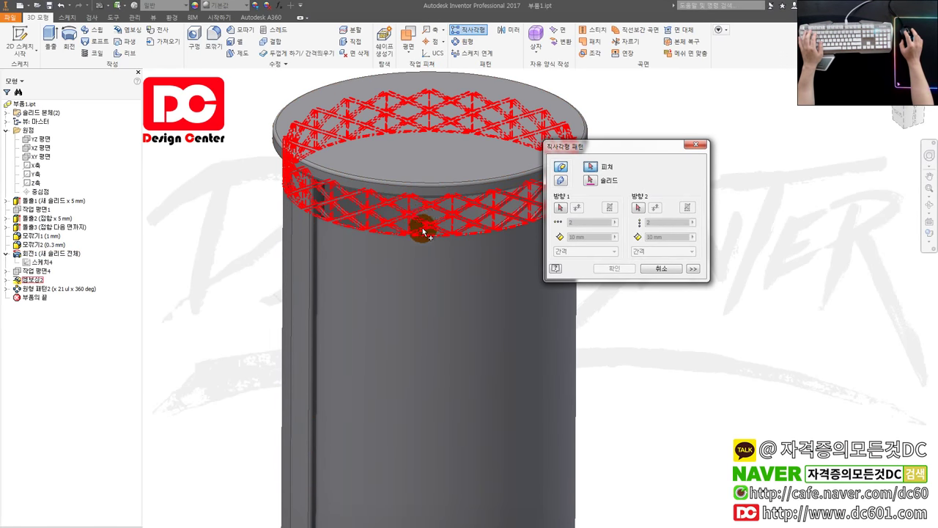
{"action": "left_click", "coordinate": [423, 223]}
{"action": "left_click", "coordinate": [561, 207]}
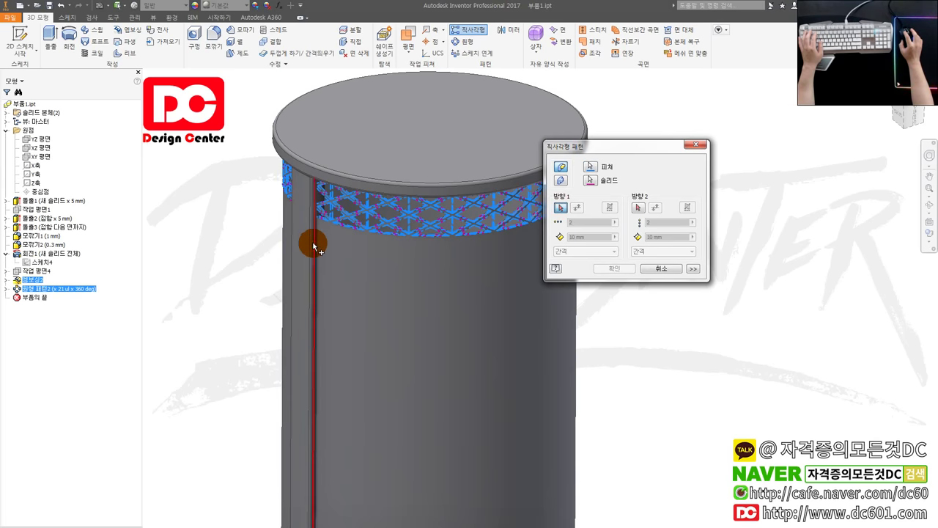
{"action": "left_click", "coordinate": [310, 247]}
{"action": "left_click", "coordinate": [595, 237]}
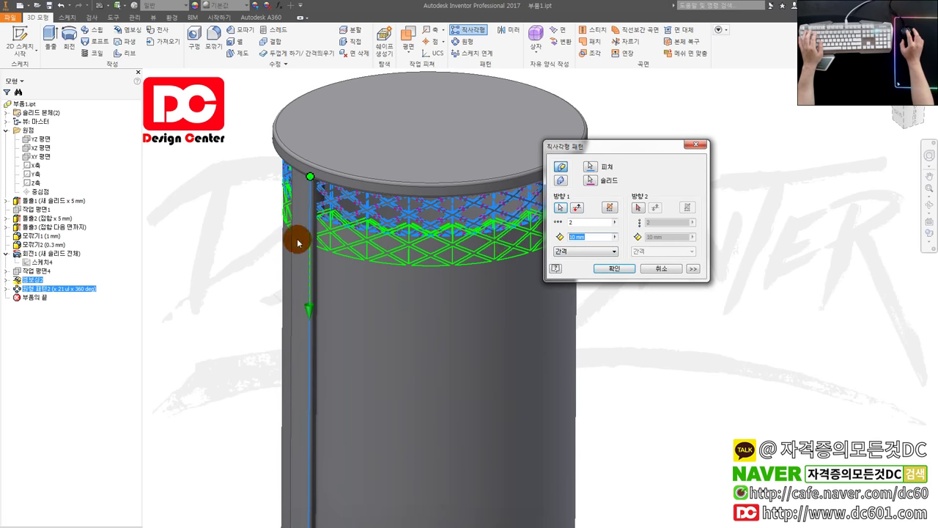
{"action": "scroll", "coordinate": [315, 226], "scroll_direction": "up", "scroll_amount": 3}
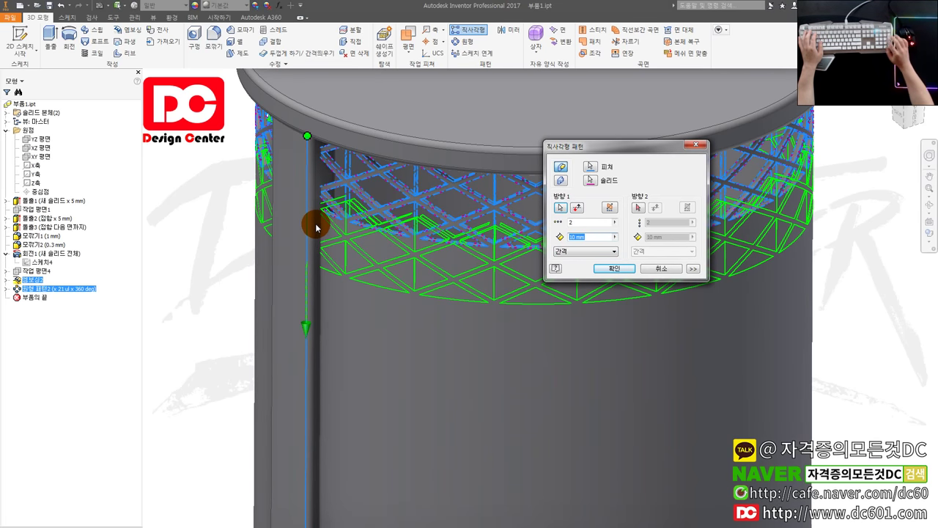
{"action": "type", "text": "14"}
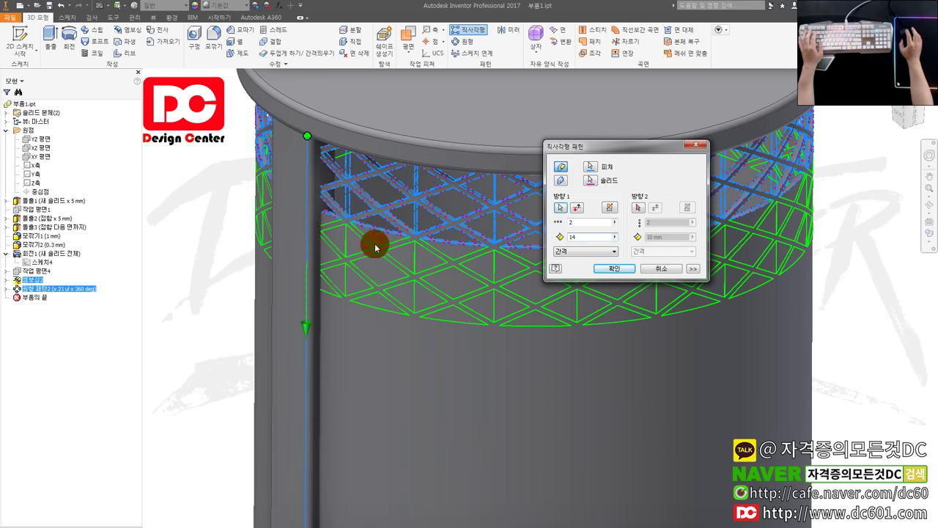
- Set the rectangular pattern count to 13 at 14 mm spacing and create it down the cylinder wall
{"action": "scroll", "coordinate": [428, 275], "scroll_direction": "down", "scroll_amount": 3}
{"action": "scroll", "coordinate": [383, 184], "scroll_direction": "up", "scroll_amount": 3}
{"action": "scroll", "coordinate": [387, 177], "scroll_direction": "down", "scroll_amount": 2}
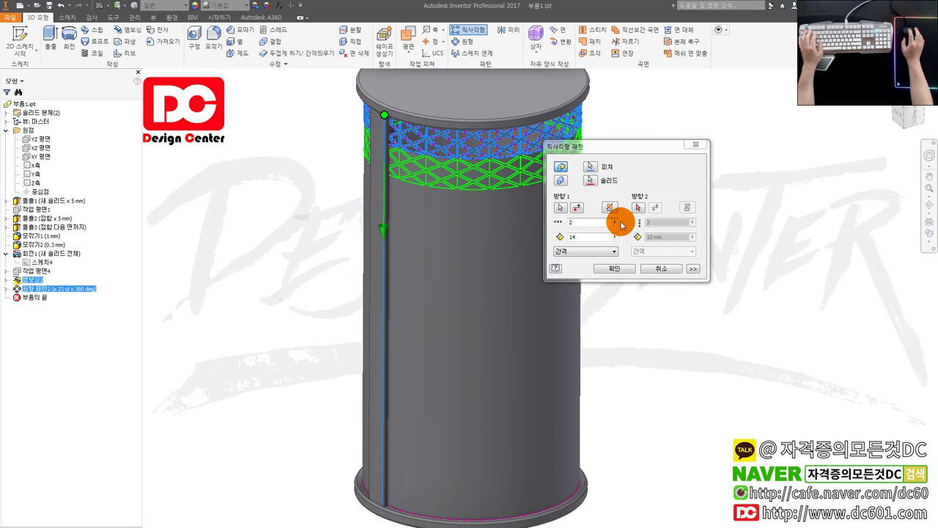
{"action": "left_click_drag", "start_coordinate": [593, 238], "coordinate": [484, 233]}
{"action": "left_click_drag", "start_coordinate": [587, 222], "coordinate": [524, 230]}
{"action": "type", "text": "10"}
{"action": "left_click_drag", "start_coordinate": [588, 222], "coordinate": [538, 224]}
{"action": "type", "text": "13"}
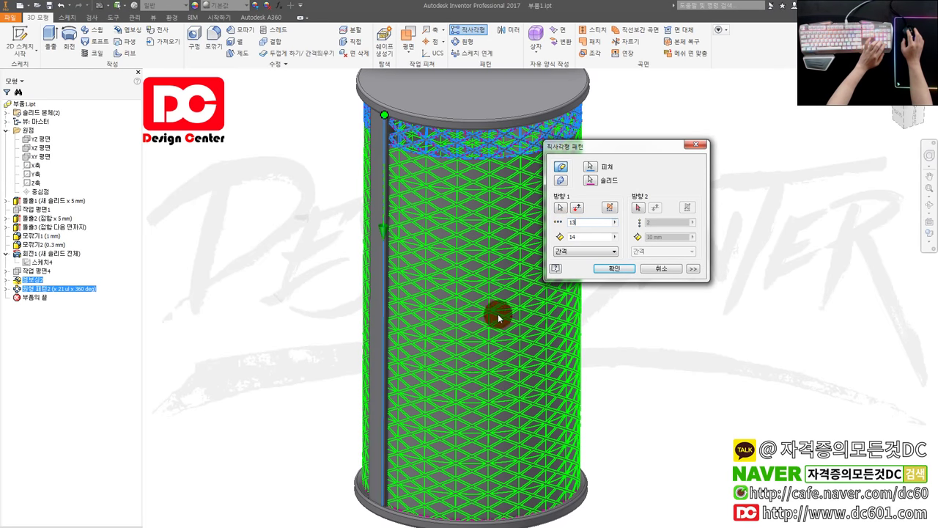
{"action": "middle_click_drag", "start_coordinate": [476, 326], "coordinate": [459, 282]}
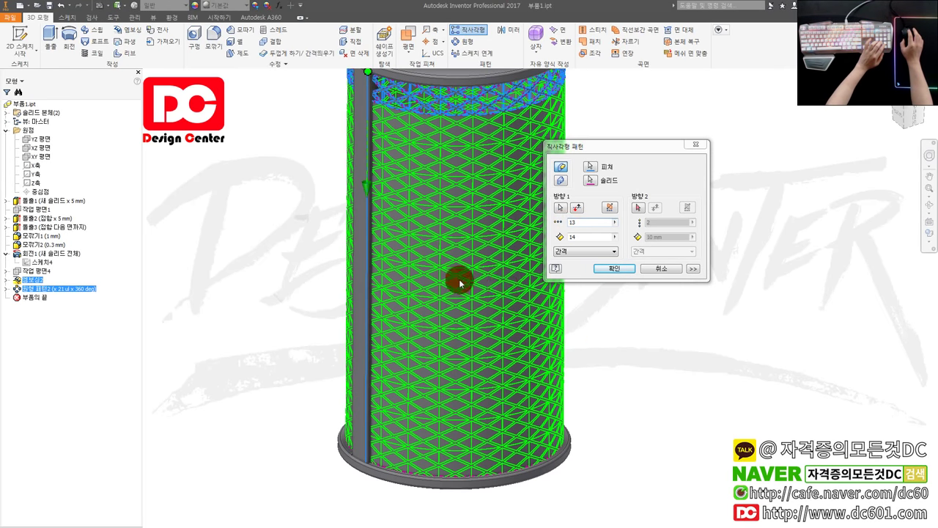
{"action": "left_click", "coordinate": [600, 268]}
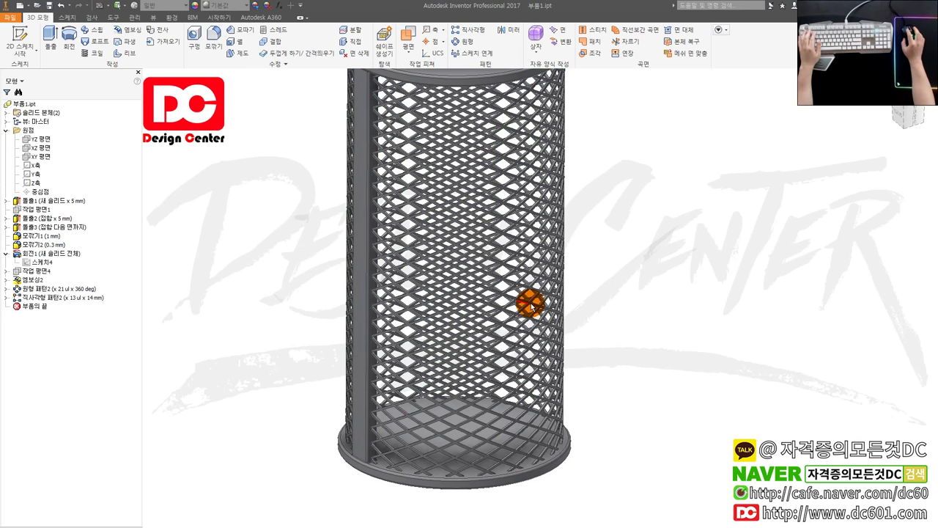
- Inspect the lattice cylinder from several sides and compare it with the reference photo in the Naver cafe post
{"action": "scroll", "coordinate": [629, 303], "scroll_direction": "down", "scroll_amount": 3}
{"action": "middle_click_drag", "start_coordinate": [596, 319], "coordinate": [669, 279], "text": "shift"}
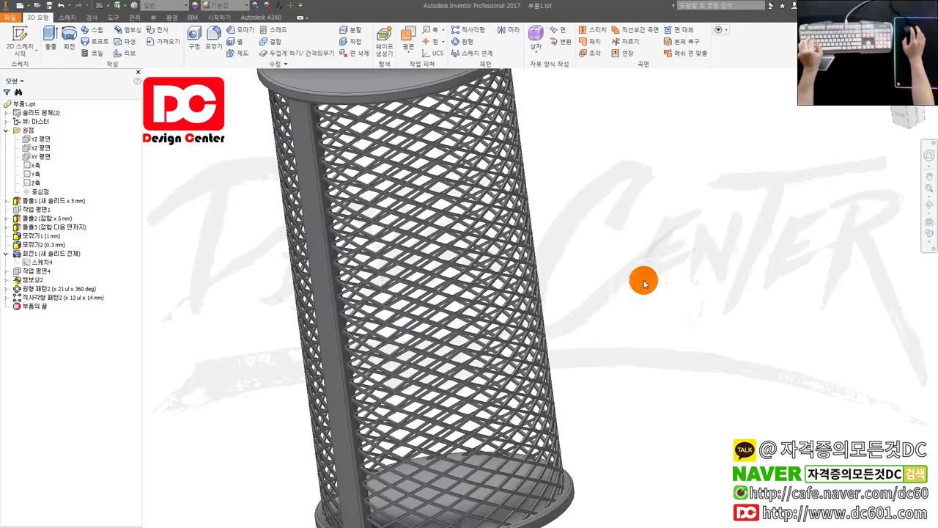
{"action": "key", "text": "F6"}
{"action": "middle_click_drag", "start_coordinate": [650, 341], "coordinate": [596, 348]}
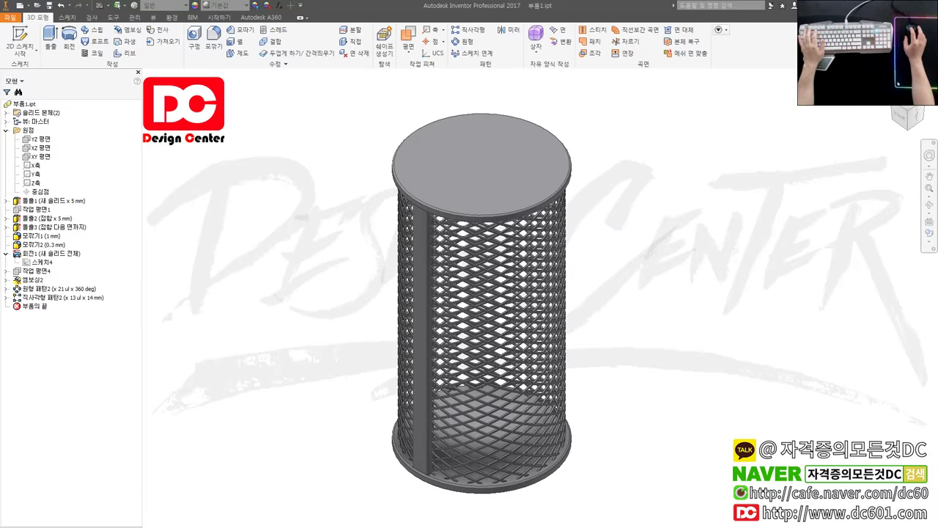
{"action": "left_click", "coordinate": [511, 115]}
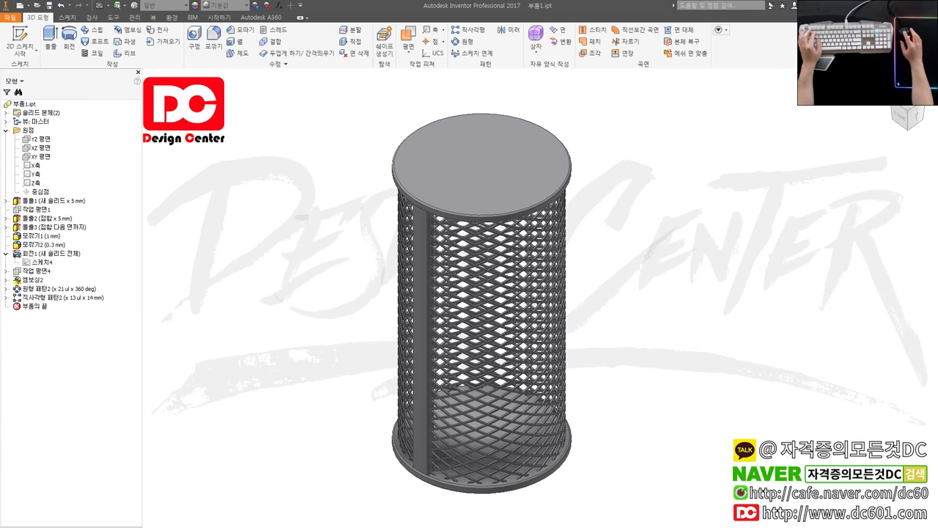
{"action": "left_click_drag", "start_coordinate": [937, 172], "coordinate": [523, 33]}
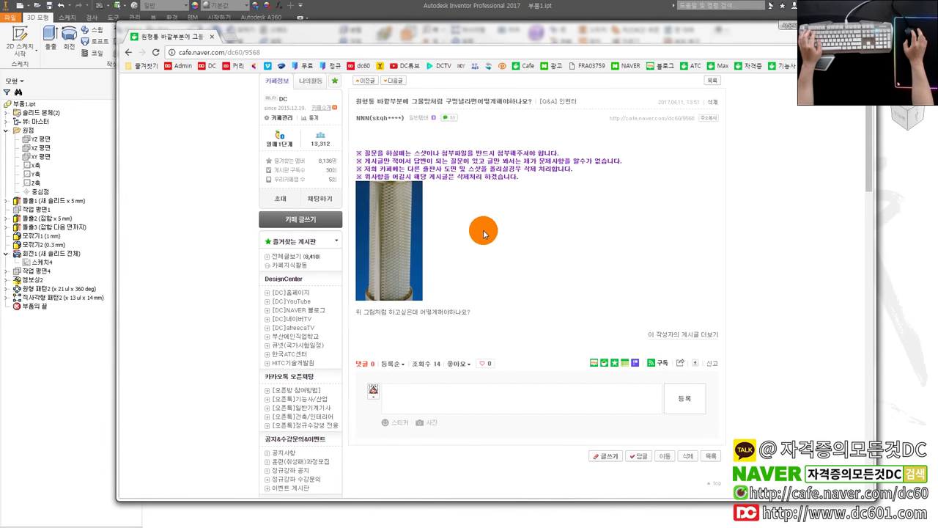
{"action": "scroll", "coordinate": [466, 266], "scroll_direction": "up", "scroll_amount": 1}
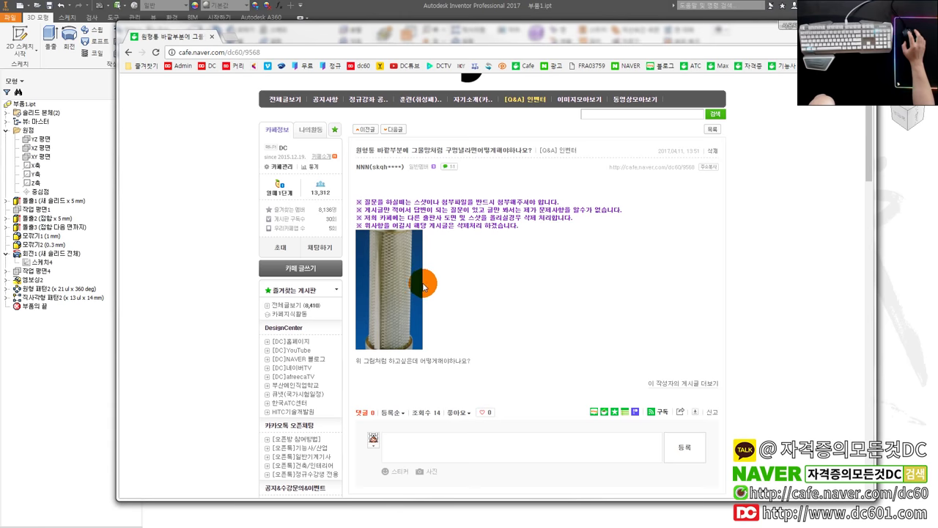
{"action": "left_click_drag", "start_coordinate": [446, 29], "coordinate": [937, 29]}
{"action": "middle_click_drag", "start_coordinate": [637, 325], "coordinate": [643, 154], "text": "shift"}
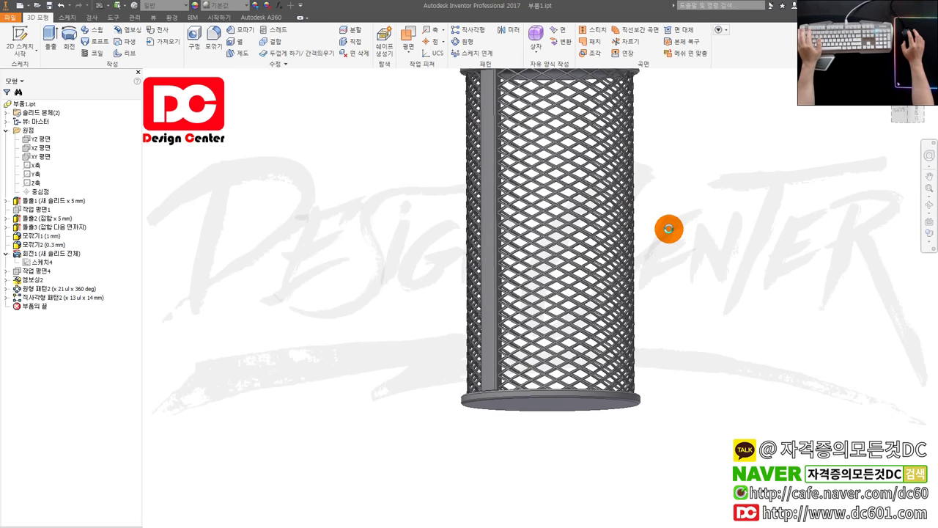
{"action": "scroll", "coordinate": [663, 231], "scroll_direction": "down", "scroll_amount": 3}
{"action": "scroll", "coordinate": [678, 213], "scroll_direction": "up", "scroll_amount": 3}
{"action": "middle_click_drag", "start_coordinate": [679, 213], "coordinate": [666, 231], "text": "shift"}
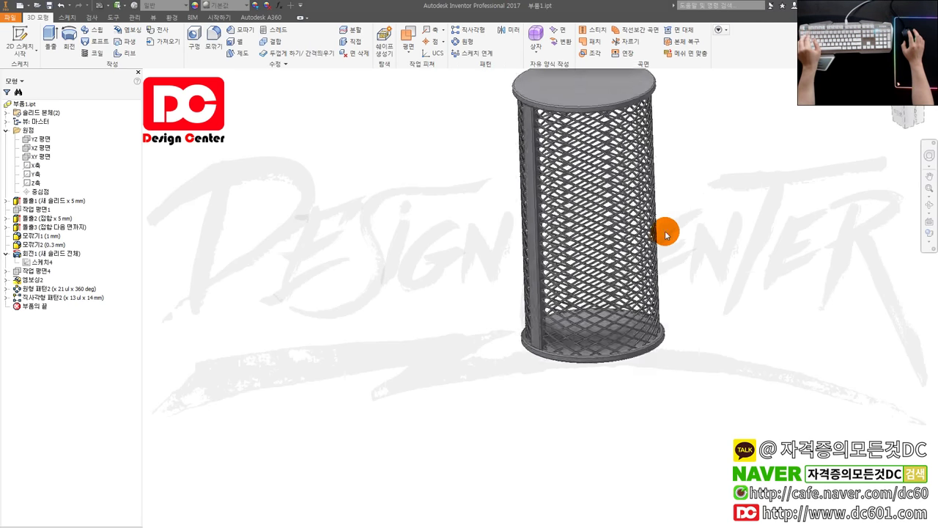
{"action": "key", "text": "F6"}
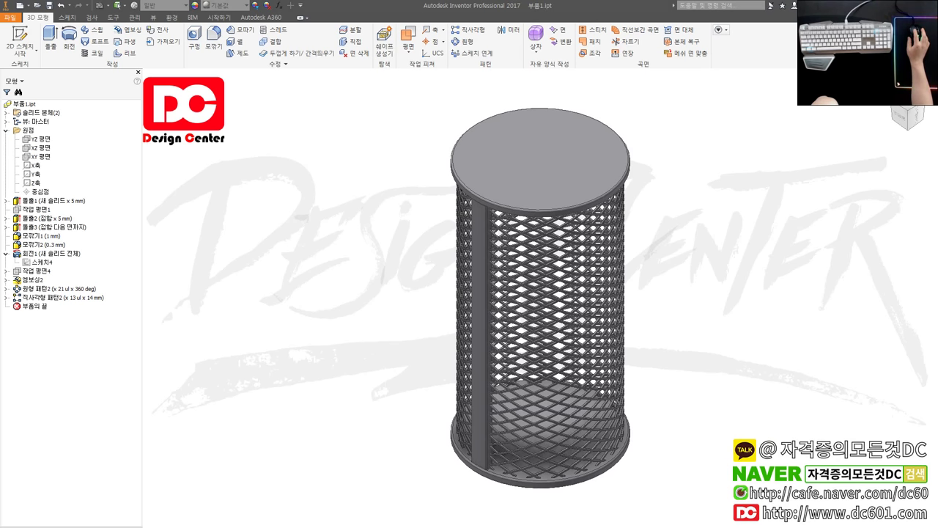
{"action": "middle_click_drag", "start_coordinate": [631, 352], "coordinate": [665, 210], "text": "shift"}
{"action": "scroll", "coordinate": [667, 270], "scroll_direction": "down", "scroll_amount": 3}
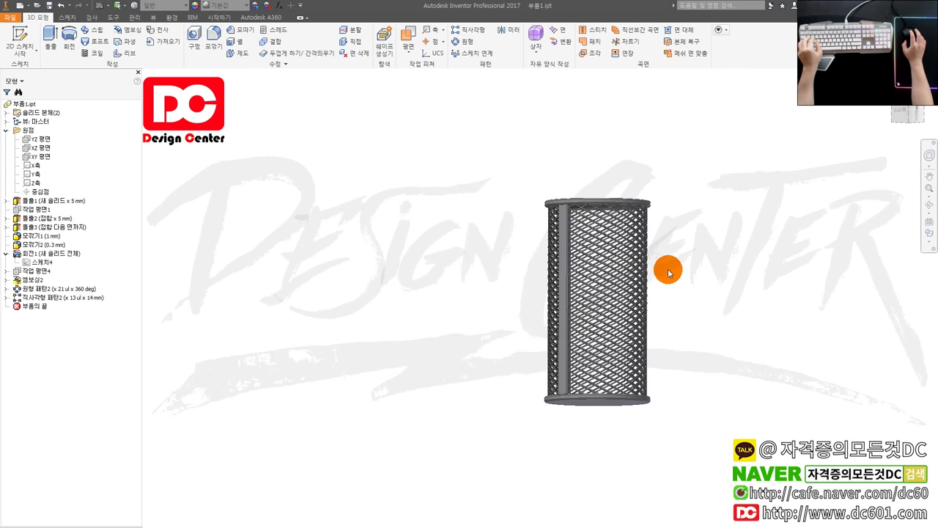
{"action": "middle_click_drag", "start_coordinate": [667, 270], "coordinate": [667, 280], "text": "shift"}
- Add 크롬 - 연마 검은색 and 크롬 - 연마 from the favourite appearances to the document and apply 크롬 - 연마 to the whole part
{"action": "key", "text": "a"}
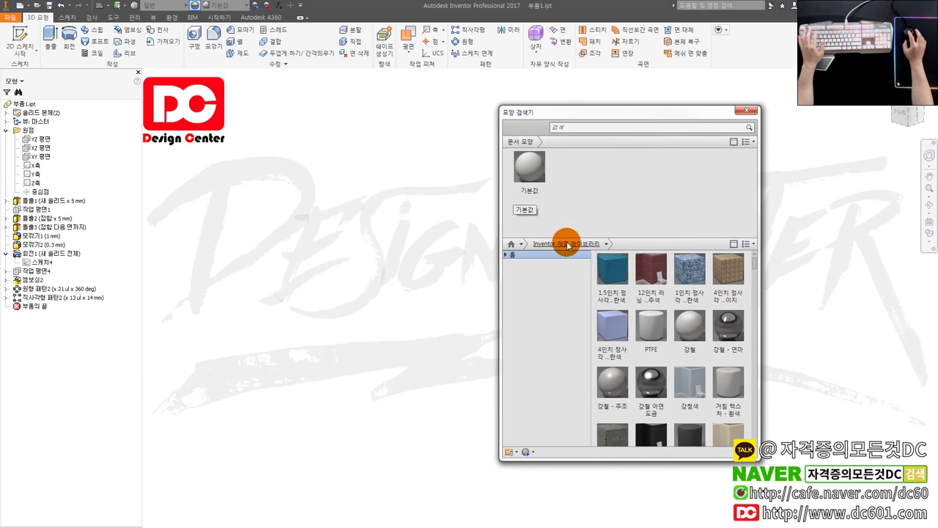
{"action": "left_click", "coordinate": [522, 245]}
{"action": "left_click", "coordinate": [523, 254]}
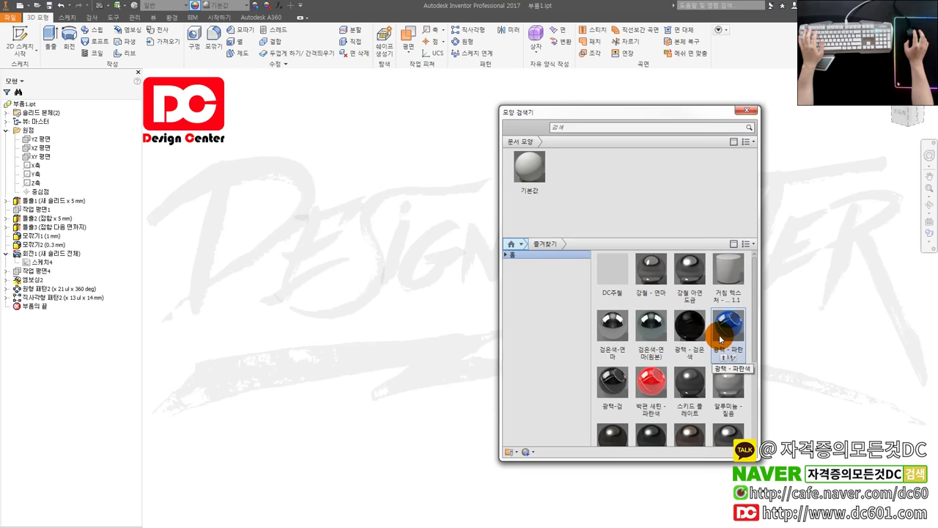
{"action": "scroll", "coordinate": [723, 334], "scroll_direction": "down", "scroll_amount": 3}
{"action": "left_click_drag", "start_coordinate": [616, 409], "coordinate": [645, 192]}
{"action": "left_click_drag", "start_coordinate": [726, 385], "coordinate": [645, 174]}
{"action": "left_click", "coordinate": [22, 103]}
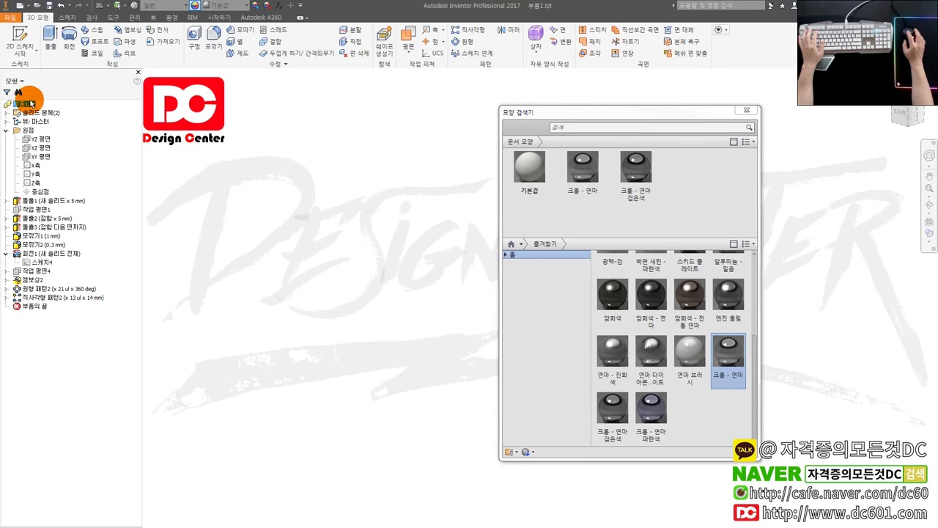
{"action": "left_click", "coordinate": [604, 174]}
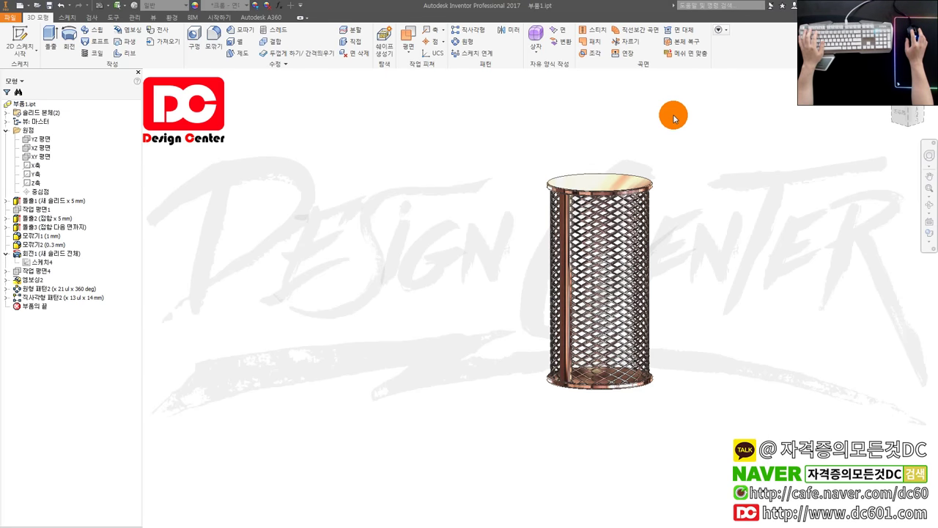
- Inspect the lattice part with its polished chrome appearance from the home view
{"action": "scroll", "coordinate": [665, 268], "scroll_direction": "down", "scroll_amount": 3}
{"action": "key", "text": "F6"}
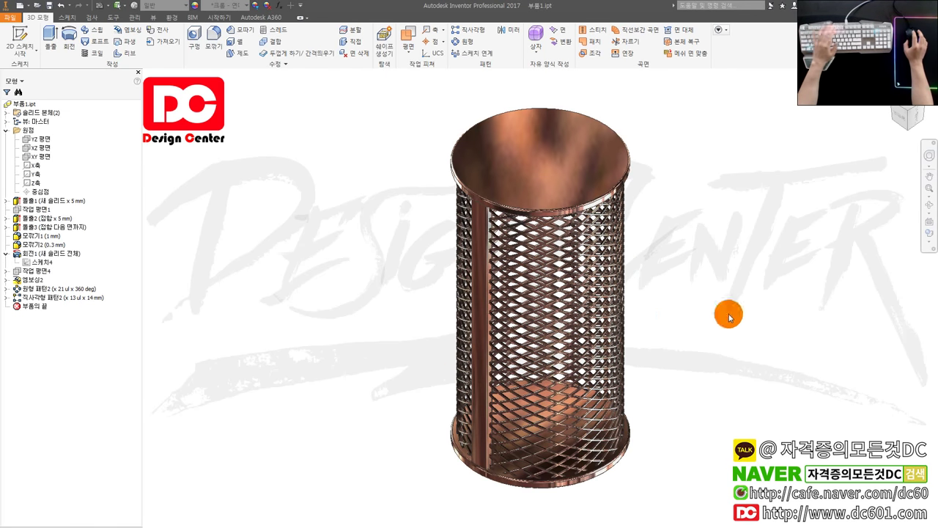
{"action": "left_click", "coordinate": [930, 238]}
{"action": "left_click", "coordinate": [825, 252]}
{"action": "middle_click_drag", "start_coordinate": [722, 322], "coordinate": [718, 295], "text": "shift"}
{"action": "left_click_drag", "start_coordinate": [717, 294], "coordinate": [619, 303]}
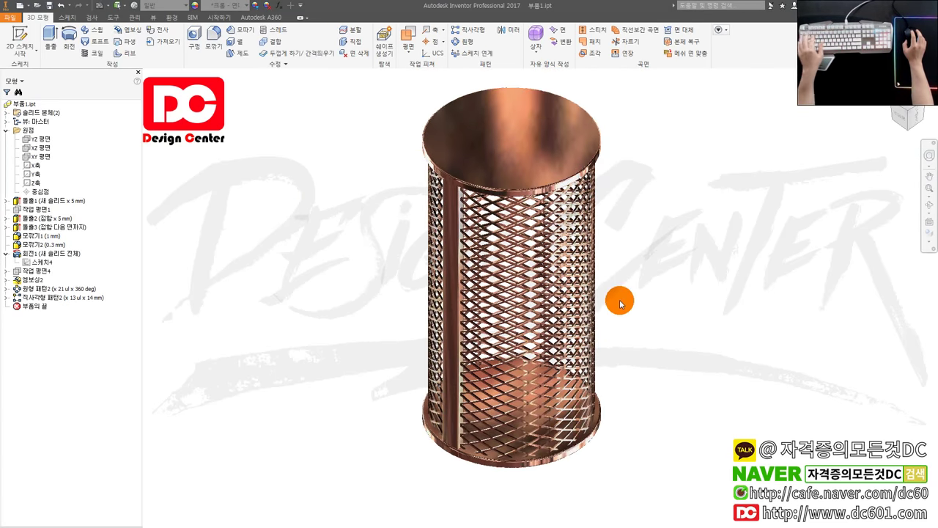
- Roll the part history back to just after the revolve, before the offset work plane, the emboss and both patterns
{"action": "left_click", "coordinate": [59, 289]}
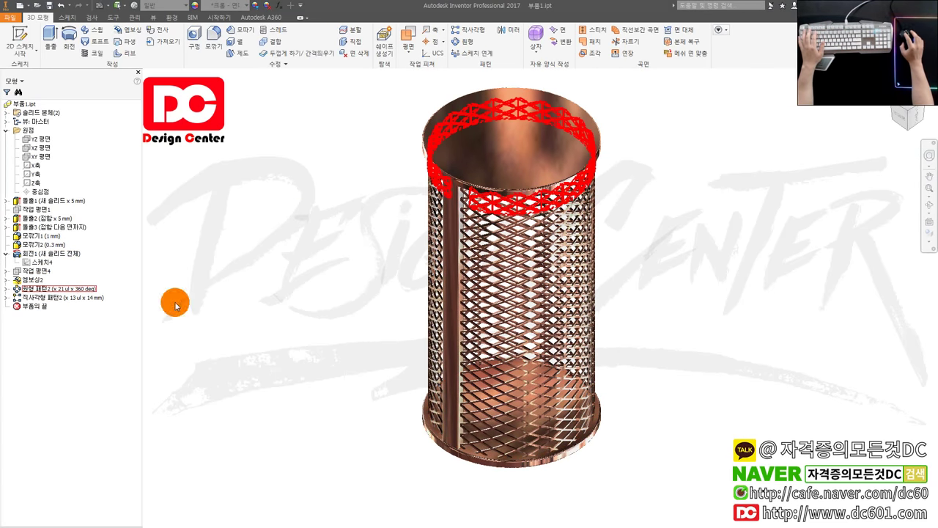
{"action": "left_click", "coordinate": [295, 312]}
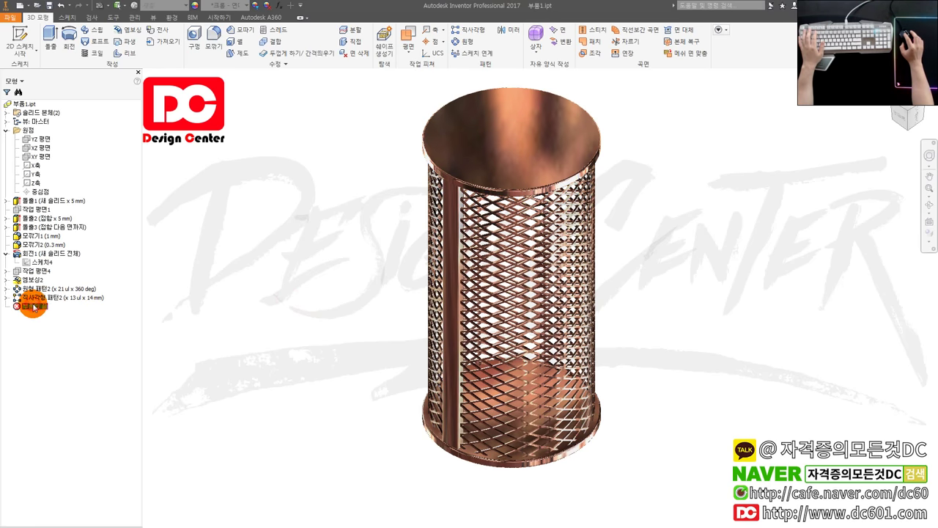
{"action": "left_click_drag", "start_coordinate": [31, 306], "coordinate": [48, 257]}
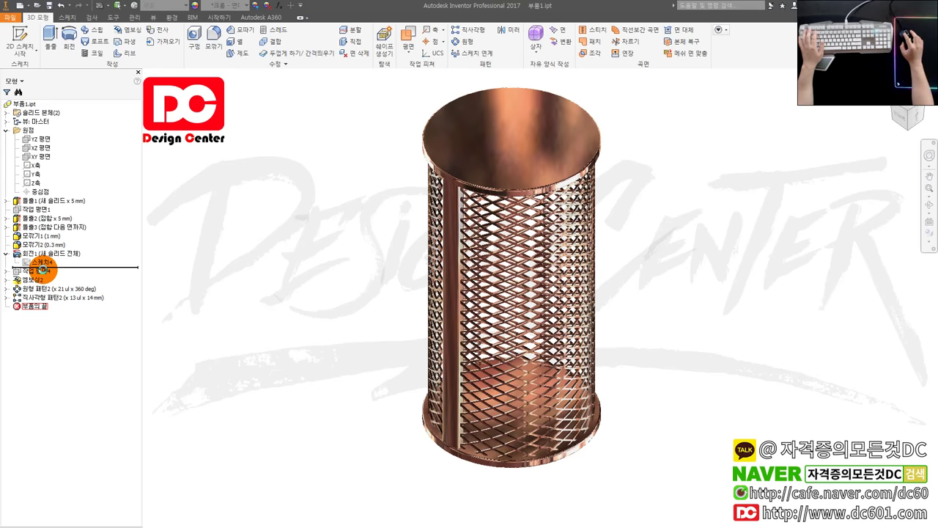
{"action": "left_click_drag", "start_coordinate": [44, 270], "coordinate": [45, 268]}
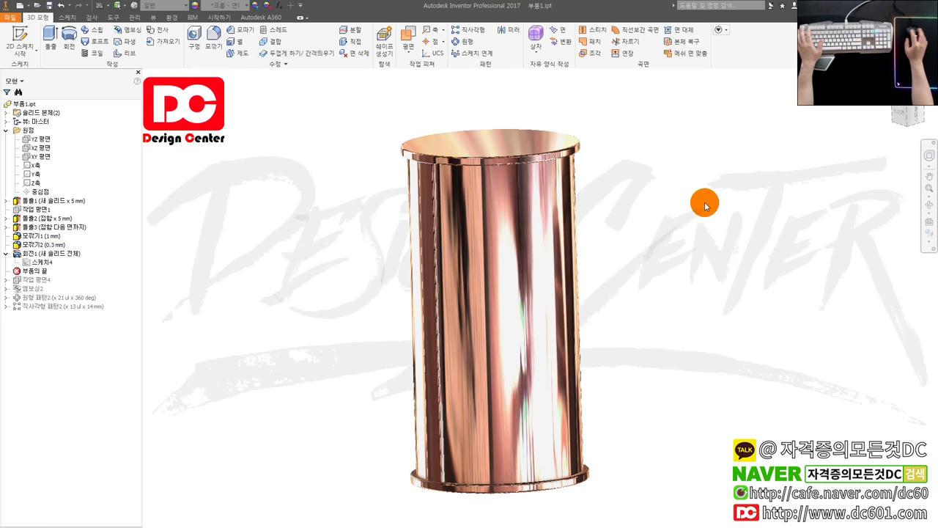
- Browse the favourites and the Autodesk 재질 라이브러리 for an appearance for the cylinder wall
{"action": "left_click", "coordinate": [665, 229]}
{"action": "key", "text": "a"}
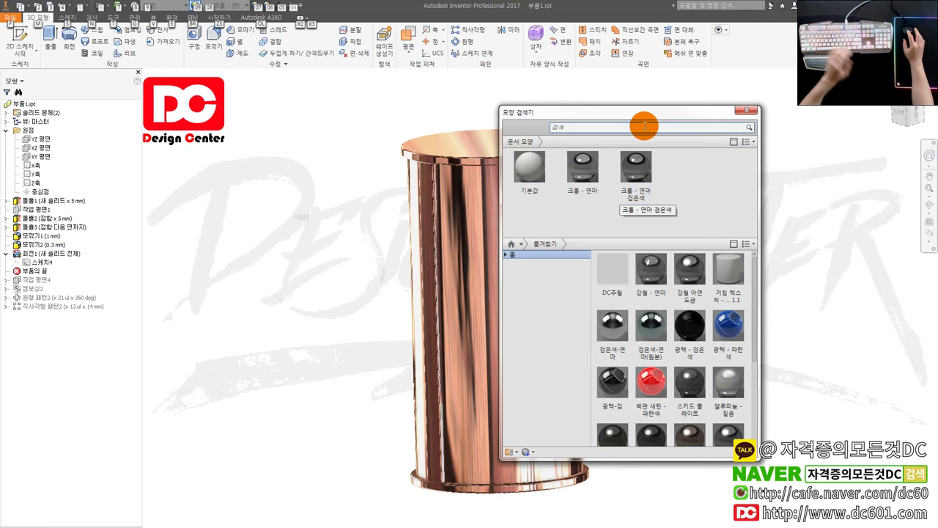
{"action": "left_click_drag", "start_coordinate": [650, 117], "coordinate": [673, 105]}
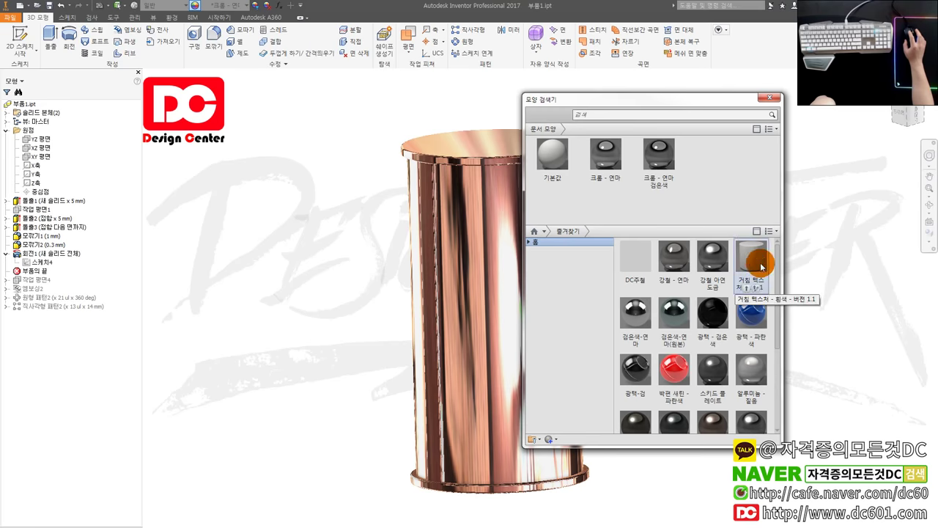
{"action": "scroll", "coordinate": [758, 313], "scroll_direction": "down", "scroll_amount": 2}
{"action": "scroll", "coordinate": [733, 301], "scroll_direction": "up", "scroll_amount": 1}
{"action": "left_click", "coordinate": [544, 231]}
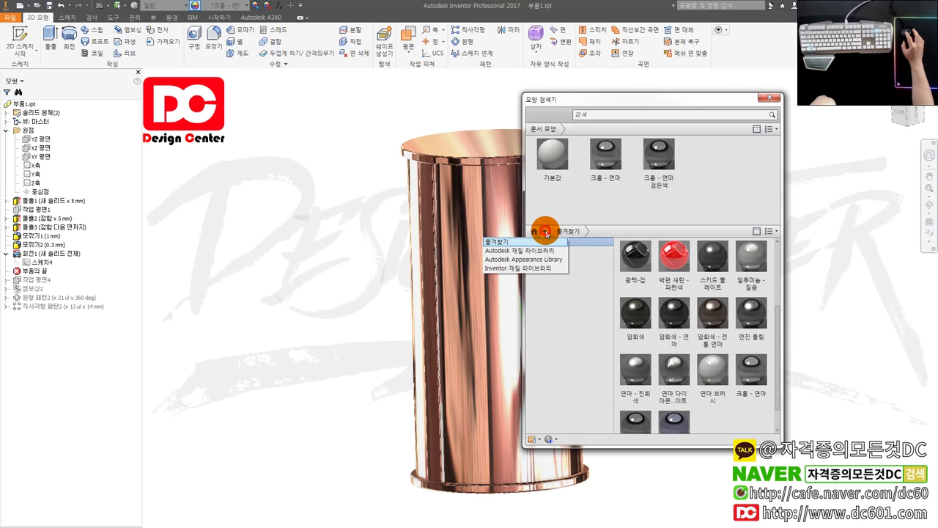
{"action": "left_click", "coordinate": [540, 252]}
{"action": "left_click", "coordinate": [540, 253]}
{"action": "scroll", "coordinate": [726, 322], "scroll_direction": "down", "scroll_amount": 6}
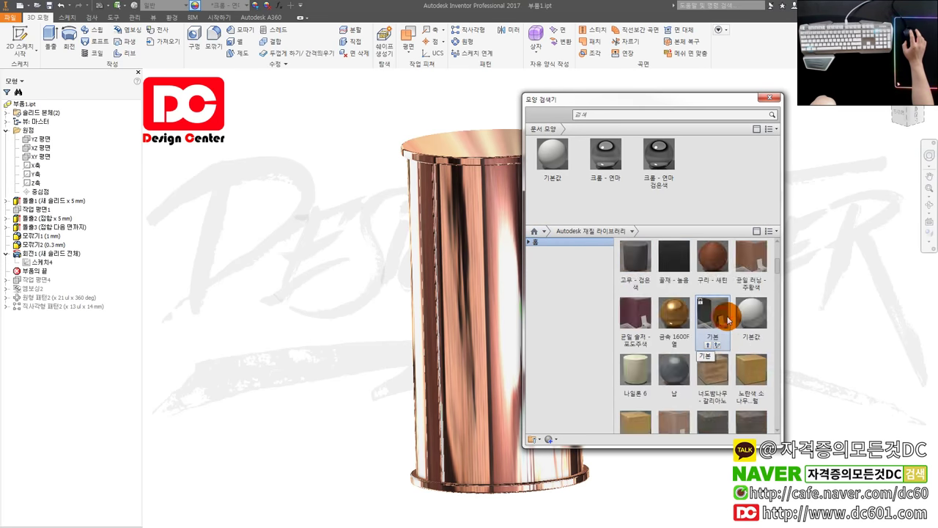
{"action": "scroll", "coordinate": [744, 331], "scroll_direction": "up", "scroll_amount": 5}
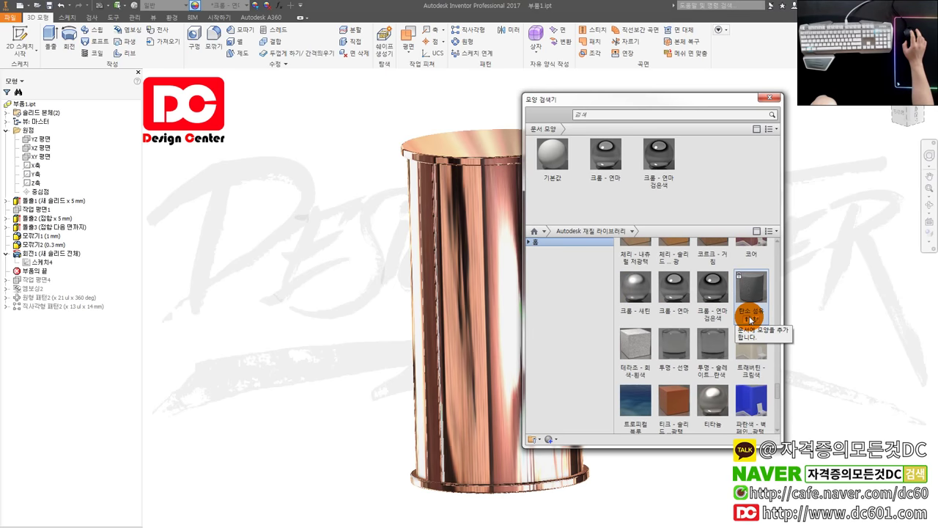
- Select the plain cylinder wall between the end caps and preview the 평지 - 연마 회색 appearance on it
{"action": "middle_click_drag", "start_coordinate": [452, 308], "coordinate": [335, 299]}
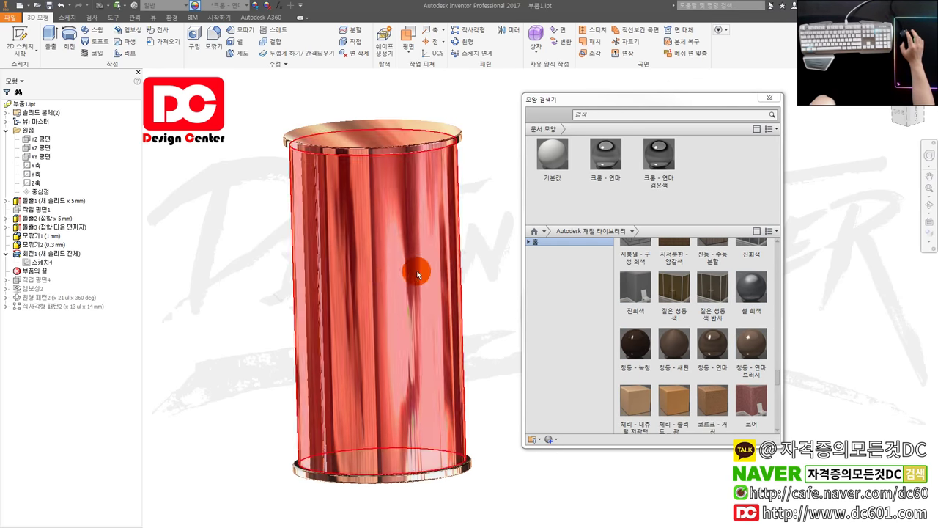
{"action": "left_click", "coordinate": [411, 243]}
{"action": "scroll", "coordinate": [750, 299], "scroll_direction": "down", "scroll_amount": 4}
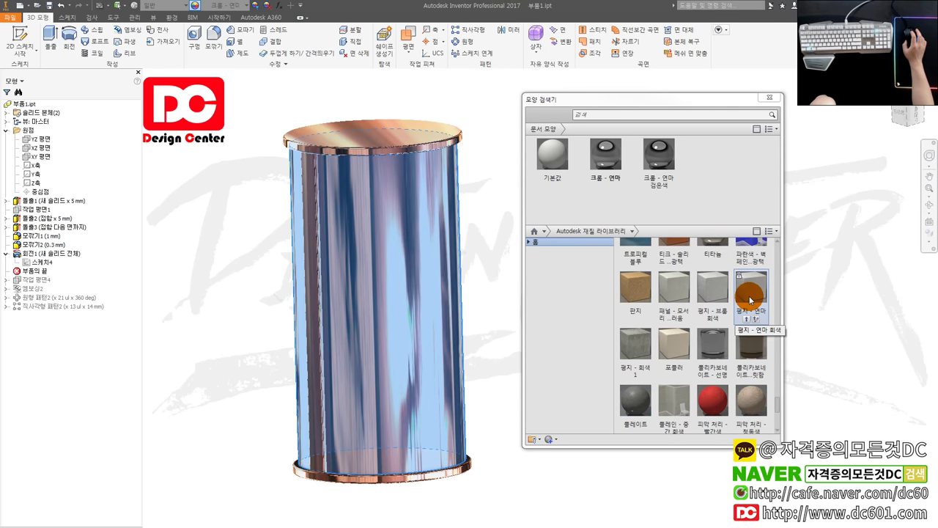
{"action": "left_click", "coordinate": [750, 314]}
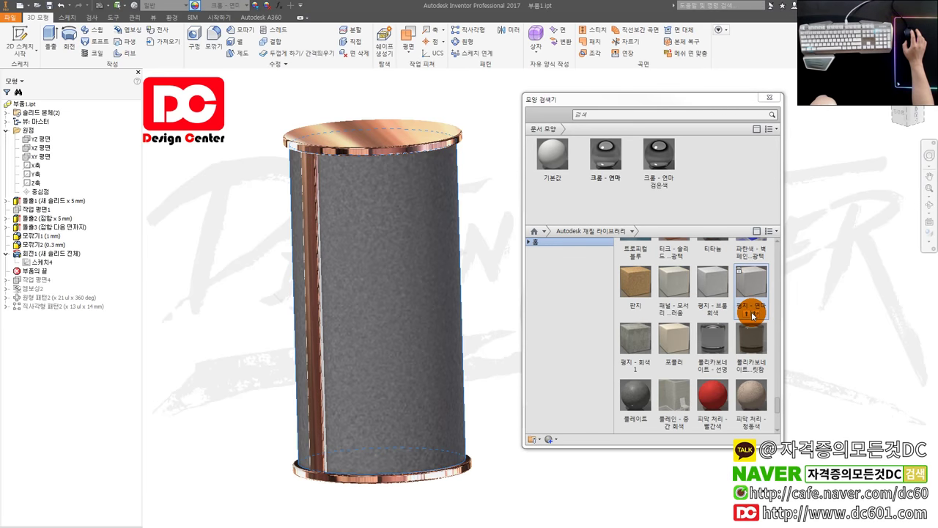
- Preview the expanded metal appearances 확장된 금속 01 to 04 from the Inventor 재질 라이브러리 on the selected cylinder wall
{"action": "scroll", "coordinate": [751, 313], "scroll_direction": "up", "scroll_amount": 3}
{"action": "left_click", "coordinate": [632, 232]}
{"action": "left_click", "coordinate": [544, 230]}
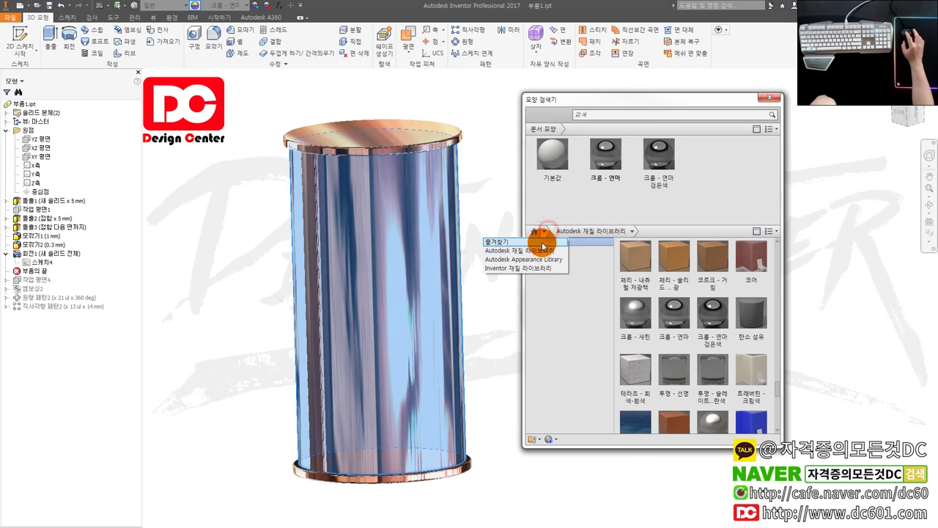
{"action": "left_click", "coordinate": [543, 268]}
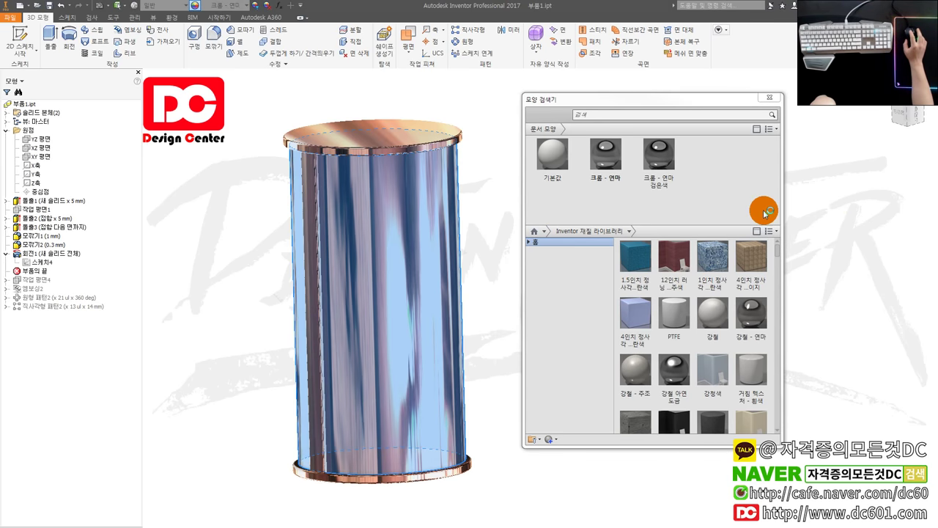
{"action": "scroll", "coordinate": [678, 257], "scroll_direction": "down", "scroll_amount": 3}
{"action": "scroll", "coordinate": [736, 308], "scroll_direction": "down", "scroll_amount": 10}
{"action": "scroll", "coordinate": [735, 314], "scroll_direction": "down", "scroll_amount": 5}
{"action": "left_click", "coordinate": [751, 297]}
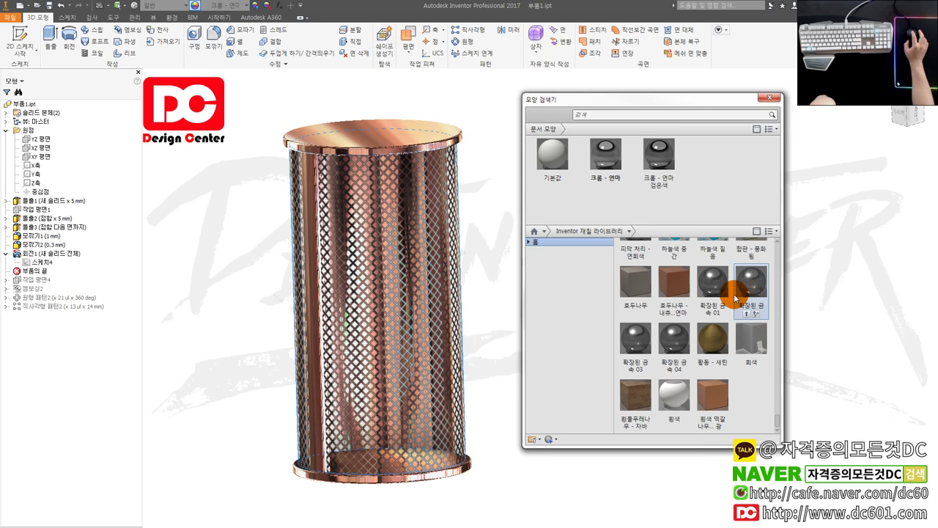
{"action": "left_click", "coordinate": [723, 296]}
{"action": "left_click", "coordinate": [673, 335]}
{"action": "left_click", "coordinate": [650, 338]}
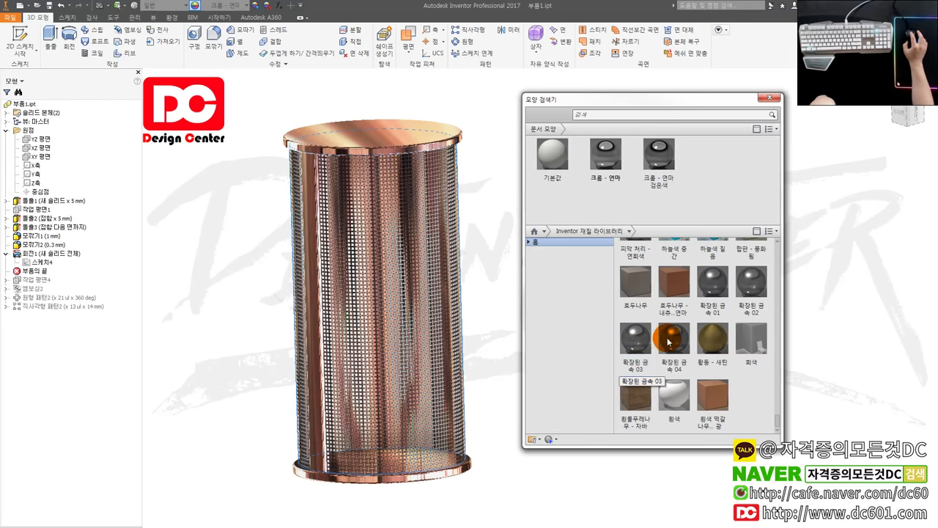
- Add the 확장된 금속 01 appearance from the Inventor 재질 라이브러리 to the document and apply it to the selected cylinder wall
{"action": "left_click", "coordinate": [725, 294]}
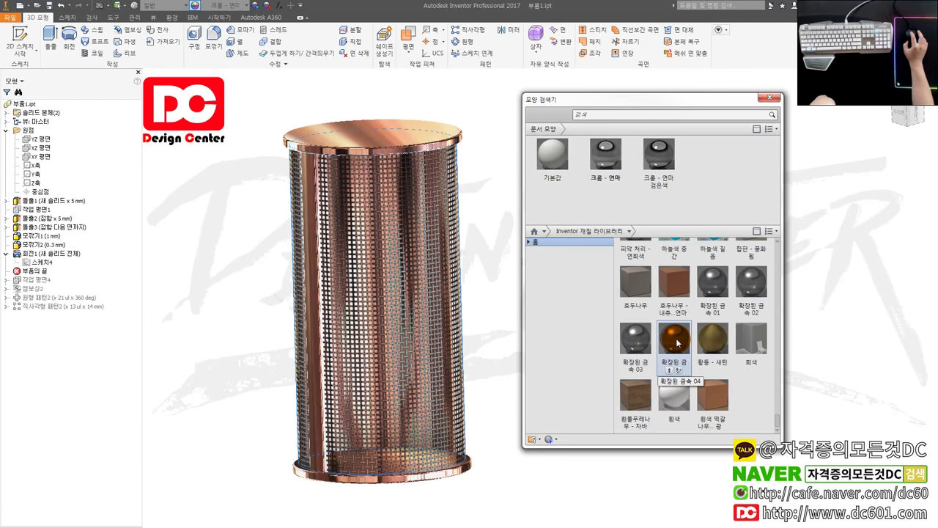
{"action": "left_click", "coordinate": [725, 293]}
{"action": "mouse_move", "coordinate": [726, 294]}
{"action": "left_mouse_down"}
{"action": "mouse_move", "coordinate": [481, 279]}
{"action": "mouse_move", "coordinate": [490, 262]}
{"action": "left_mouse_up"}
{"action": "left_click_drag", "start_coordinate": [712, 289], "coordinate": [466, 206]}
{"action": "left_click", "coordinate": [454, 211]}
{"action": "left_click", "coordinate": [466, 206]}
{"action": "left_click", "coordinate": [702, 168]}
- Select the cylinder wall again and reapply the document's 확장된 금속 01 appearance to it
{"action": "middle_click_drag", "start_coordinate": [499, 193], "coordinate": [504, 121]}
{"action": "scroll", "coordinate": [440, 205], "scroll_direction": "down", "scroll_amount": 3}
{"action": "scroll", "coordinate": [402, 392], "scroll_direction": "up", "scroll_amount": 3}
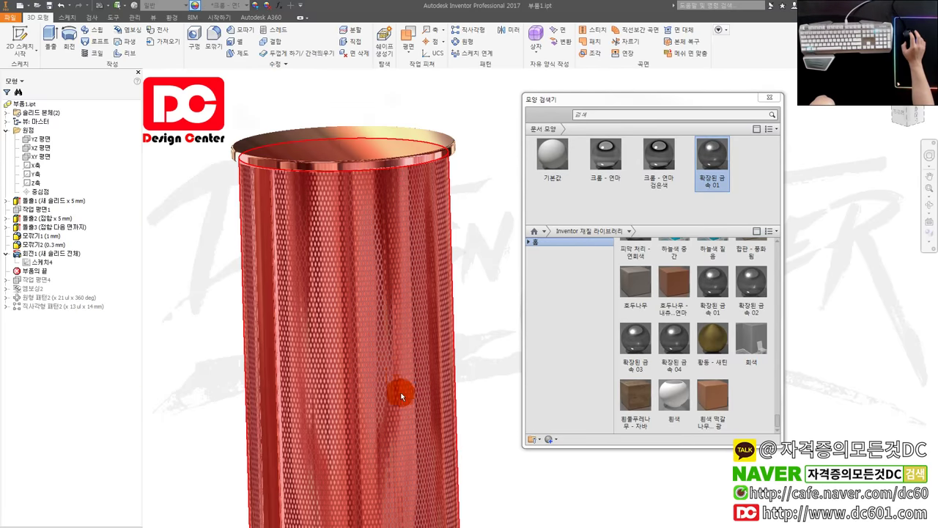
{"action": "middle_click_drag", "start_coordinate": [402, 392], "coordinate": [467, 237]}
{"action": "middle_click_drag", "start_coordinate": [469, 295], "coordinate": [448, 272], "text": "shift"}
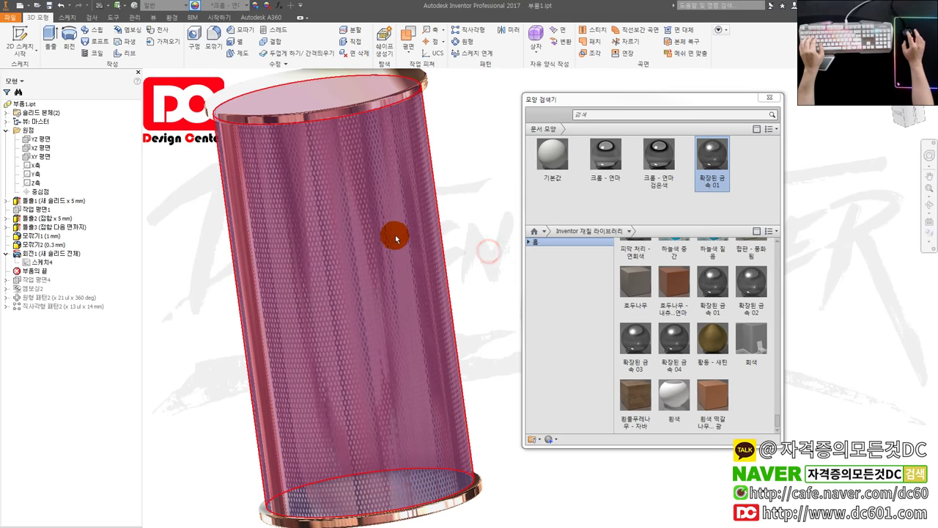
{"action": "left_click", "coordinate": [396, 239]}
{"action": "left_click", "coordinate": [717, 154]}
{"action": "left_click", "coordinate": [504, 212]}
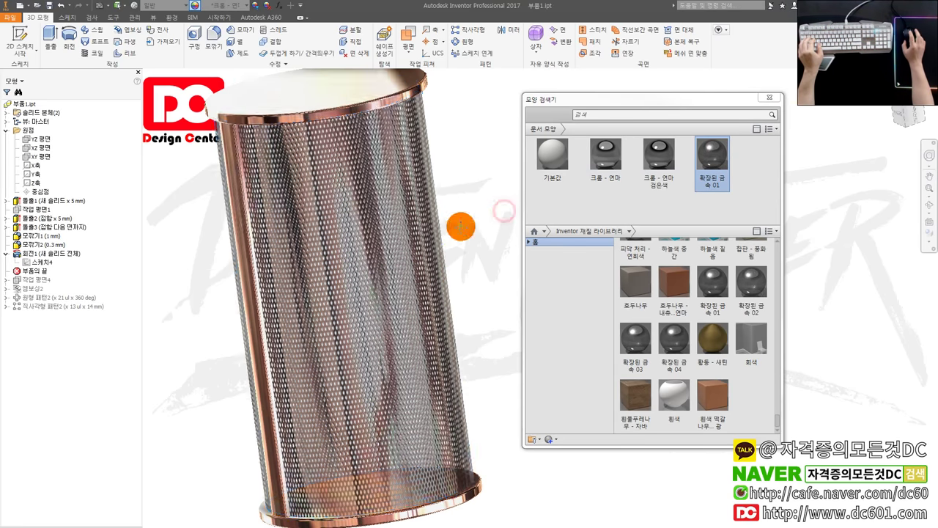
- Edit the 확장된 금속 01 appearance, setting its Screen_1.png image texture to 90° rotation and 1.5 cm sample width
{"action": "scroll", "coordinate": [458, 216], "scroll_direction": "down", "scroll_amount": 3}
{"action": "middle_click_drag", "start_coordinate": [459, 212], "coordinate": [283, 241], "text": "shift"}
{"action": "scroll", "coordinate": [411, 283], "scroll_direction": "up", "scroll_amount": 3}
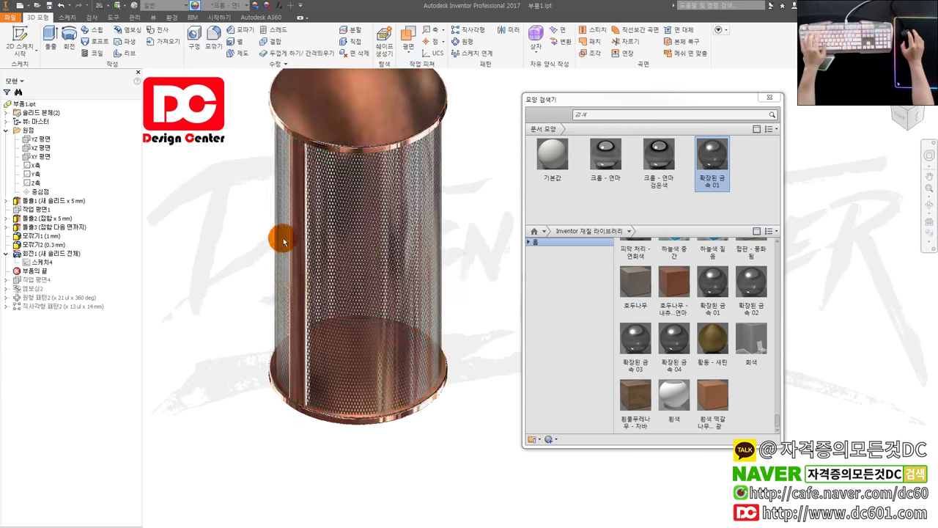
{"action": "scroll", "coordinate": [456, 269], "scroll_direction": "up", "scroll_amount": 2}
{"action": "middle_click_drag", "start_coordinate": [455, 270], "coordinate": [499, 201], "text": "shift"}
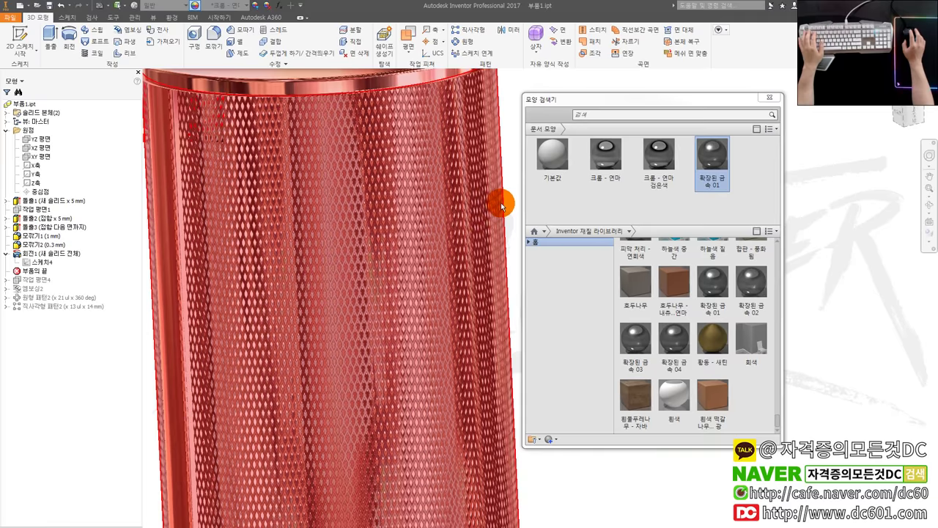
{"action": "left_click_drag", "start_coordinate": [551, 118], "coordinate": [612, 122]}
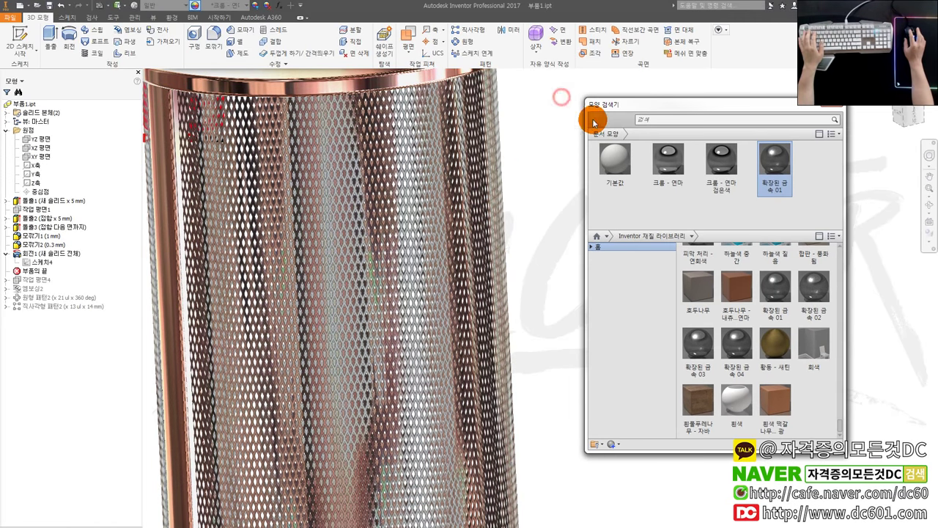
{"action": "double_click", "coordinate": [779, 165]}
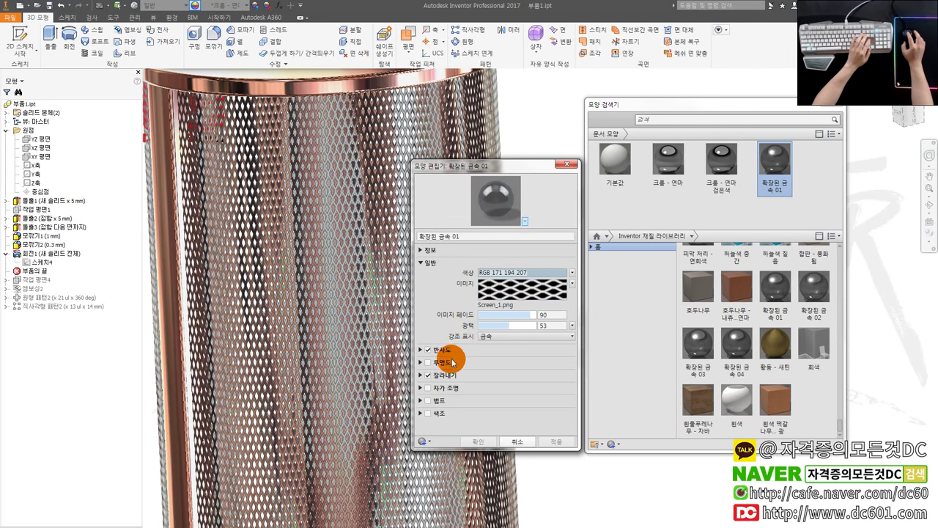
{"action": "left_click", "coordinate": [516, 294]}
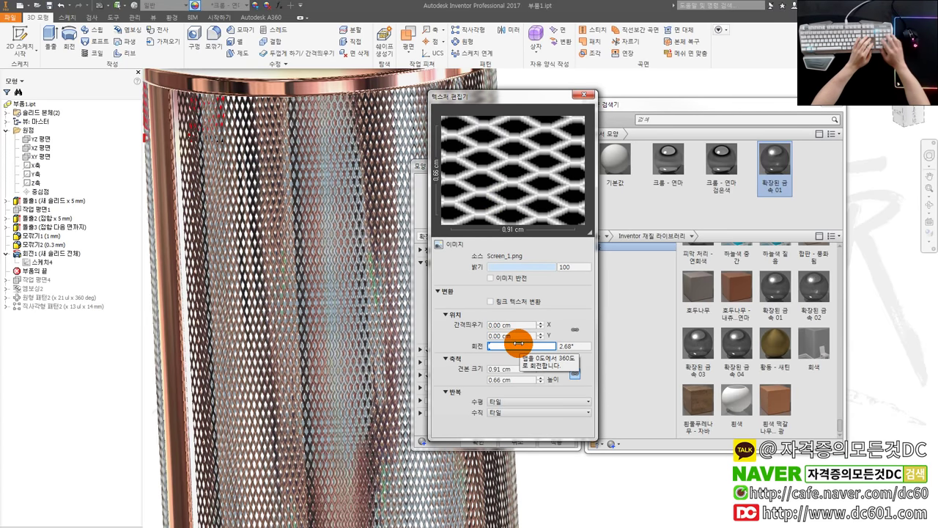
{"action": "left_click_drag", "start_coordinate": [585, 343], "coordinate": [522, 343]}
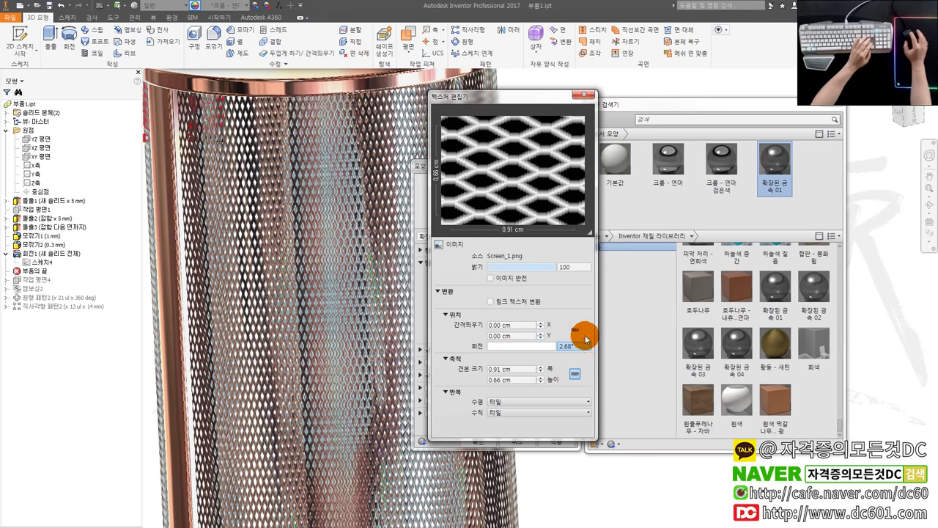
{"action": "key", "text": "Return"}
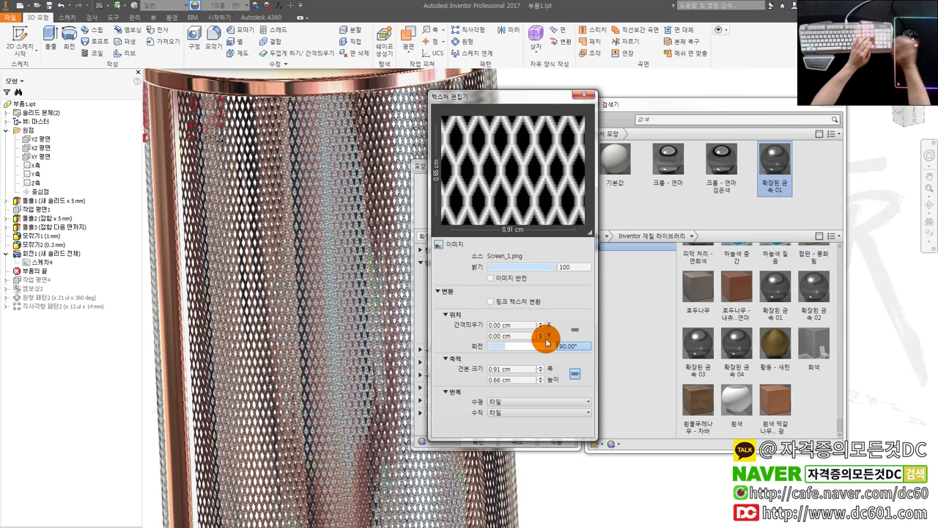
{"action": "double_click", "coordinate": [513, 369]}
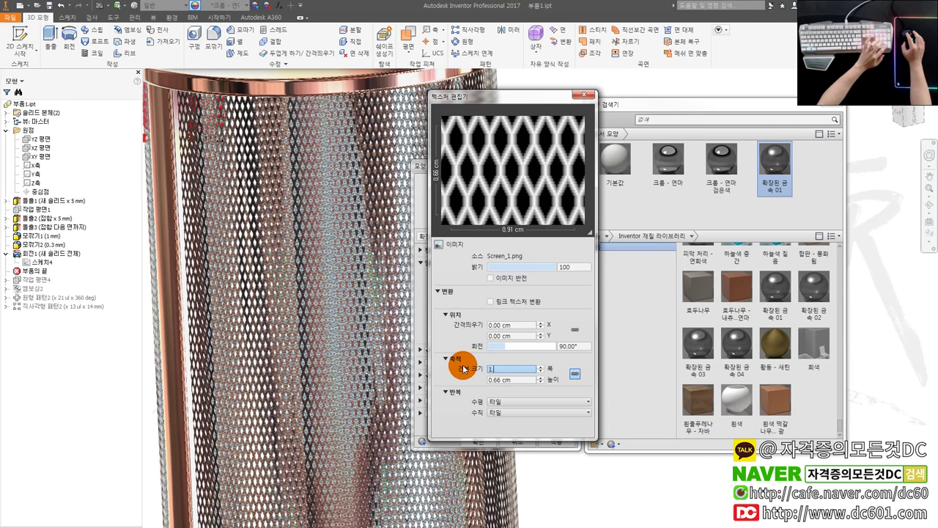
{"action": "type", "text": "1.5"}
{"action": "key", "text": "Return"}
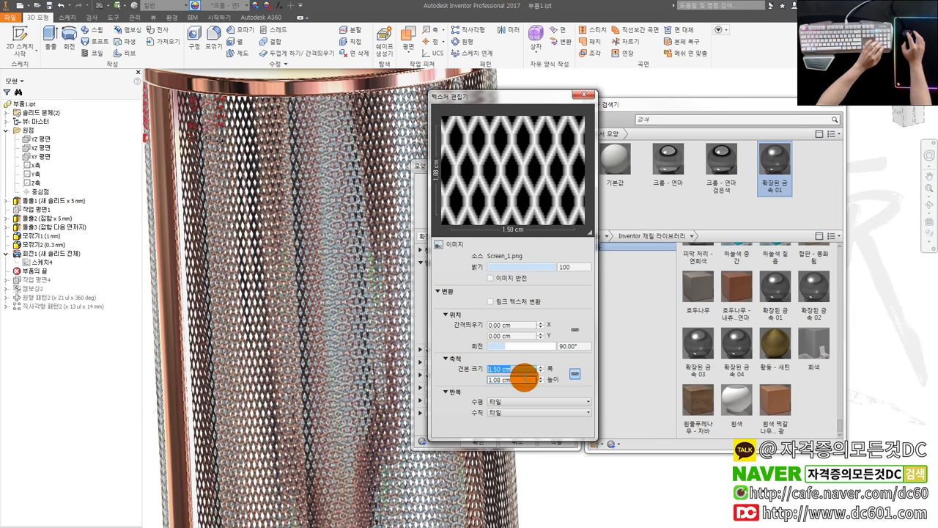
{"action": "left_click", "coordinate": [588, 94]}
- Set the Screen_1_cutouts.png cutout texture to 1.5 cm sample width and 90° rotation, and save the appearance edits
{"action": "middle_click_drag", "start_coordinate": [335, 267], "coordinate": [360, 216], "text": "shift"}
{"action": "scroll", "coordinate": [367, 193], "scroll_direction": "down", "scroll_amount": 3}
{"action": "scroll", "coordinate": [363, 194], "scroll_direction": "down", "scroll_amount": 5}
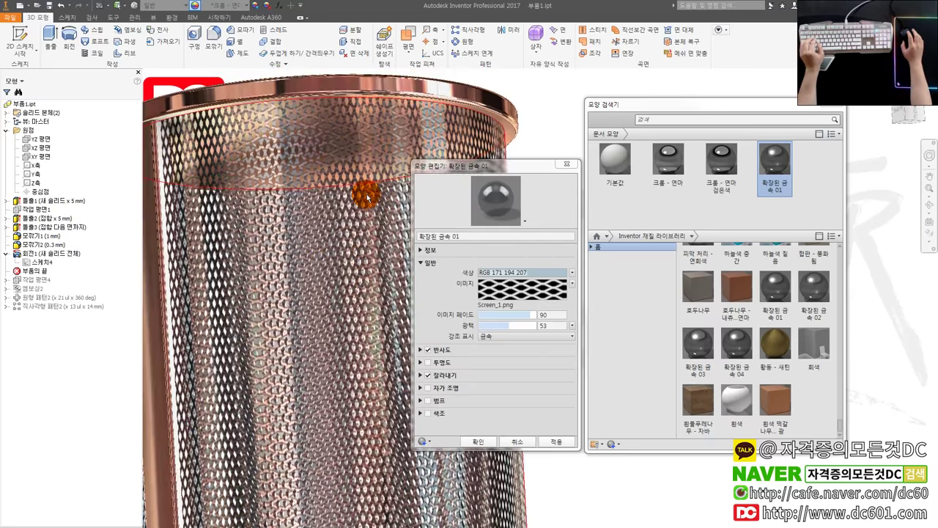
{"action": "scroll", "coordinate": [363, 283], "scroll_direction": "up", "scroll_amount": 1}
{"action": "scroll", "coordinate": [379, 220], "scroll_direction": "up", "scroll_amount": 3}
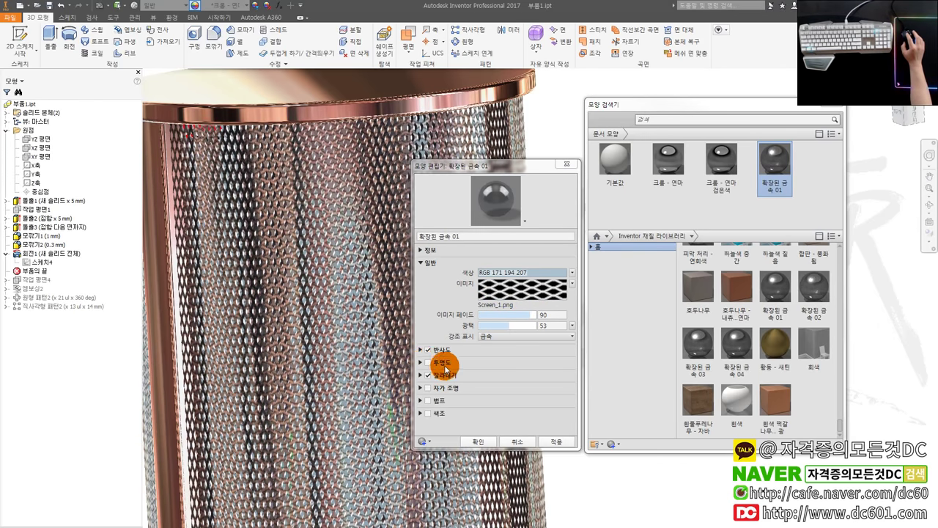
{"action": "left_click", "coordinate": [426, 375]}
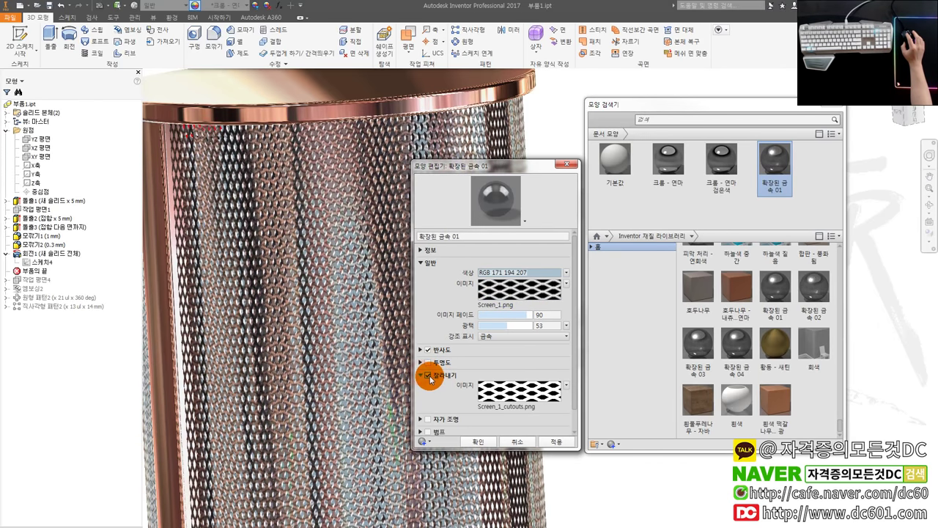
{"action": "left_click", "coordinate": [532, 394]}
{"action": "left_click", "coordinate": [516, 369]}
{"action": "type", "text": "1.5"}
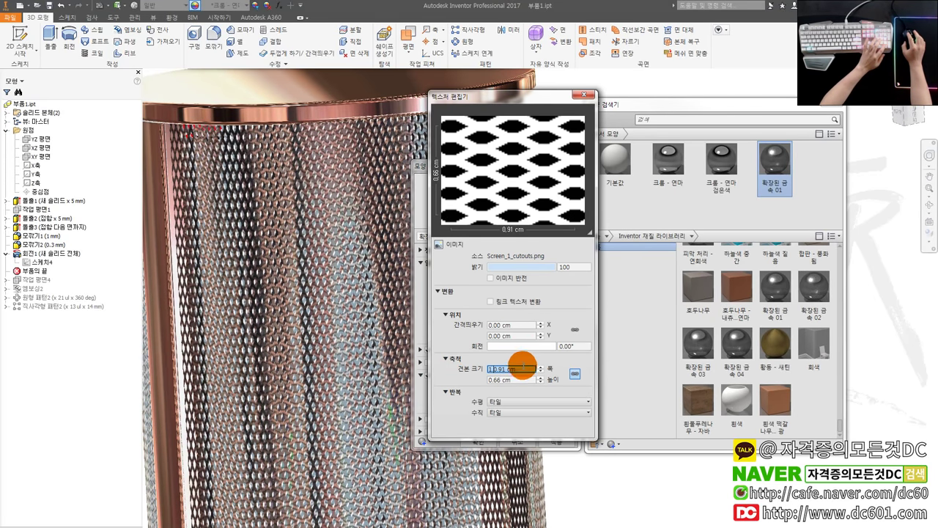
{"action": "left_click", "coordinate": [558, 346]}
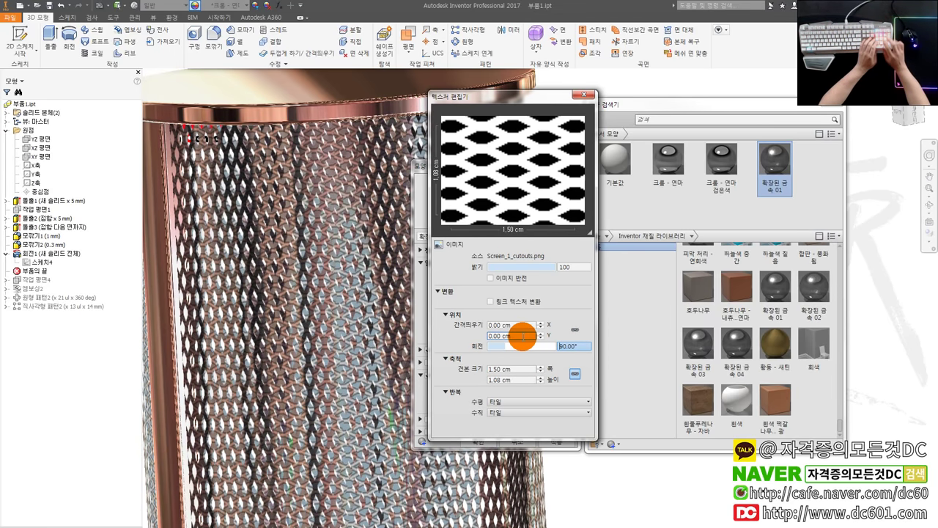
{"action": "left_click", "coordinate": [583, 97]}
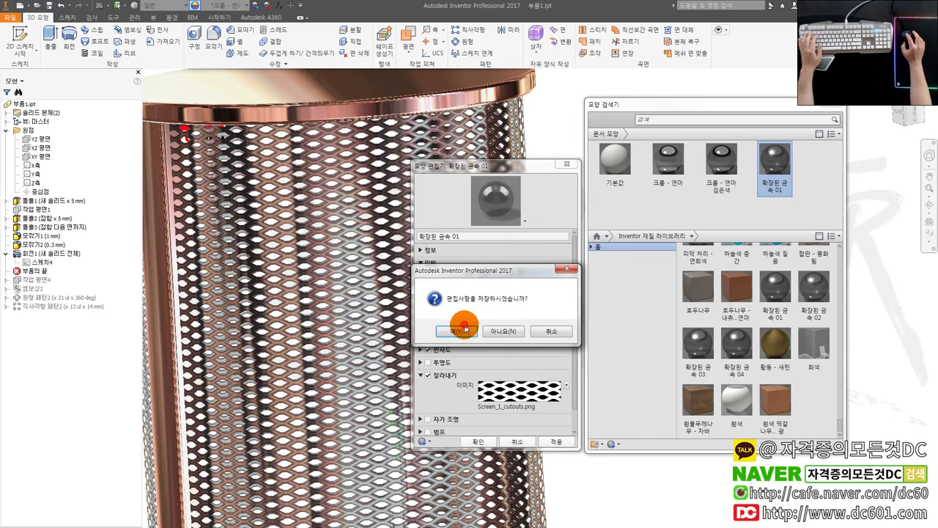
{"action": "left_click", "coordinate": [464, 328]}
- Reopen 확장된 금속 01 for editing and enlarge the cutout texture's sample width, trying 3 cm before settling on 2.5 cm
{"action": "scroll", "coordinate": [480, 297], "scroll_direction": "down", "scroll_amount": 4}
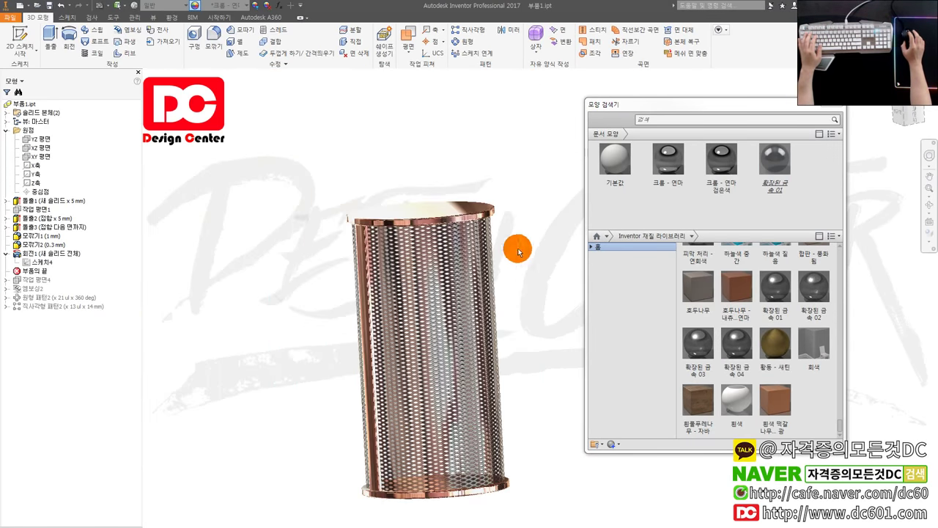
{"action": "left_click", "coordinate": [838, 110]}
{"action": "middle_click_drag", "start_coordinate": [540, 275], "coordinate": [557, 289], "text": "shift"}
{"action": "scroll", "coordinate": [510, 321], "scroll_direction": "up", "scroll_amount": 3}
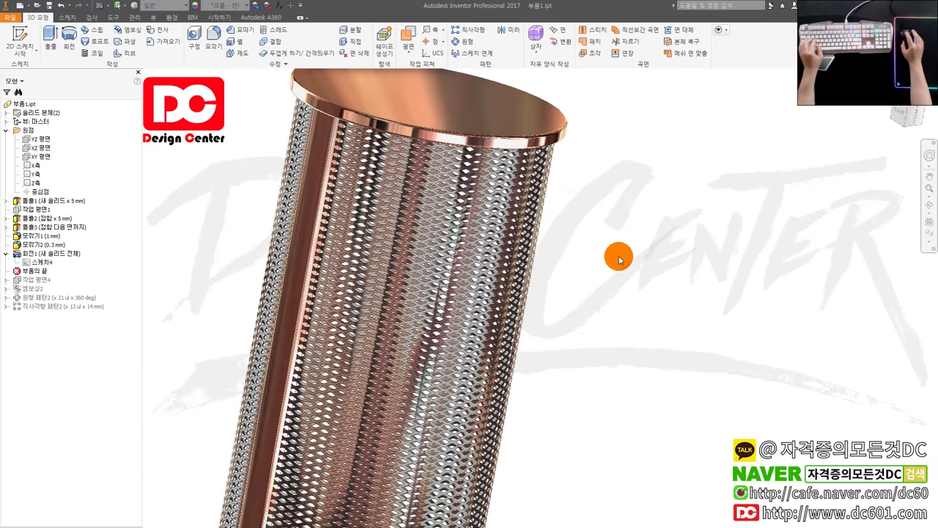
{"action": "double_click", "coordinate": [790, 158]}
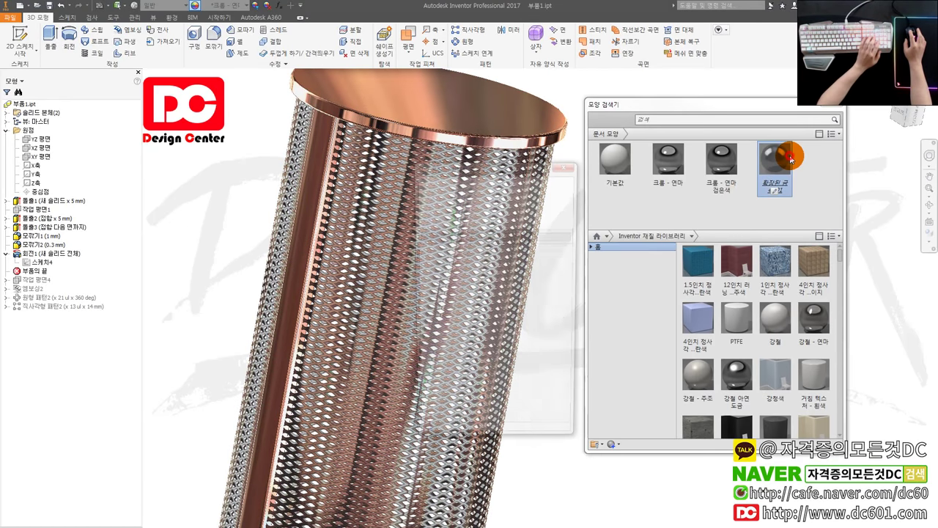
{"action": "left_click", "coordinate": [510, 392]}
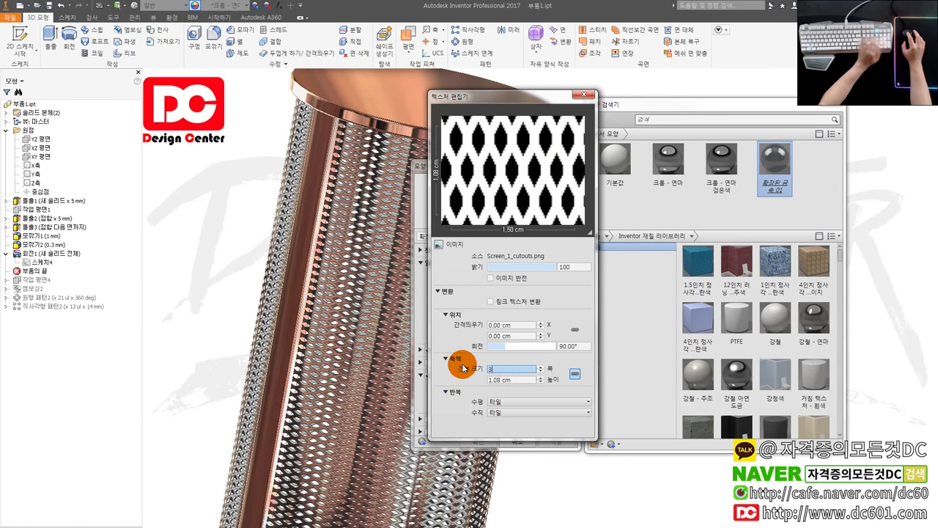
{"action": "type", "text": "3"}
{"action": "key", "text": "Return"}
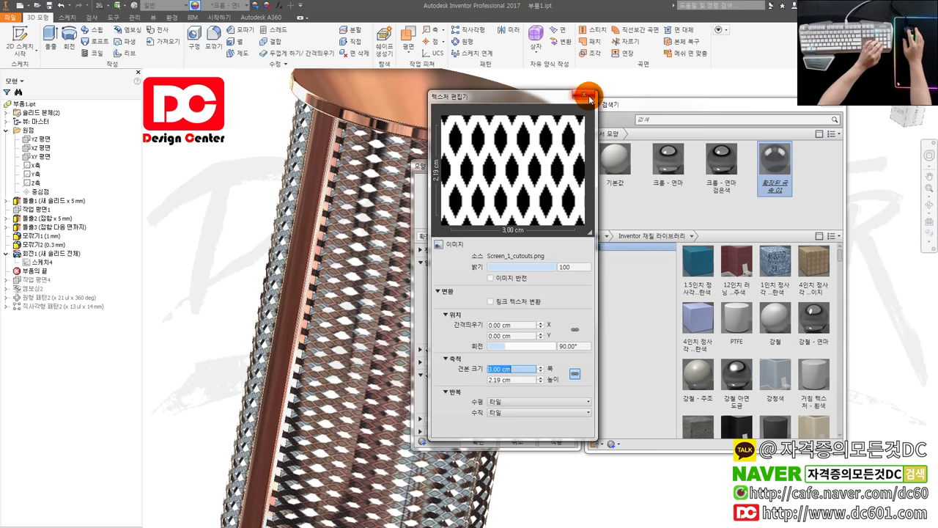
{"action": "type", "text": "2.5"}
{"action": "key", "text": "Return"}
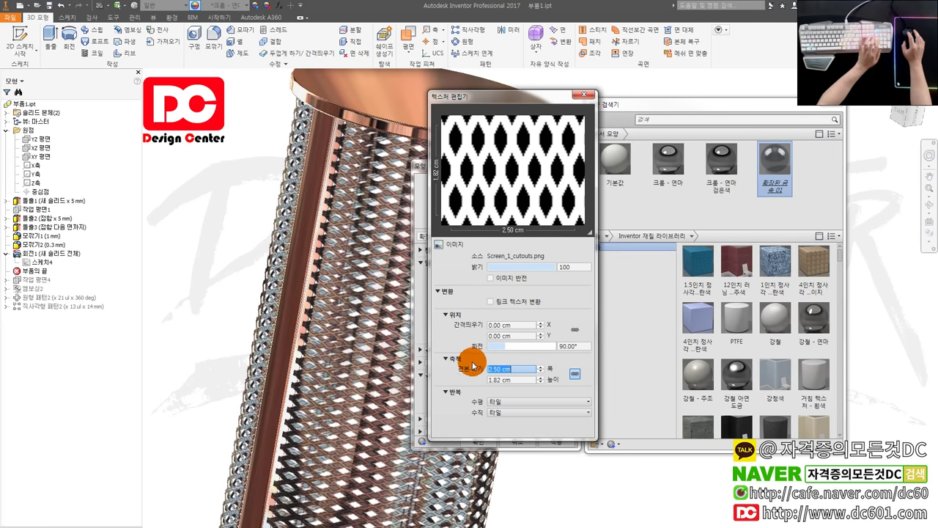
{"action": "left_click", "coordinate": [589, 98]}
- Set the Screen_1.png image texture's sample width to 2.5 cm, accept the appearance edits and close the appearance browser
{"action": "left_click", "coordinate": [519, 290]}
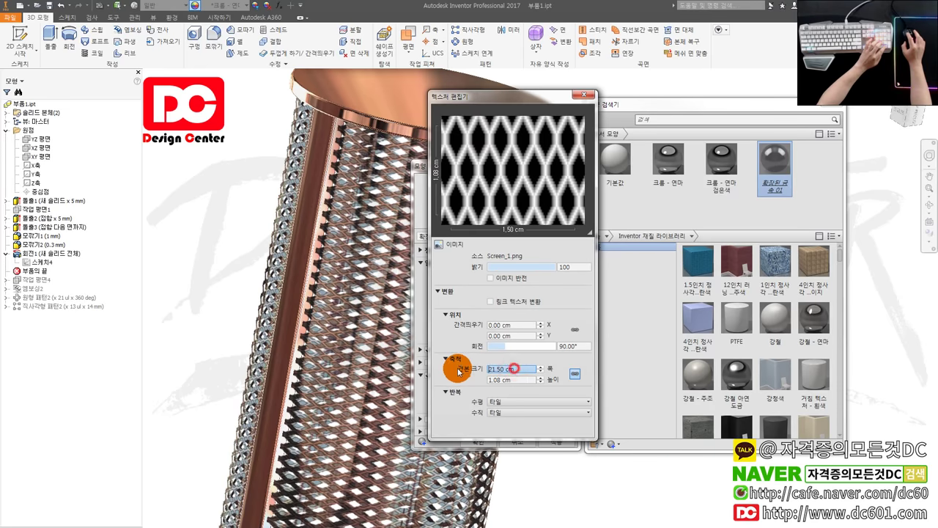
{"action": "type", "text": "2.5"}
{"action": "key", "text": "Return"}
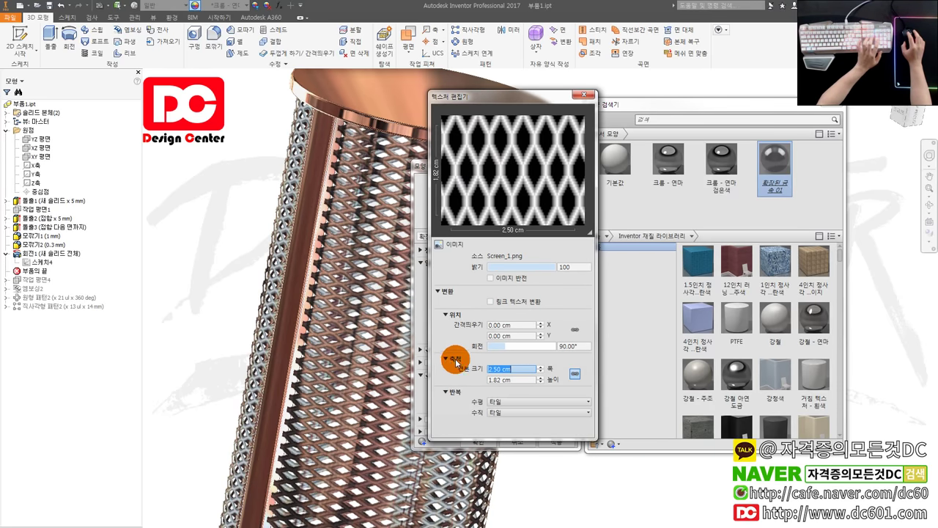
{"action": "left_click", "coordinate": [584, 95]}
{"action": "left_click", "coordinate": [477, 443]}
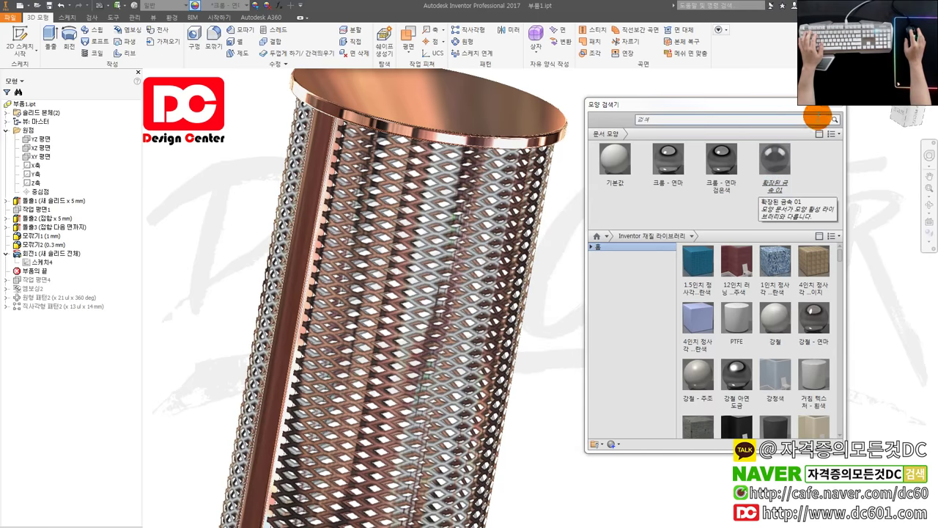
{"action": "left_click", "coordinate": [838, 104]}
- Examine the expanded-metal mesh on the cylinder wall from several angles and in the home view
{"action": "middle_click_drag", "start_coordinate": [551, 334], "coordinate": [509, 319], "text": "shift"}
{"action": "scroll", "coordinate": [516, 321], "scroll_direction": "down", "scroll_amount": 4}
{"action": "middle_click_drag", "start_coordinate": [570, 341], "coordinate": [177, 108], "text": "shift"}
{"action": "scroll", "coordinate": [550, 377], "scroll_direction": "up", "scroll_amount": 3}
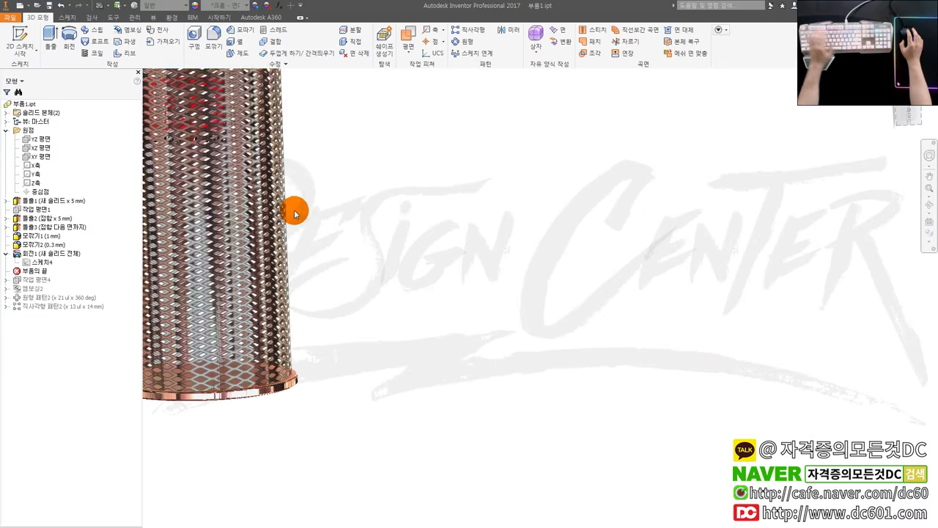
{"action": "middle_click_drag", "start_coordinate": [294, 209], "coordinate": [532, 296]}
{"action": "key", "text": "F6"}
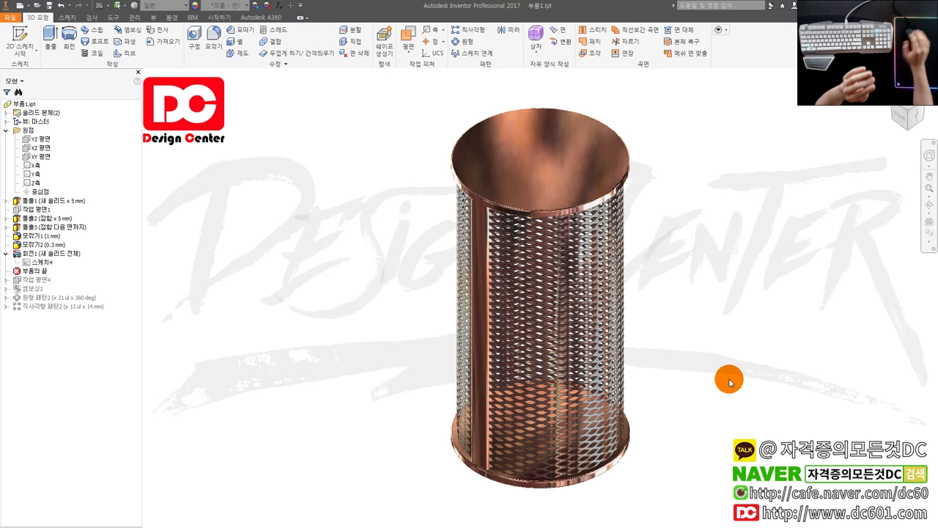
{"action": "middle_click_drag", "start_coordinate": [666, 393], "coordinate": [630, 386], "text": "shift"}
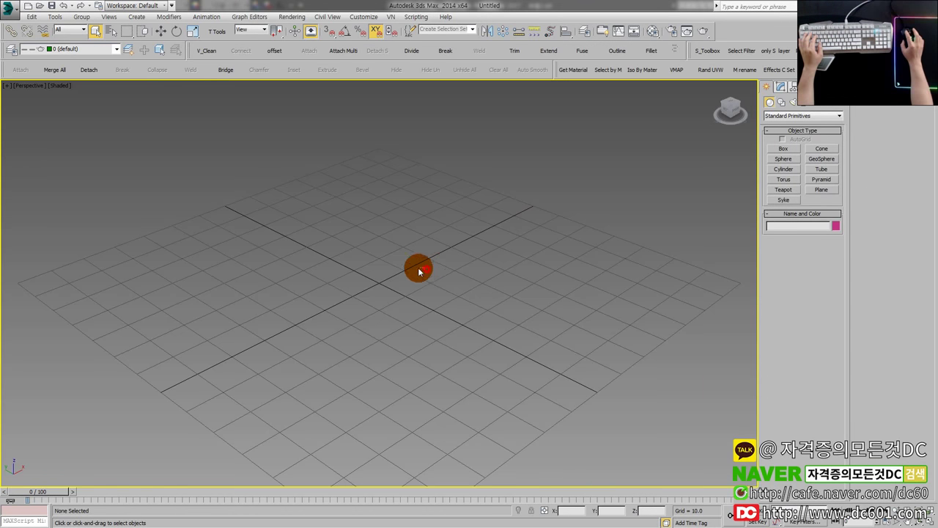
- Switch to 3ds Max and create a large ground plane across the perspective view
{"action": "scroll", "coordinate": [420, 272], "scroll_direction": "down", "scroll_amount": 5}
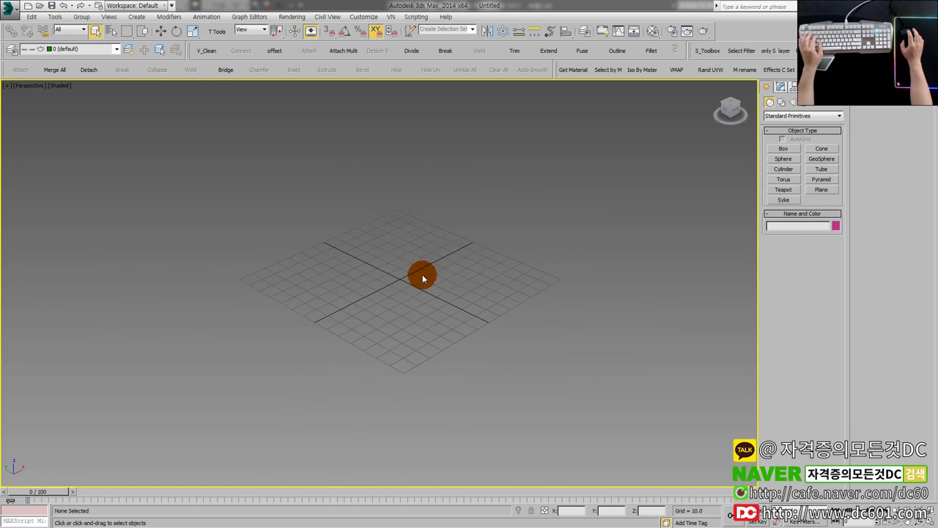
{"action": "scroll", "coordinate": [429, 273], "scroll_direction": "up", "scroll_amount": 3}
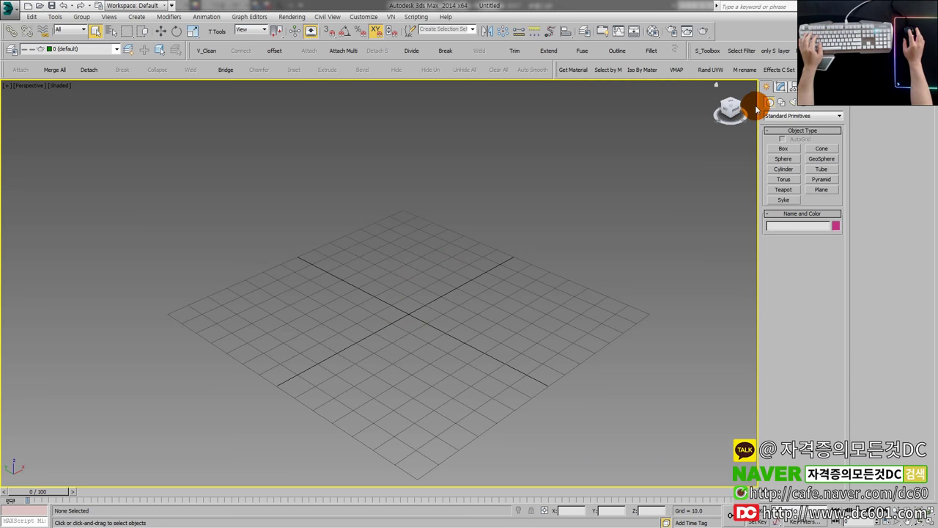
{"action": "left_click", "coordinate": [822, 190]}
{"action": "left_click_drag", "start_coordinate": [445, 272], "coordinate": [755, 483]}
- Create a cylinder on the plane with a radius of about 116 and a height of about 288
{"action": "left_click", "coordinate": [784, 168]}
{"action": "left_click_drag", "start_coordinate": [413, 245], "coordinate": [432, 279]}
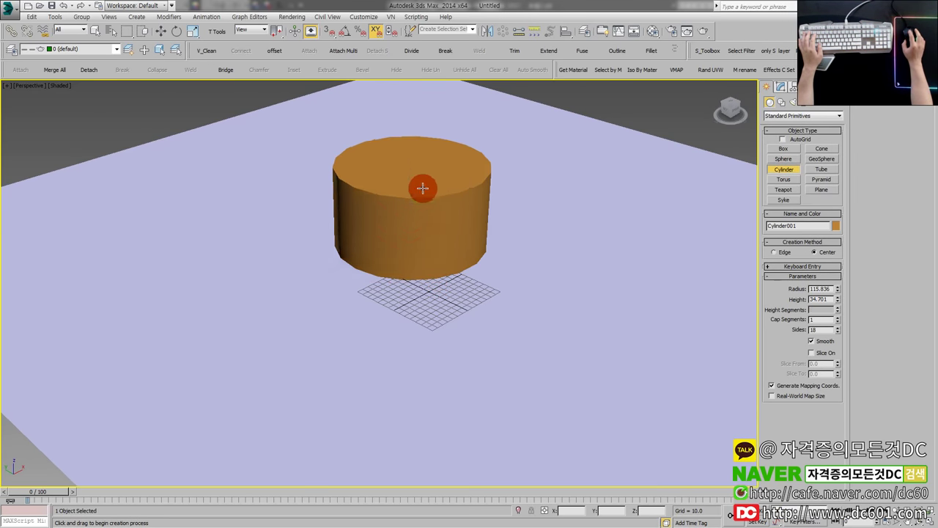
{"action": "middle_click_drag", "start_coordinate": [416, 81], "coordinate": [406, 213]}
{"action": "left_click", "coordinate": [410, 76]}
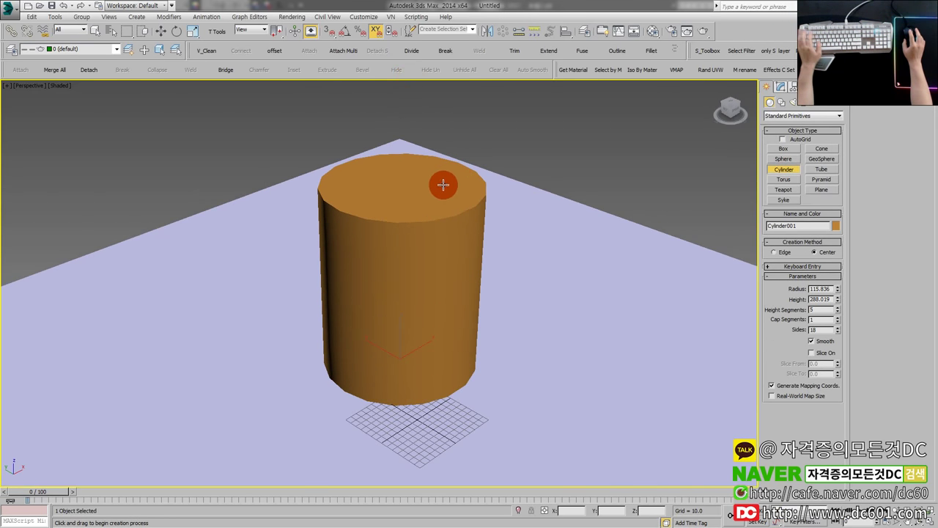
- Switch to an orthographic view without the grid and make the cylinder noticeably narrower by reducing its radius
{"action": "key", "text": "u"}
{"action": "key", "text": "g"}
{"action": "right_click", "coordinate": [551, 285]}
{"action": "key", "text": "ctrl+d"}
{"action": "left_click", "coordinate": [781, 86]}
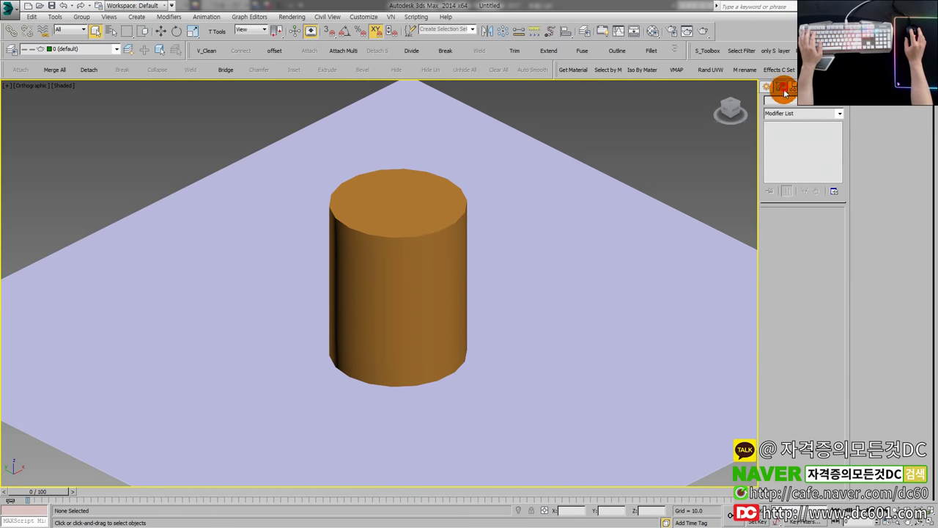
{"action": "left_click", "coordinate": [445, 269]}
{"action": "mouse_move", "coordinate": [840, 225]}
{"action": "left_mouse_down"}
{"action": "mouse_move", "coordinate": [838, 251]}
{"action": "mouse_move", "coordinate": [840, 239]}
{"action": "left_mouse_up"}
{"action": "middle_click_drag", "start_coordinate": [416, 300], "coordinate": [420, 299]}
{"action": "scroll", "coordinate": [420, 300], "scroll_direction": "up", "scroll_amount": 2}
{"action": "left_click", "coordinate": [529, 226]}
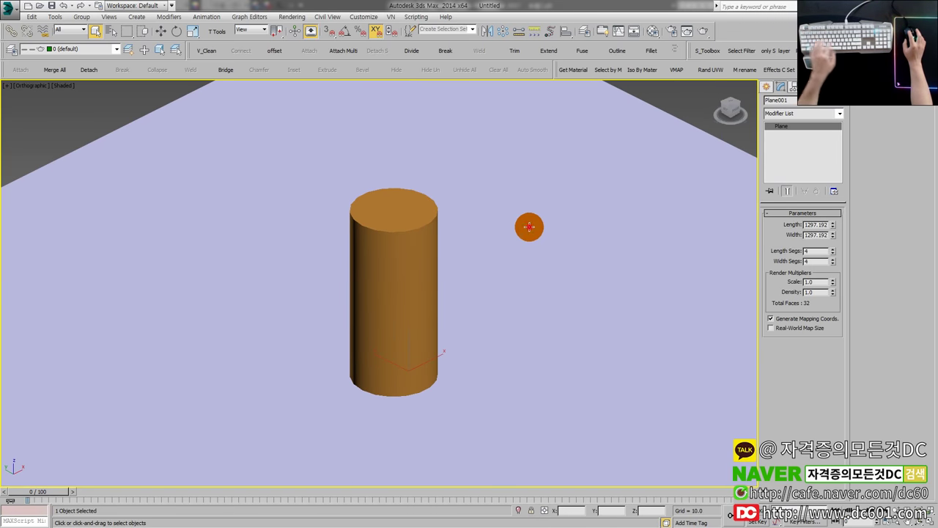
{"action": "key", "text": "m"}
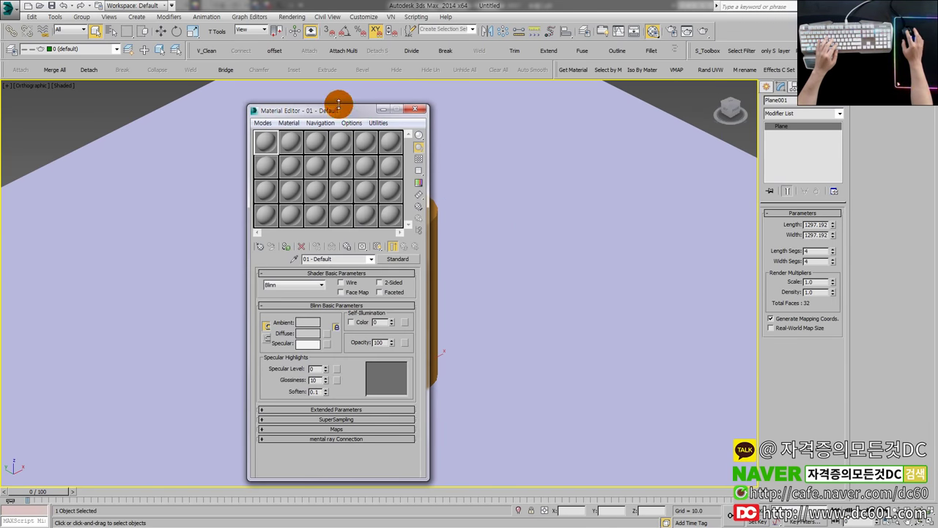
{"action": "left_click", "coordinate": [335, 98]}
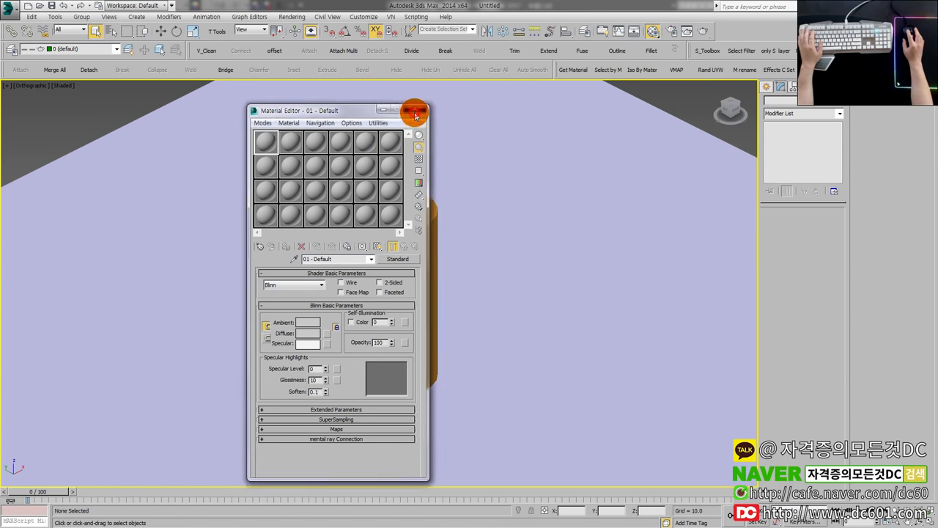
{"action": "left_click", "coordinate": [415, 110]}
- Create a small upright plane beside the cylinder in the Left view, about 114 long and 61 wide
{"action": "left_click", "coordinate": [766, 87]}
{"action": "middle_click_drag", "start_coordinate": [670, 221], "coordinate": [614, 229]}
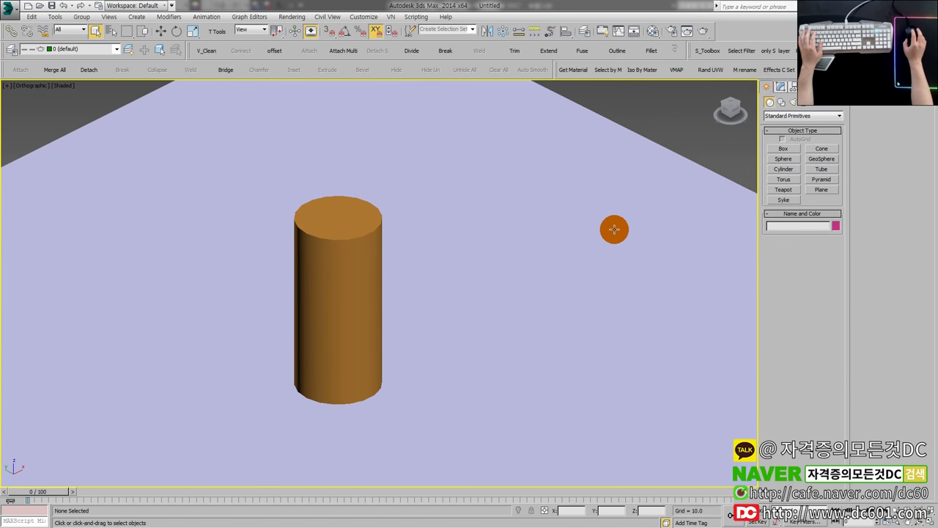
{"action": "left_click", "coordinate": [837, 193]}
{"action": "key", "text": "alt+w"}
{"action": "left_click", "coordinate": [561, 237]}
{"action": "left_click_drag", "start_coordinate": [581, 122], "coordinate": [648, 221]}
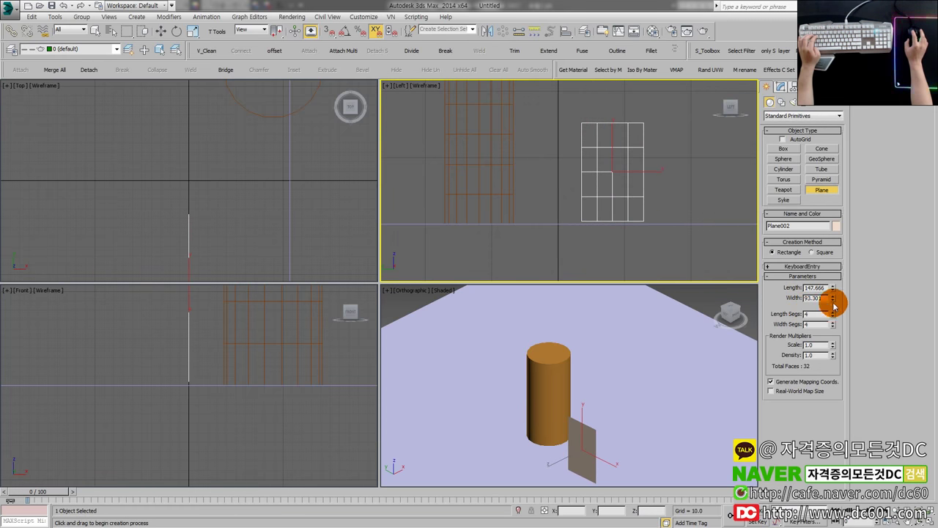
{"action": "left_click_drag", "start_coordinate": [833, 289], "coordinate": [836, 317]}
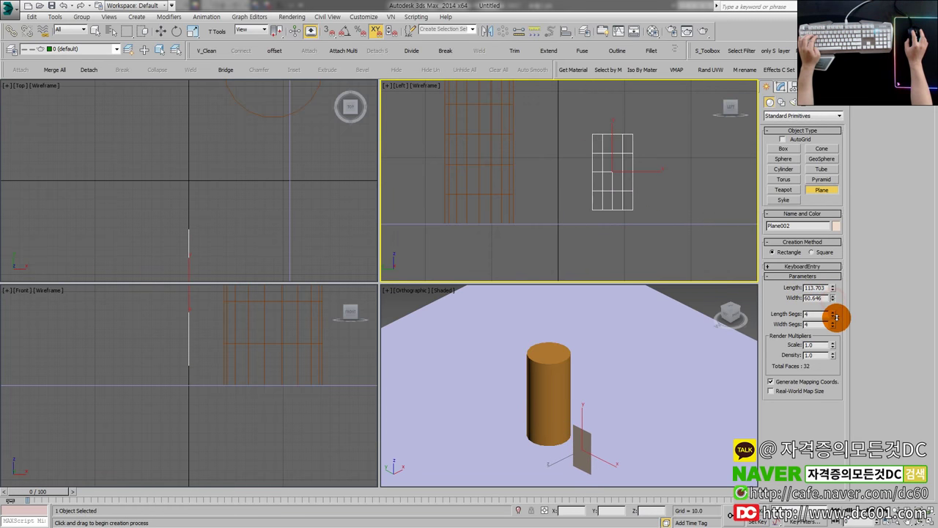
- Move the small upright plane down onto the ground plane and move the cylinder farther back from it
{"action": "key", "text": "w"}
{"action": "left_click_drag", "start_coordinate": [629, 159], "coordinate": [620, 172]}
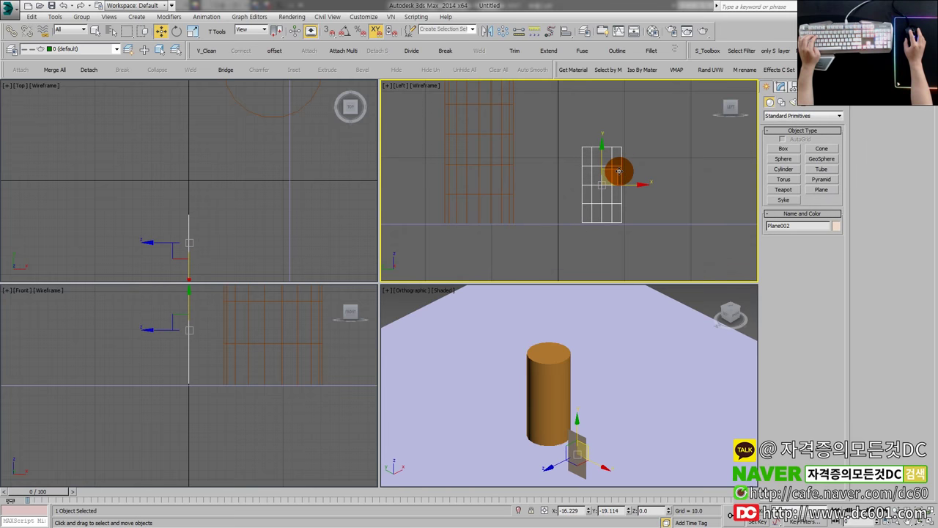
{"action": "key", "text": "alt+w"}
{"action": "left_click", "coordinate": [316, 264]}
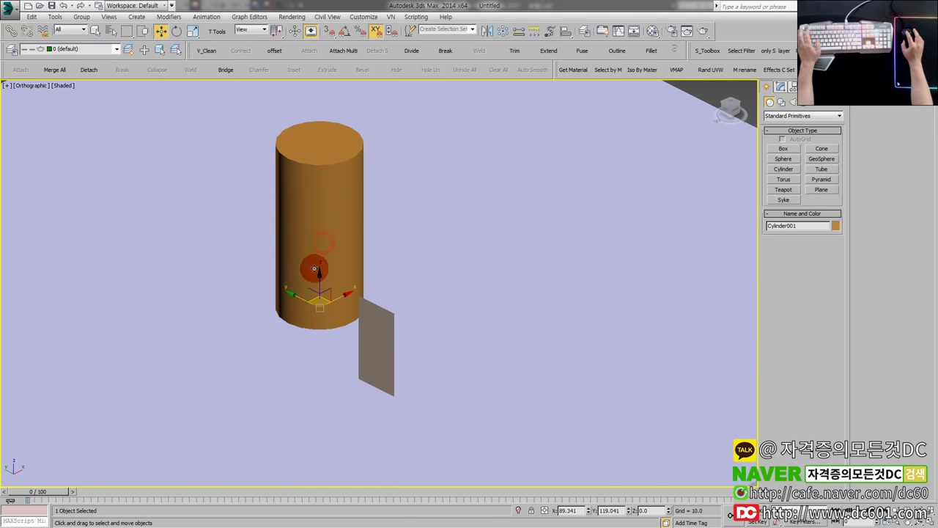
{"action": "left_click_drag", "start_coordinate": [298, 296], "coordinate": [221, 253]}
- Create three upright boxes of different sizes on the ground plane behind and beside the small plane
{"action": "left_click", "coordinate": [785, 149]}
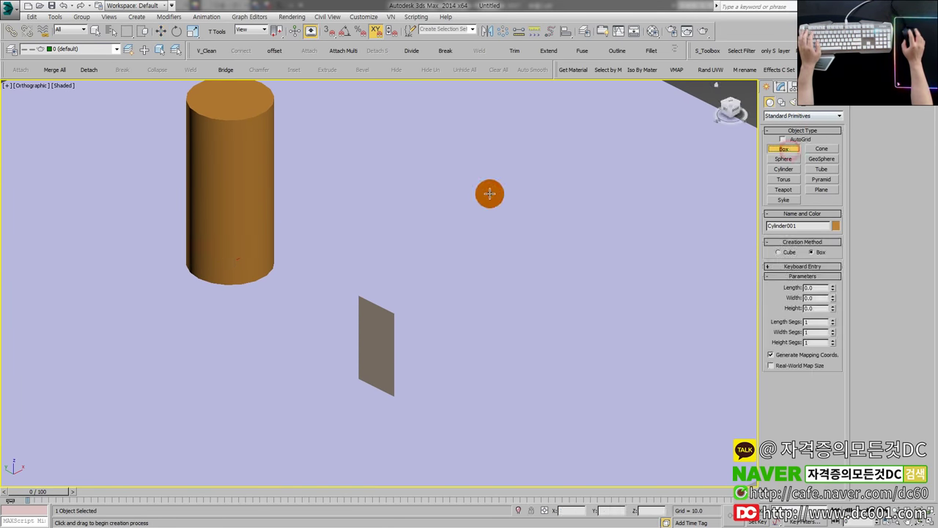
{"action": "middle_click_drag", "start_coordinate": [491, 193], "coordinate": [486, 237]}
{"action": "left_click_drag", "start_coordinate": [408, 167], "coordinate": [424, 234]}
{"action": "left_click_drag", "start_coordinate": [616, 272], "coordinate": [602, 320]}
{"action": "left_click", "coordinate": [608, 175]}
{"action": "left_click_drag", "start_coordinate": [401, 259], "coordinate": [415, 303]}
{"action": "left_click", "coordinate": [415, 195]}
{"action": "key", "text": "w"}
- Rotate the small upright plane so it faces a low viewing angle
{"action": "middle_click_drag", "start_coordinate": [425, 360], "coordinate": [447, 339]}
{"action": "scroll", "coordinate": [415, 322], "scroll_direction": "up", "scroll_amount": 3}
{"action": "left_click", "coordinate": [412, 348]}
{"action": "scroll", "coordinate": [423, 339], "scroll_direction": "up", "scroll_amount": 3}
{"action": "scroll", "coordinate": [424, 339], "scroll_direction": "down", "scroll_amount": 3}
{"action": "key", "text": "e"}
{"action": "left_click_drag", "start_coordinate": [413, 347], "coordinate": [442, 345]}
- Clone the upright plane sideways as one copy, then select the original plane and open the Material Editor
{"action": "key", "text": "w"}
{"action": "mouse_move", "coordinate": [381, 339]}
{"action": "left_mouse_down", "text": "shift"}
{"action": "mouse_move", "coordinate": [433, 350]}
{"action": "mouse_move", "coordinate": [486, 342]}
{"action": "left_mouse_up", "text": "shift"}
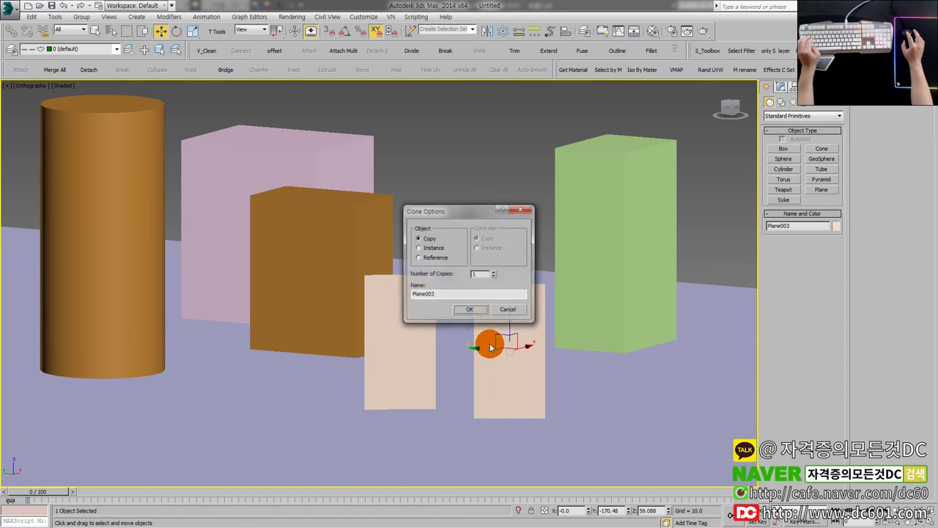
{"action": "left_click", "coordinate": [469, 312]}
{"action": "left_click", "coordinate": [406, 314]}
{"action": "key", "text": "m"}
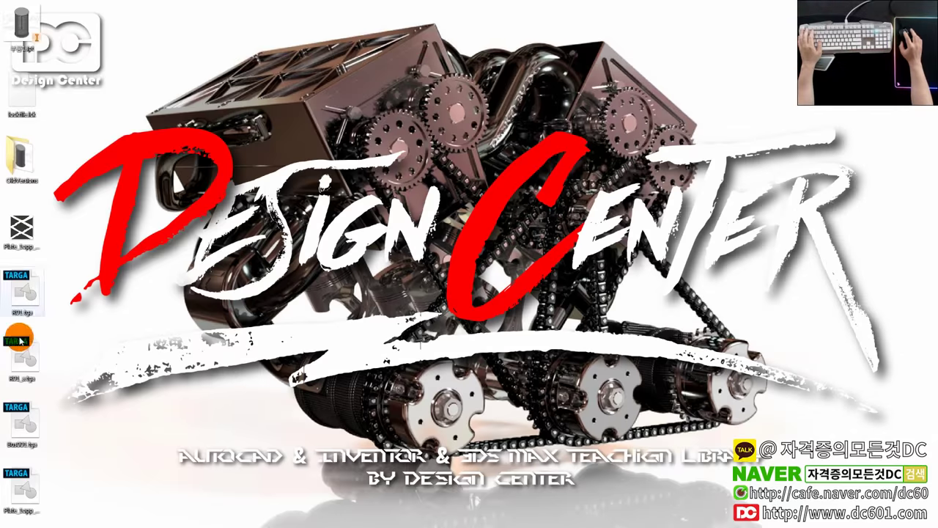
- Open Bus001.tga from the desktop in Photoshop and check the other Targa files on the desktop
{"action": "left_click", "coordinate": [43, 422]}
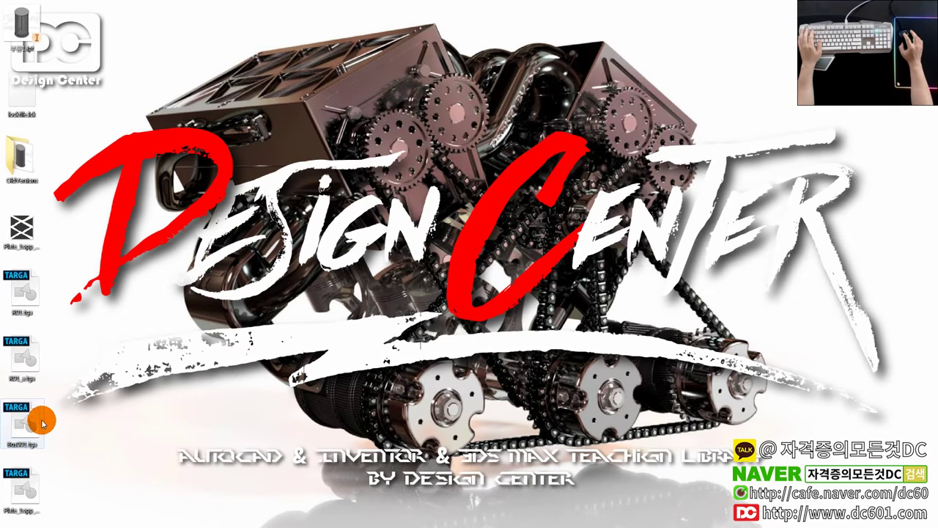
{"action": "double_click", "coordinate": [38, 434]}
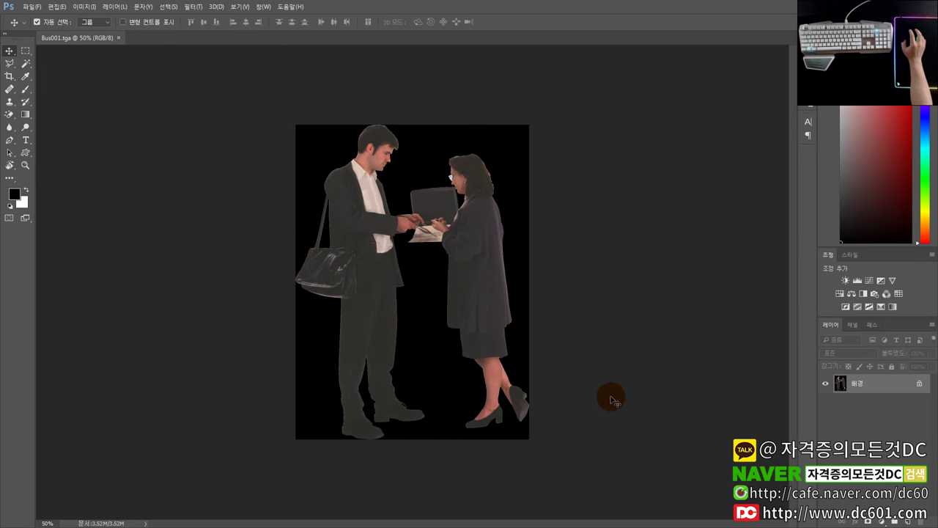
{"action": "left_click", "coordinate": [901, 6]}
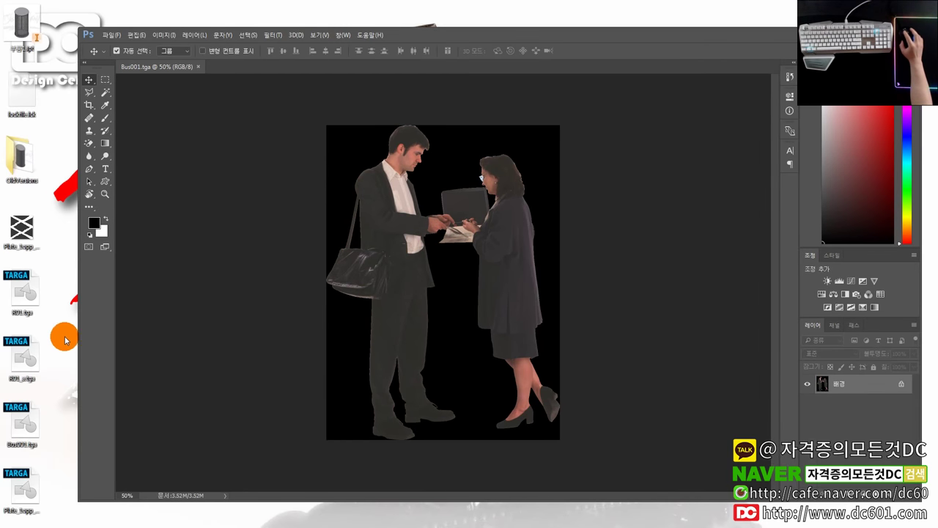
{"action": "left_click", "coordinate": [28, 313]}
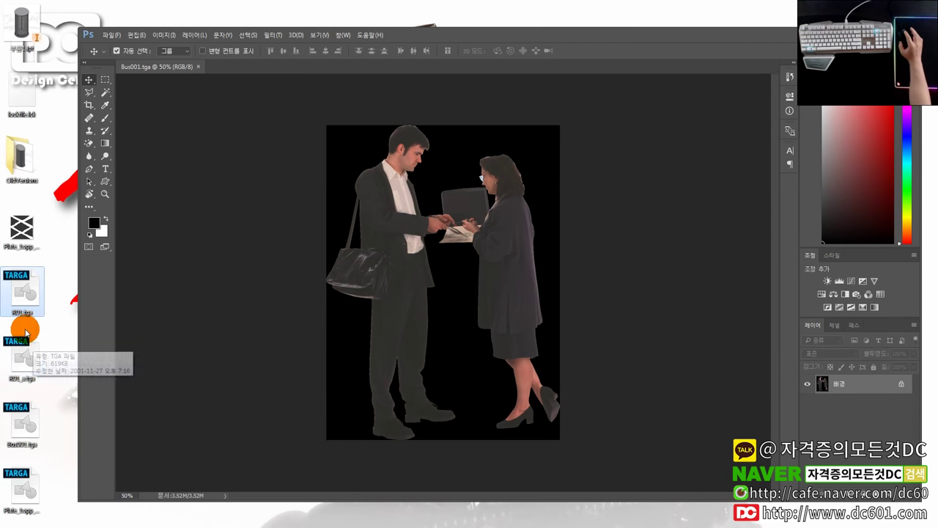
{"action": "left_click", "coordinate": [621, 285]}
{"action": "left_click", "coordinate": [25, 293]}
{"action": "left_click", "coordinate": [25, 350]}
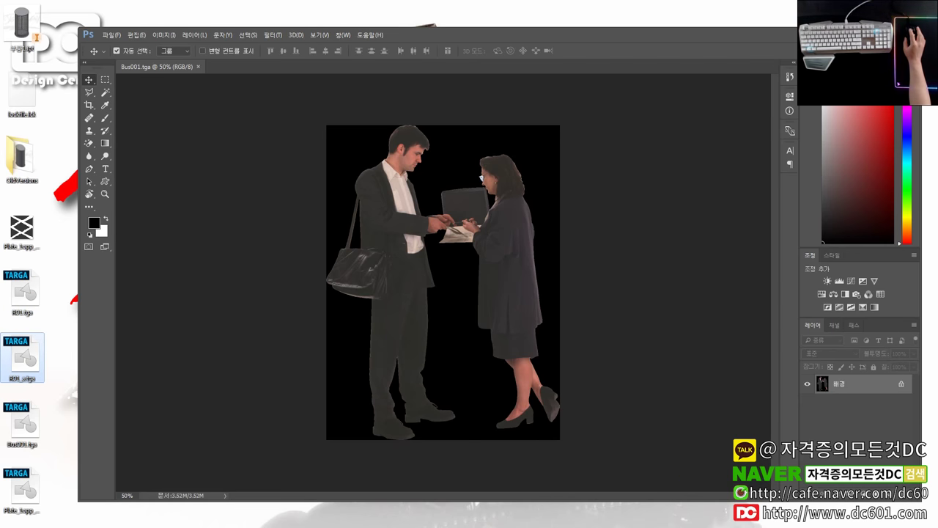
{"action": "key", "text": "super+Up"}
- Add a new alpha channel to the Bus001.tga image and show the RGB channels with the alpha channel hidden
{"action": "left_click", "coordinate": [854, 324]}
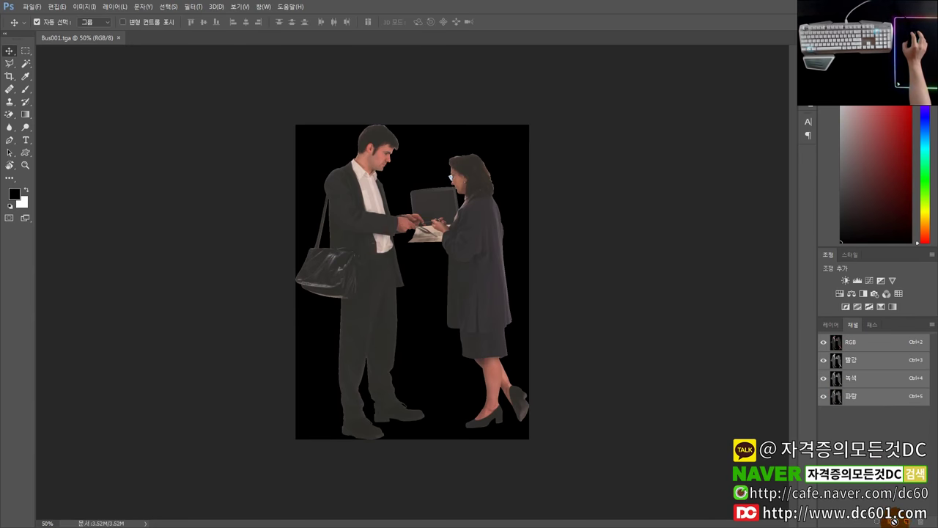
{"action": "left_click", "coordinate": [908, 521]}
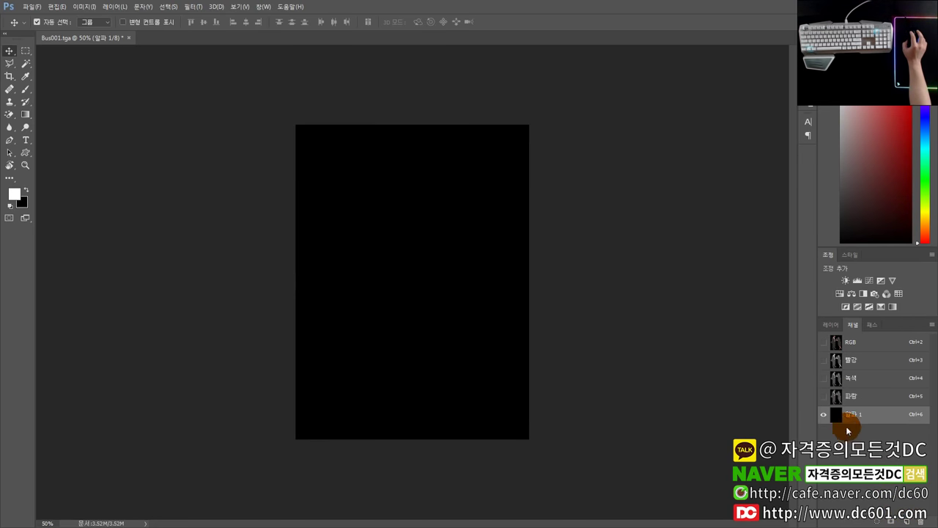
{"action": "left_click", "coordinate": [831, 325]}
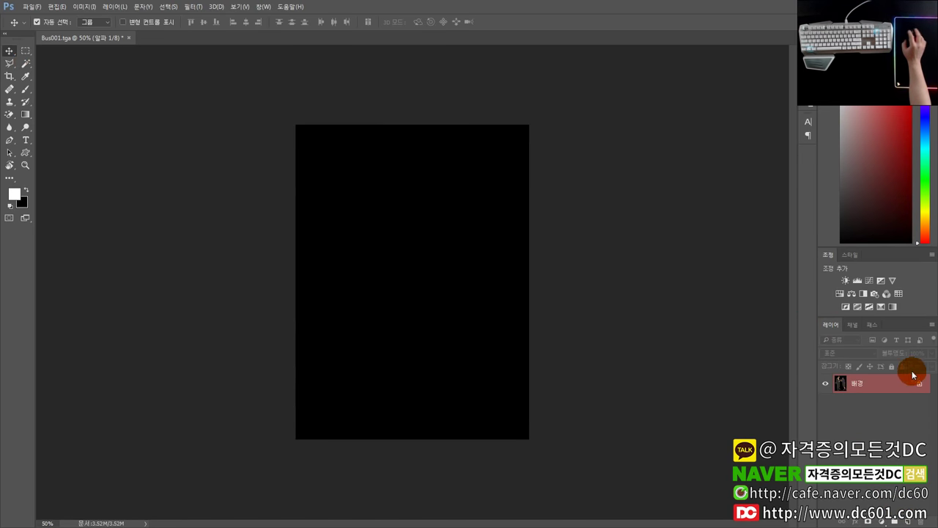
{"action": "left_click", "coordinate": [853, 325]}
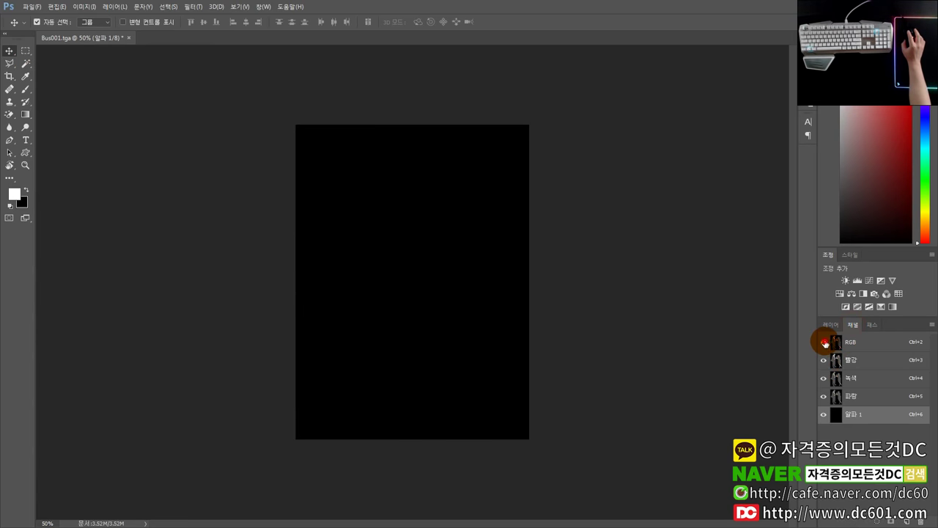
{"action": "left_click", "coordinate": [824, 342]}
{"action": "left_click", "coordinate": [831, 325]}
{"action": "left_click", "coordinate": [853, 324]}
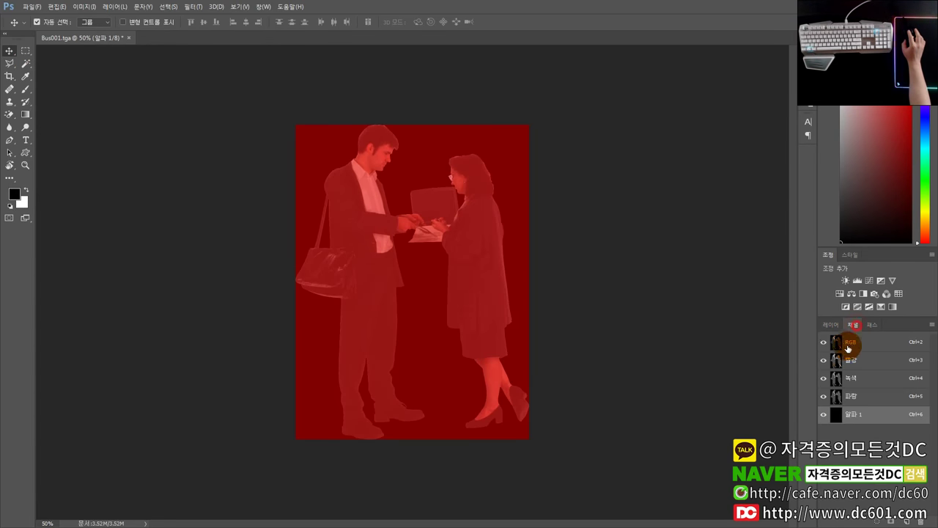
{"action": "left_click", "coordinate": [825, 416]}
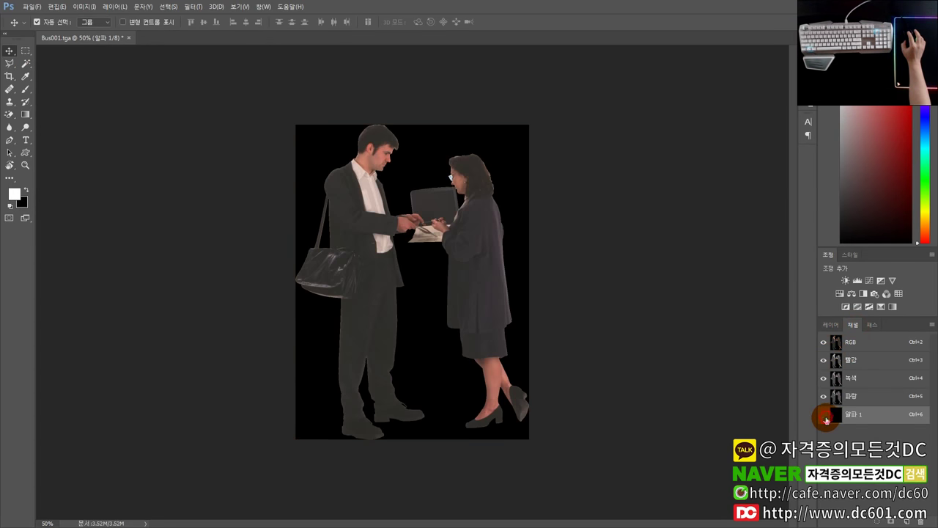
- Select the black background around the two figures with the Magic Wand and display only the alpha channel
{"action": "left_click", "coordinate": [26, 64]}
{"action": "left_click", "coordinate": [509, 255]}
{"action": "left_click", "coordinate": [834, 328]}
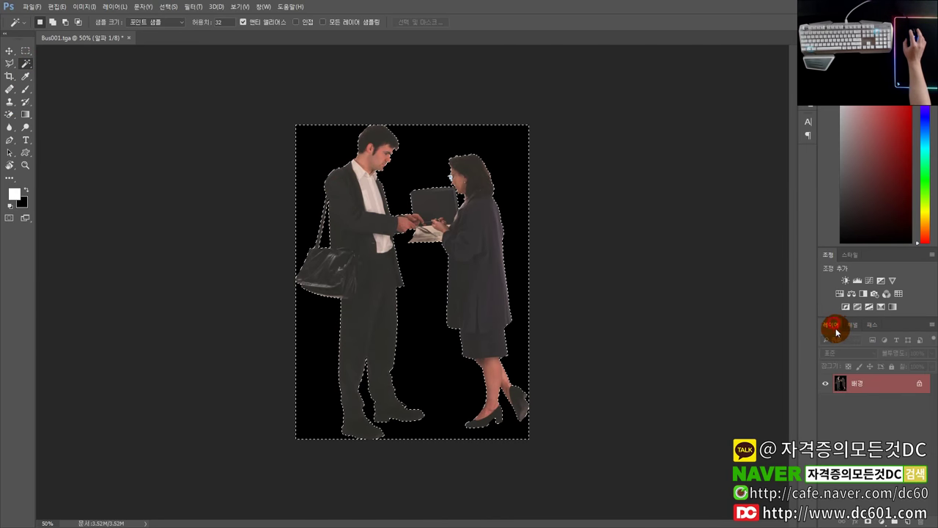
{"action": "left_click", "coordinate": [851, 325]}
{"action": "left_click", "coordinate": [823, 415]}
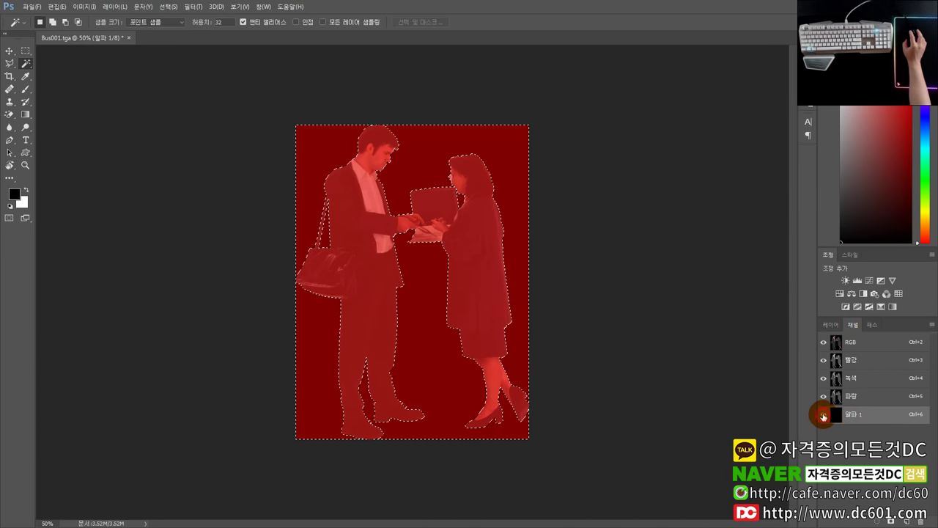
{"action": "left_click", "coordinate": [823, 342]}
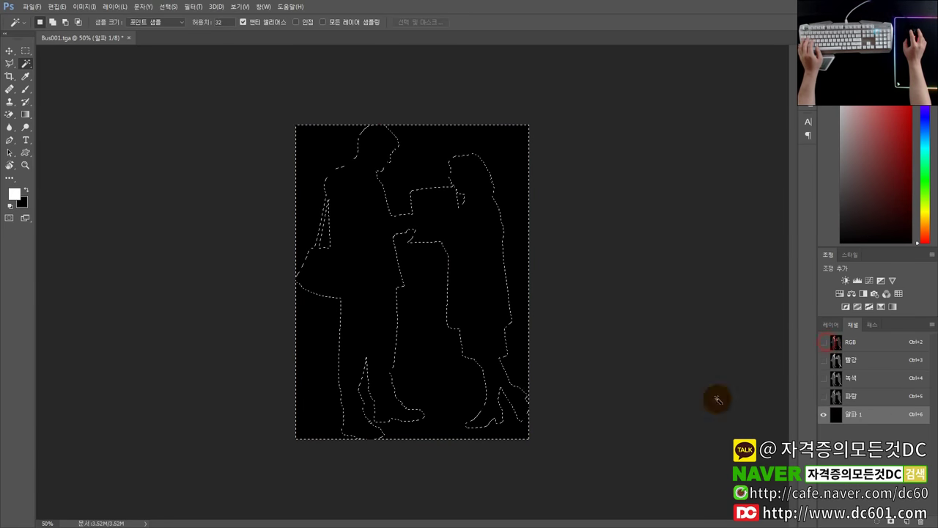
- Invert the selection, fill the two figures' silhouettes with white in the alpha channel, and deselect
{"action": "key", "text": "ctrl+shift+i"}
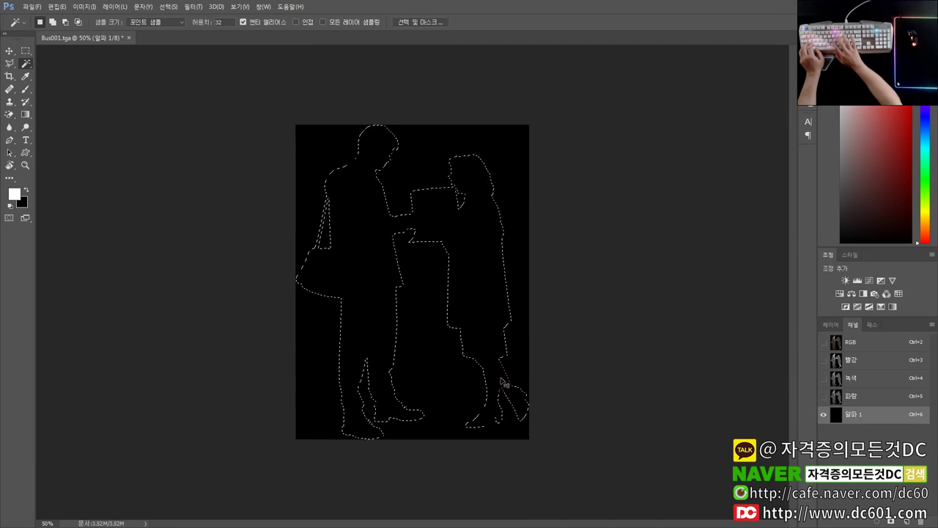
{"action": "key", "text": "alt+BackSpace"}
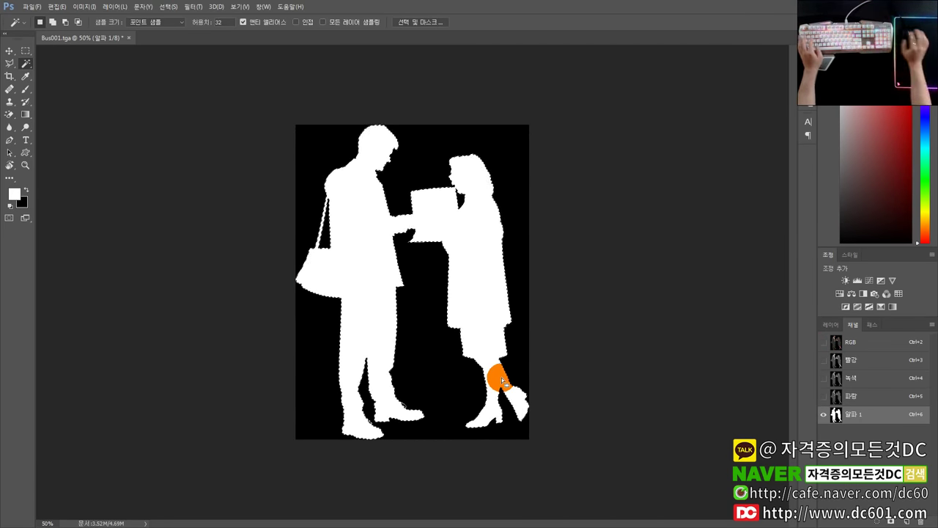
{"action": "key", "text": "ctrl+d"}
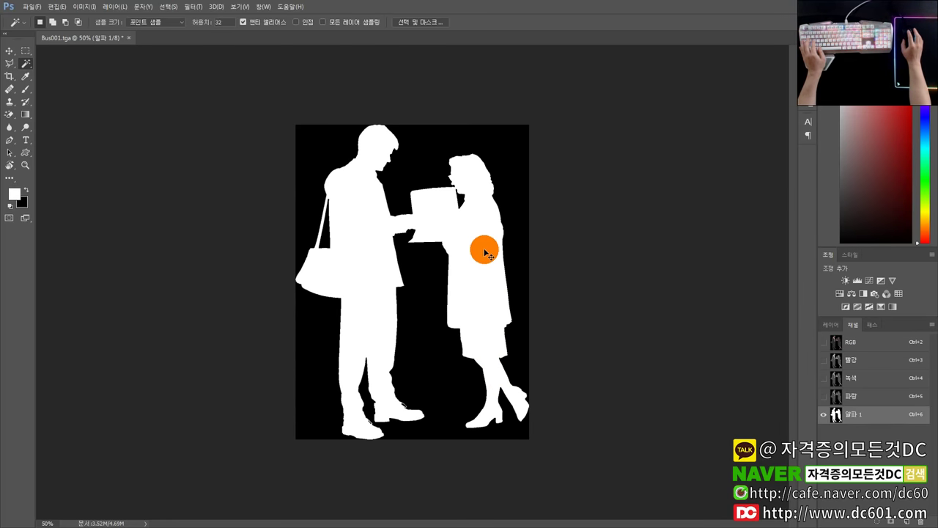
- Save Bus001.tga with its alpha channel and restore the RGB view with the alpha channel hidden
{"action": "left_click", "coordinate": [831, 324]}
{"action": "left_click", "coordinate": [852, 324]}
{"action": "left_click", "coordinate": [824, 343]}
{"action": "left_click", "coordinate": [823, 414]}
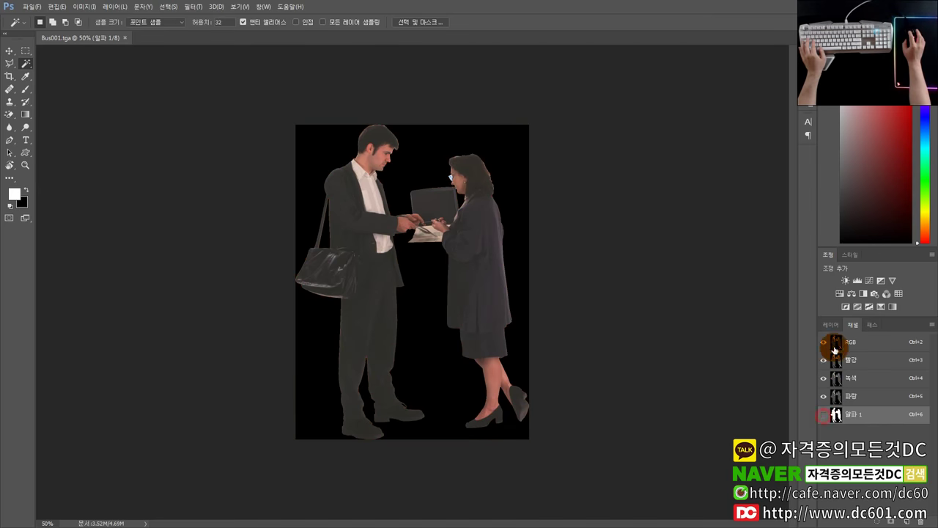
{"action": "left_click", "coordinate": [832, 324]}
{"action": "left_click", "coordinate": [345, 169]}
{"action": "left_click", "coordinate": [793, 39]}
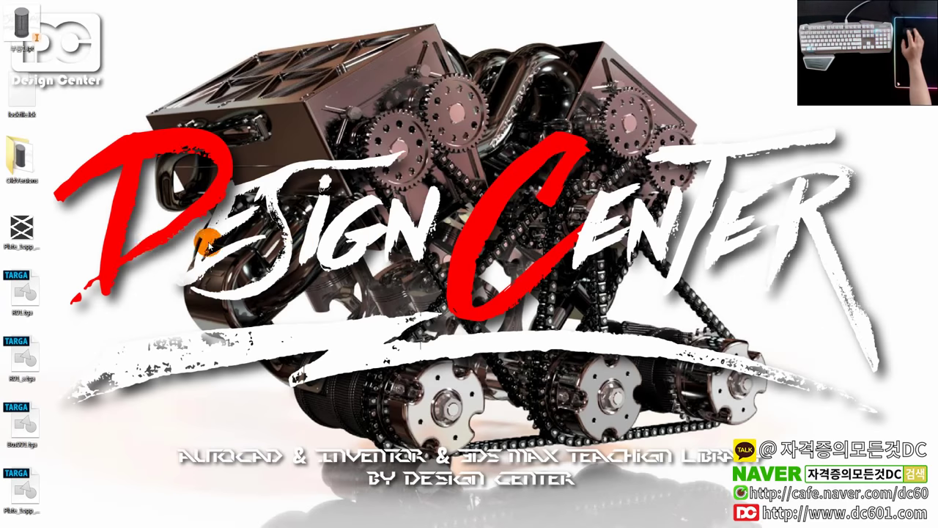
- Switch to 3ds Max and load Bus001.tga from the desktop as the diffuse colour bitmap of the first material
{"action": "left_click", "coordinate": [906, 264]}
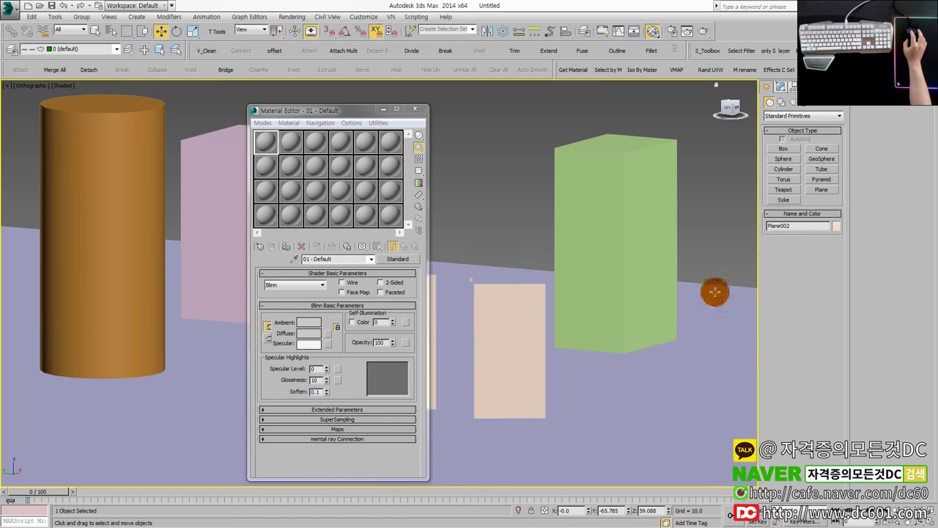
{"action": "left_click", "coordinate": [477, 240]}
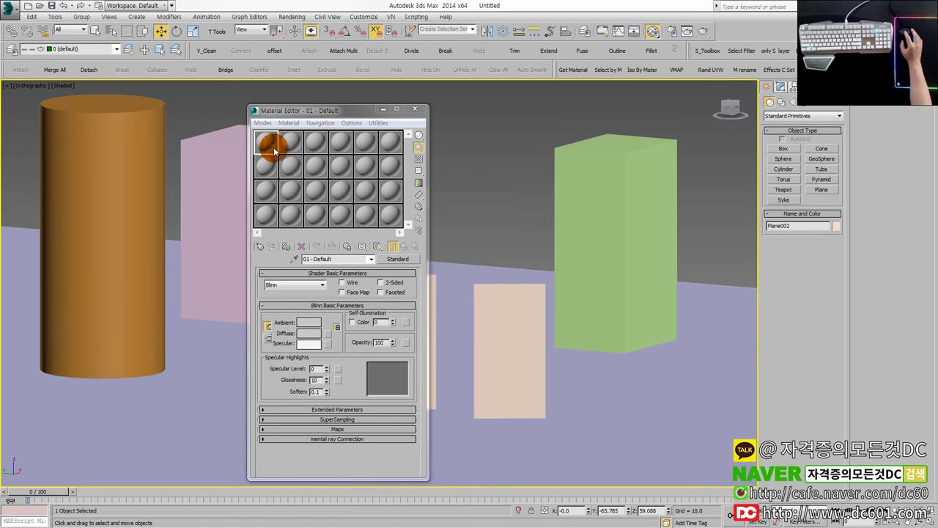
{"action": "left_click", "coordinate": [337, 429]}
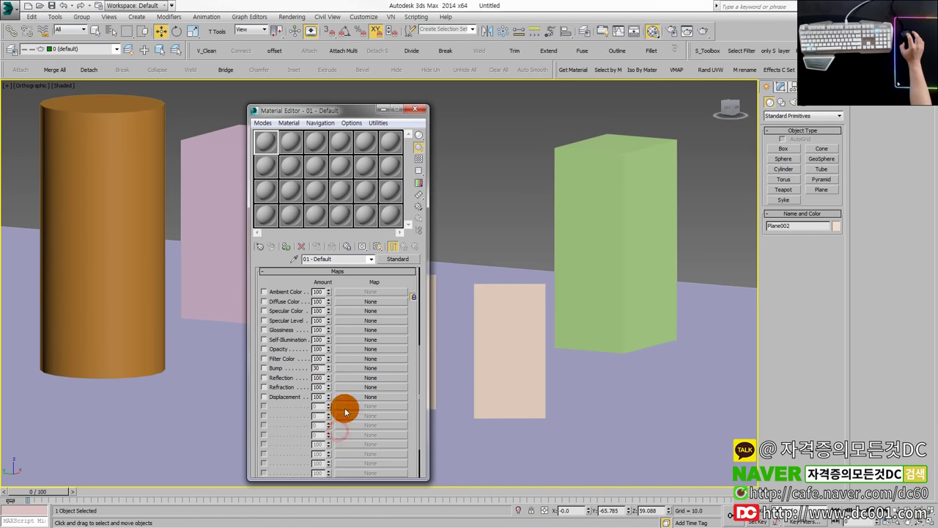
{"action": "left_click", "coordinate": [278, 301]}
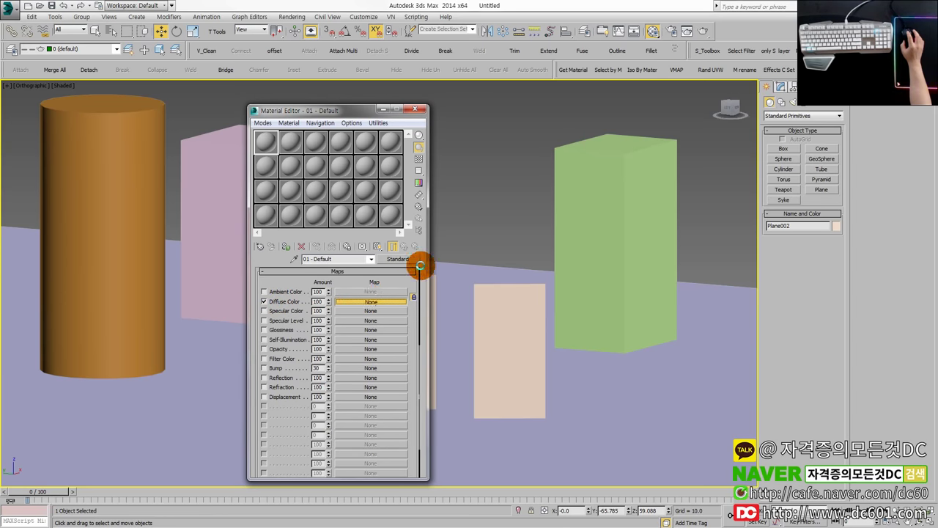
{"action": "double_click", "coordinate": [344, 154]}
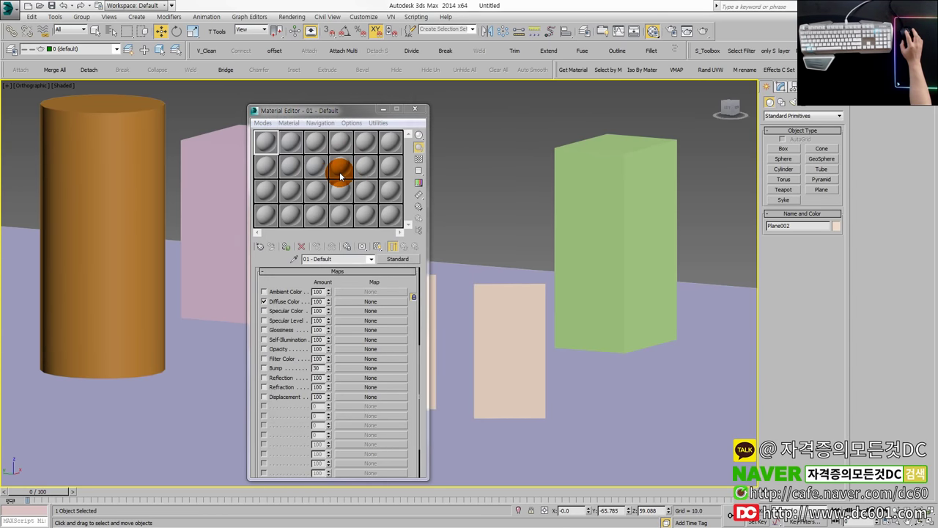
{"action": "left_click", "coordinate": [33, 88]}
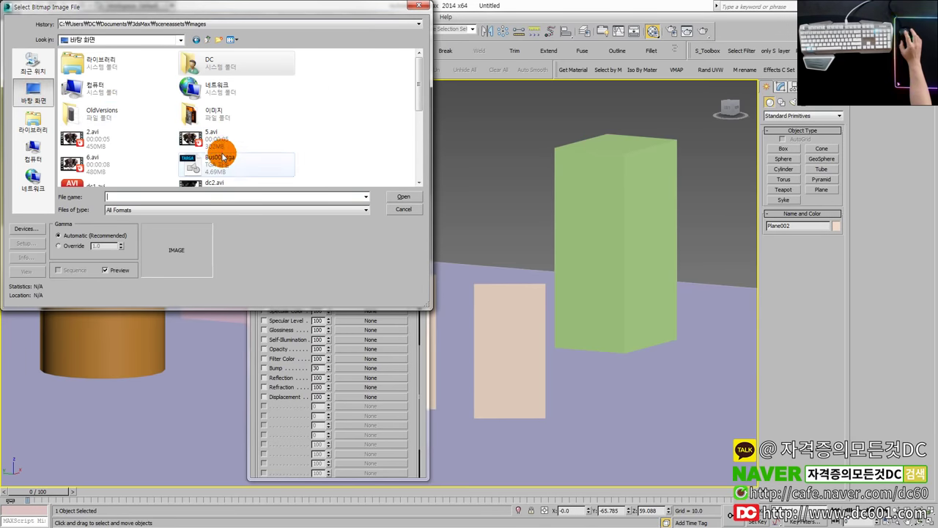
{"action": "left_click", "coordinate": [246, 155]}
{"action": "scroll", "coordinate": [235, 157], "scroll_direction": "down", "scroll_amount": 5}
{"action": "scroll", "coordinate": [231, 158], "scroll_direction": "up", "scroll_amount": 2}
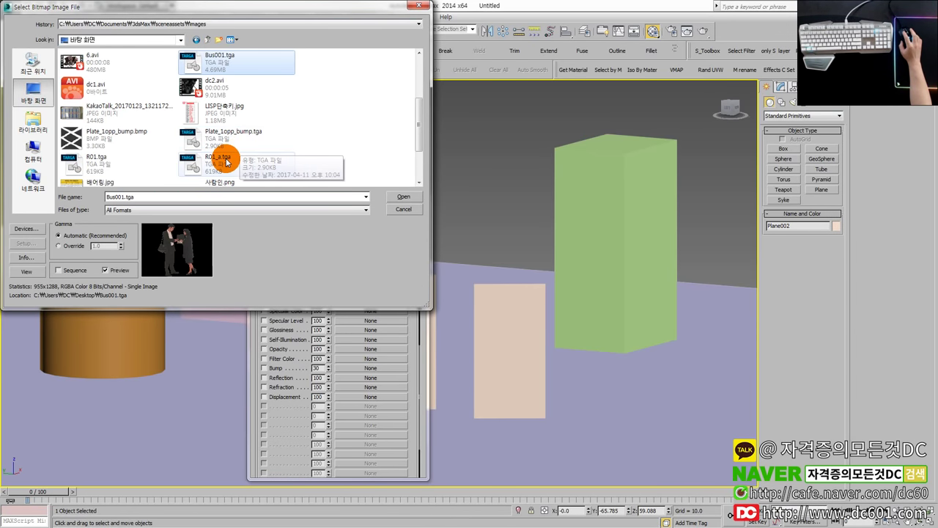
{"action": "double_click", "coordinate": [216, 56]}
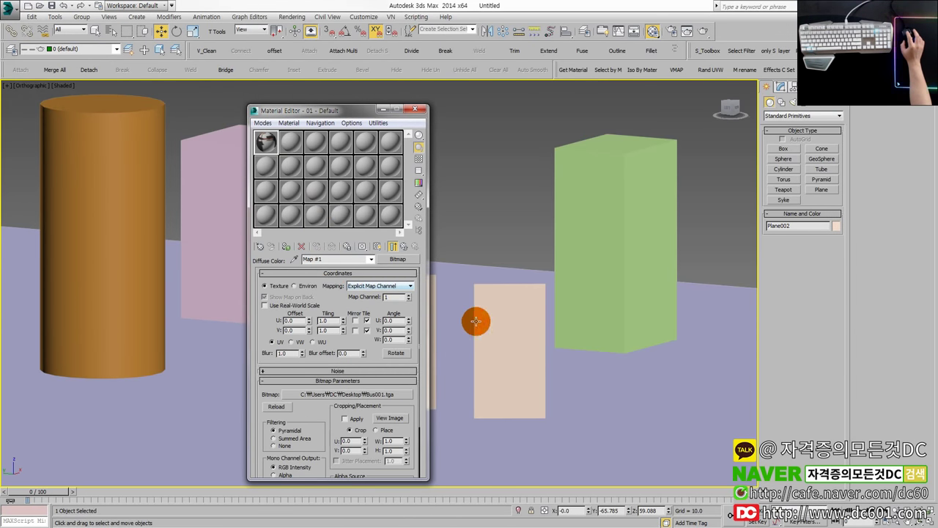
- Assign the Bus001.tga material to the selected plane and show its map in the viewport
{"action": "scroll", "coordinate": [595, 306], "scroll_direction": "up", "scroll_amount": 5}
{"action": "left_click", "coordinate": [375, 246]}
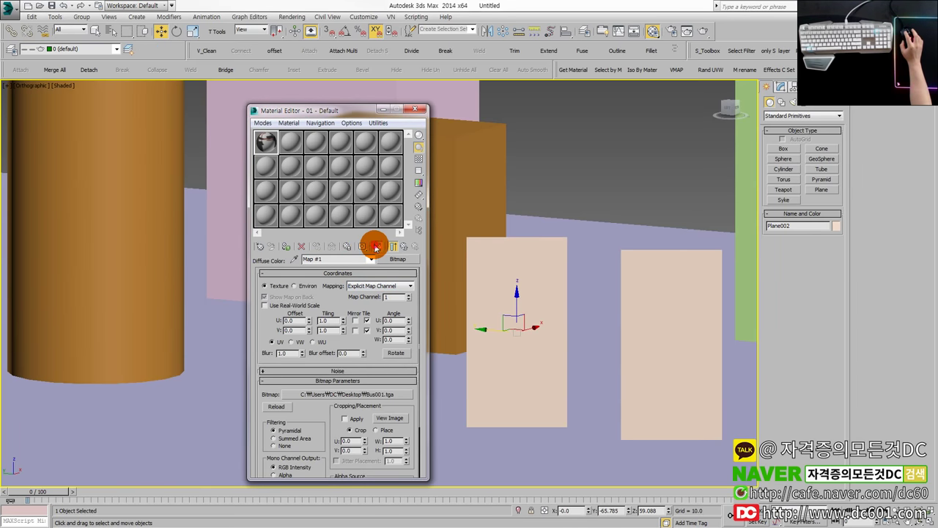
{"action": "left_click", "coordinate": [285, 246]}
{"action": "middle_click_drag", "start_coordinate": [536, 279], "coordinate": [546, 264]}
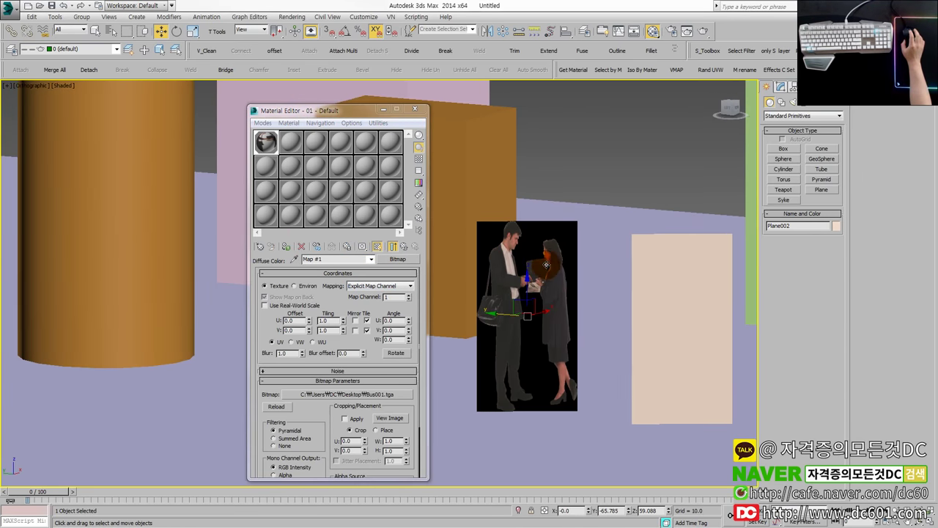
- Test-render the orthographic view from two framings to check the background around the figures on the plane
{"action": "left_click", "coordinate": [710, 30]}
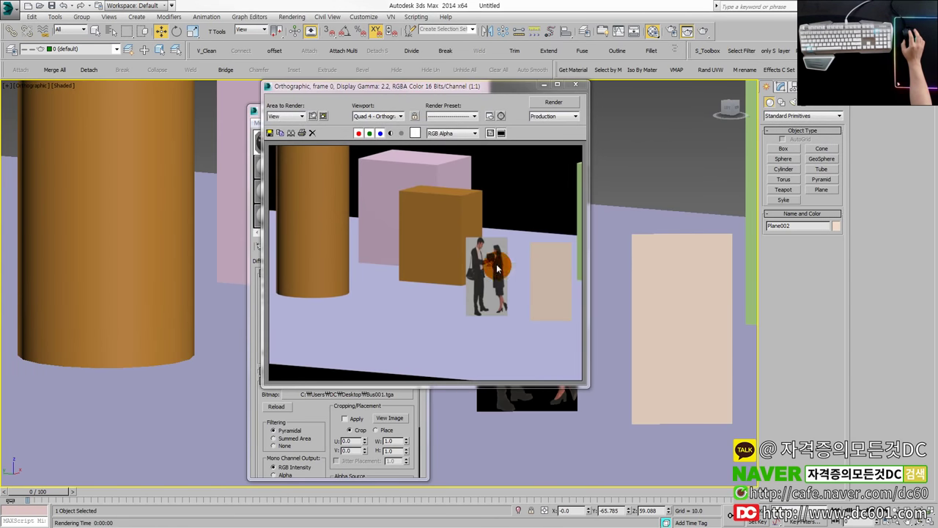
{"action": "left_click", "coordinate": [577, 85]}
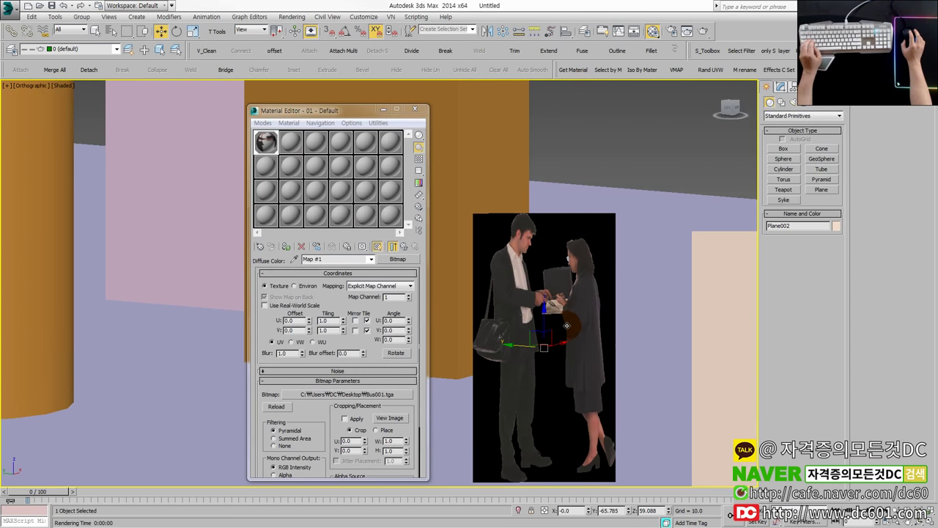
{"action": "scroll", "coordinate": [557, 332], "scroll_direction": "down", "scroll_amount": 2}
{"action": "middle_click_drag", "start_coordinate": [557, 332], "coordinate": [549, 311]}
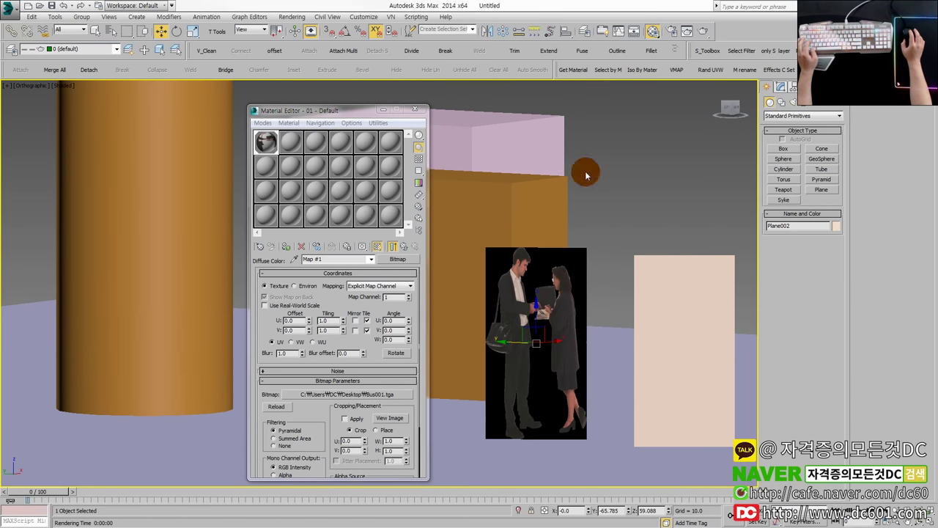
{"action": "left_click", "coordinate": [703, 31]}
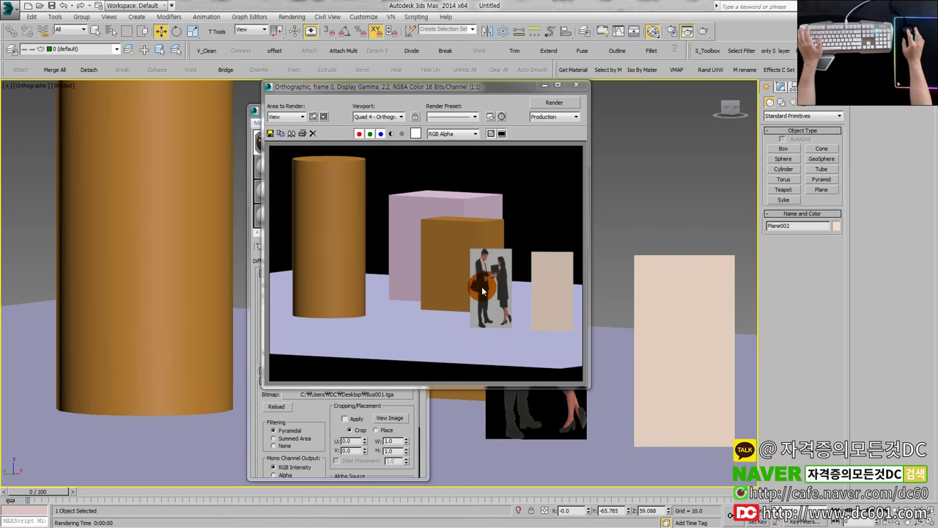
{"action": "left_click", "coordinate": [577, 85]}
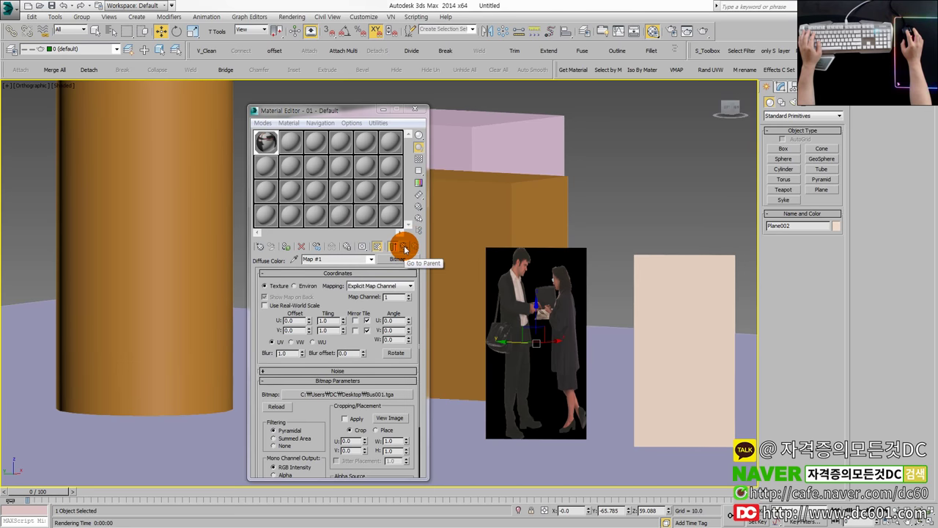
- Duplicate the diffuse map into the Opacity slot as a Copy and set its mono channel output to Alpha
{"action": "left_click", "coordinate": [404, 248]}
{"action": "left_click_drag", "start_coordinate": [355, 302], "coordinate": [350, 350]}
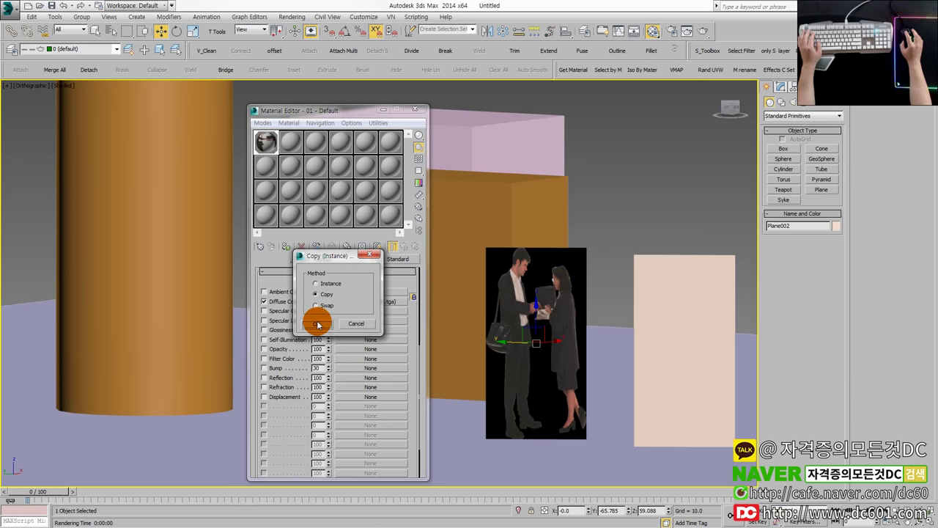
{"action": "left_click", "coordinate": [317, 324]}
{"action": "left_click", "coordinate": [356, 349]}
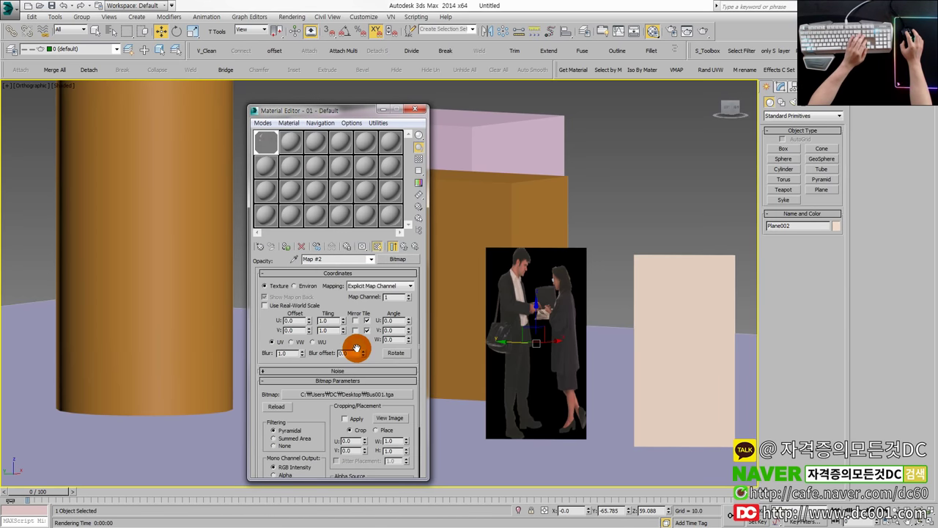
{"action": "scroll", "coordinate": [268, 283], "scroll_direction": "down", "scroll_amount": 3}
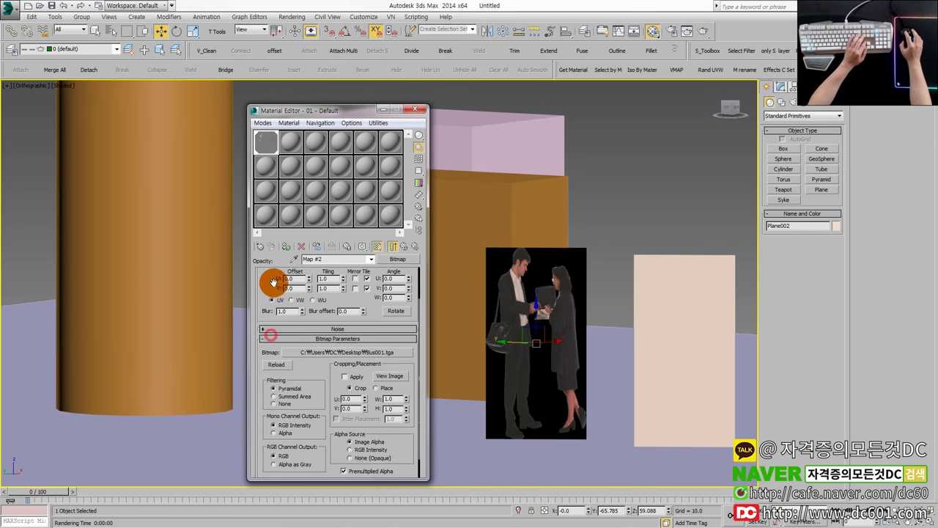
{"action": "left_click", "coordinate": [274, 409]}
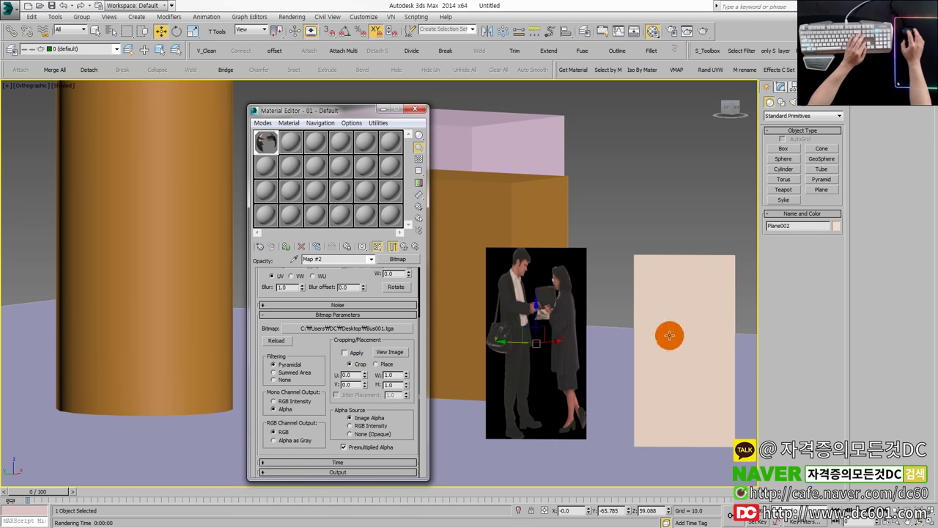
- Render a closer view of the figures' plane to check the alpha-masked cut-out
{"action": "scroll", "coordinate": [569, 266], "scroll_direction": "up", "scroll_amount": 2}
{"action": "middle_click_drag", "start_coordinate": [568, 264], "coordinate": [556, 206]}
{"action": "left_click", "coordinate": [705, 32]}
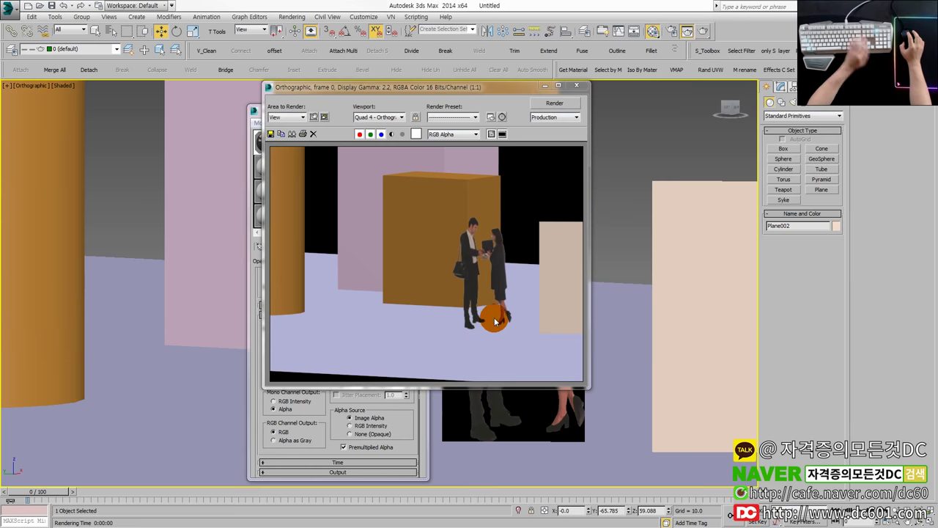
{"action": "left_click", "coordinate": [577, 86]}
- Load R01.tga as the second material's diffuse bitmap, assign it to the blank plane and show the map in the viewport
{"action": "scroll", "coordinate": [494, 249], "scroll_direction": "down", "scroll_amount": 2}
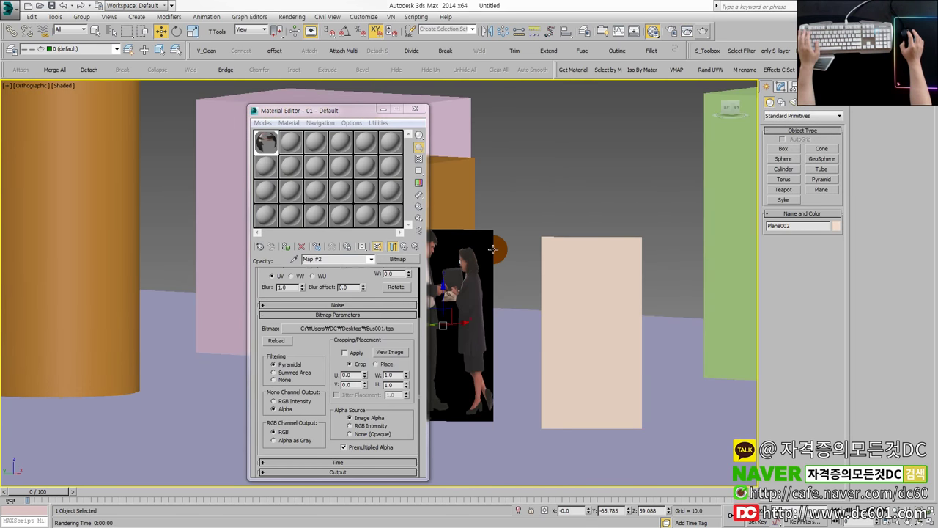
{"action": "left_click", "coordinate": [781, 102]}
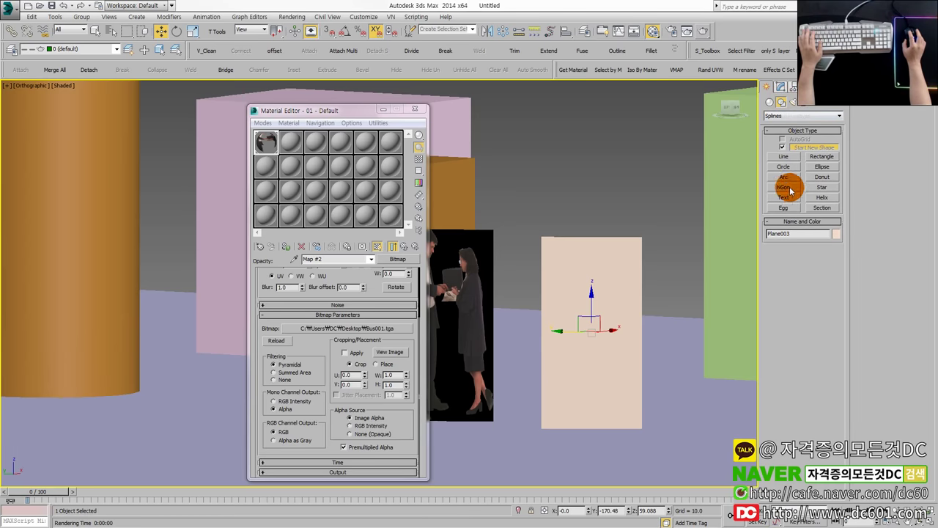
{"action": "left_click", "coordinate": [293, 141]}
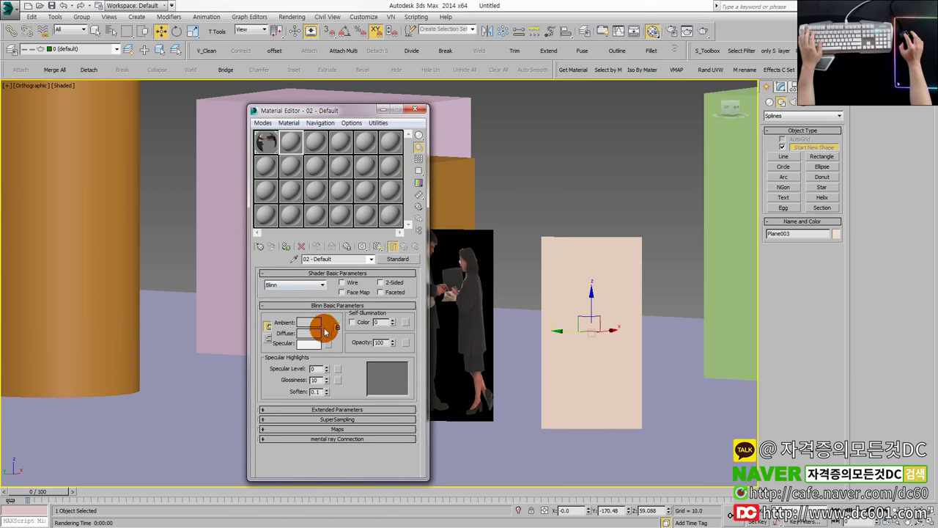
{"action": "left_click", "coordinate": [329, 335]}
{"action": "double_click", "coordinate": [316, 162]}
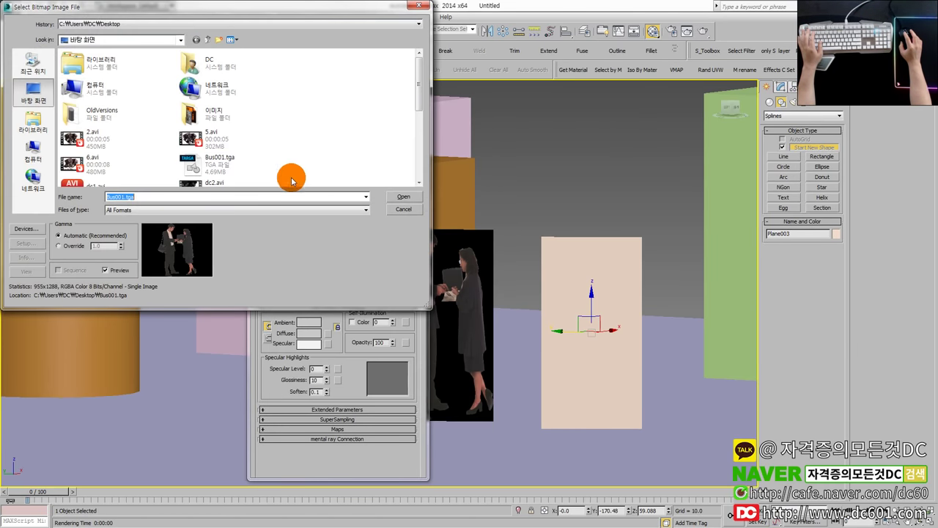
{"action": "scroll", "coordinate": [242, 147], "scroll_direction": "down", "scroll_amount": 4}
{"action": "left_click", "coordinate": [238, 134]}
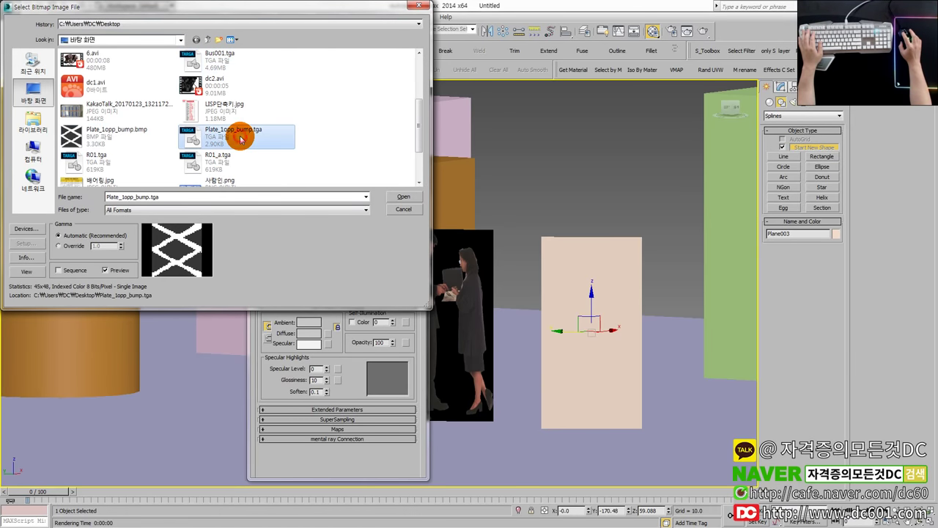
{"action": "left_click", "coordinate": [116, 164]}
{"action": "double_click", "coordinate": [111, 163]}
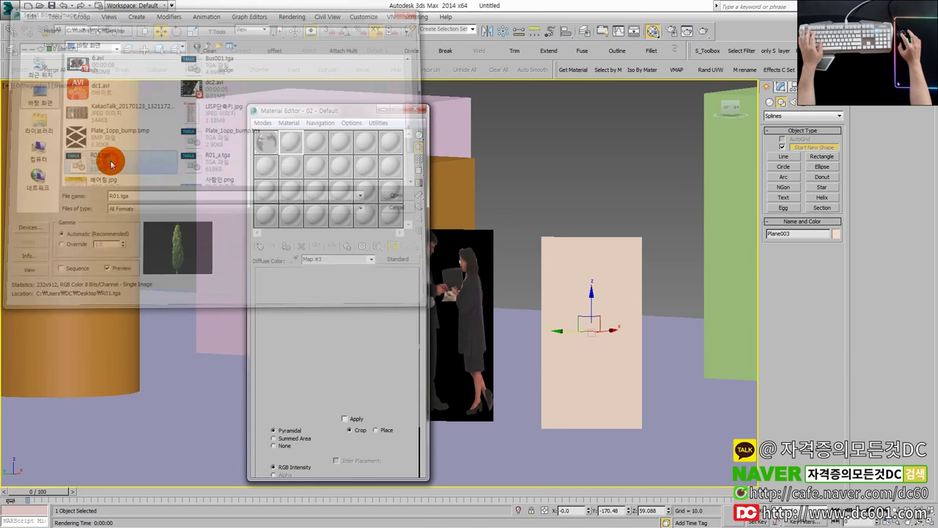
{"action": "left_click_drag", "start_coordinate": [291, 146], "coordinate": [595, 297]}
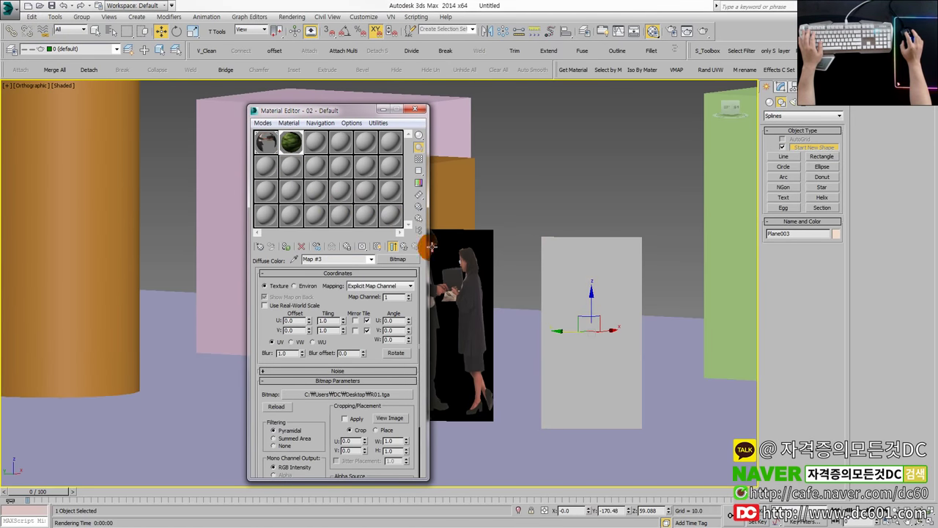
{"action": "left_click", "coordinate": [378, 247]}
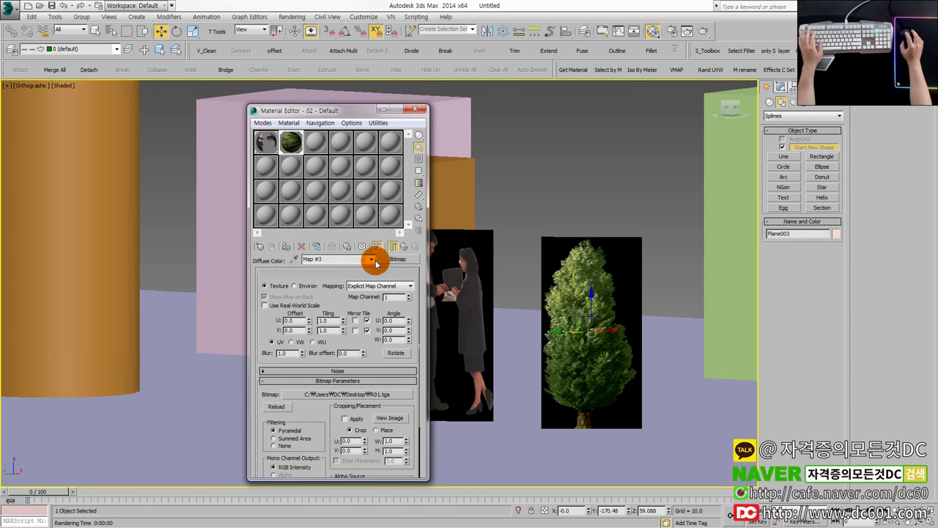
- Test-render the tree plane, and move it slightly upward to about Y -172, Z 65
{"action": "left_click", "coordinate": [704, 30]}
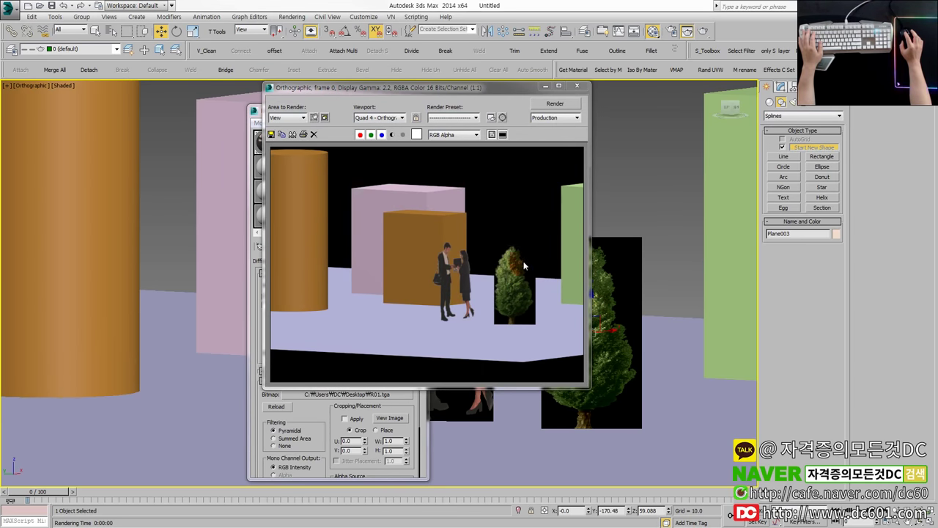
{"action": "left_click", "coordinate": [577, 86]}
{"action": "left_click_drag", "start_coordinate": [592, 305], "coordinate": [592, 294]}
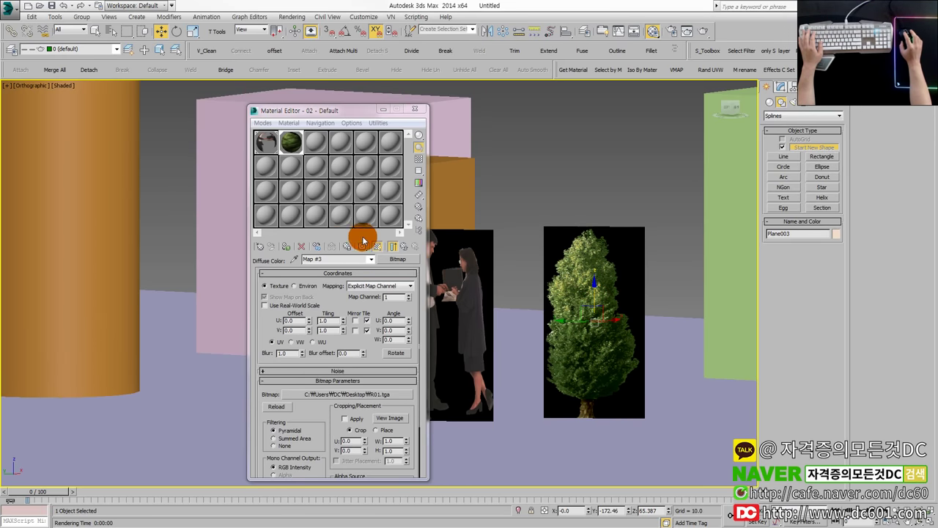
- Load R01_a.tga as the bitmap in the second material's Opacity slot and show the complete material in the viewport
{"action": "left_click", "coordinate": [399, 248]}
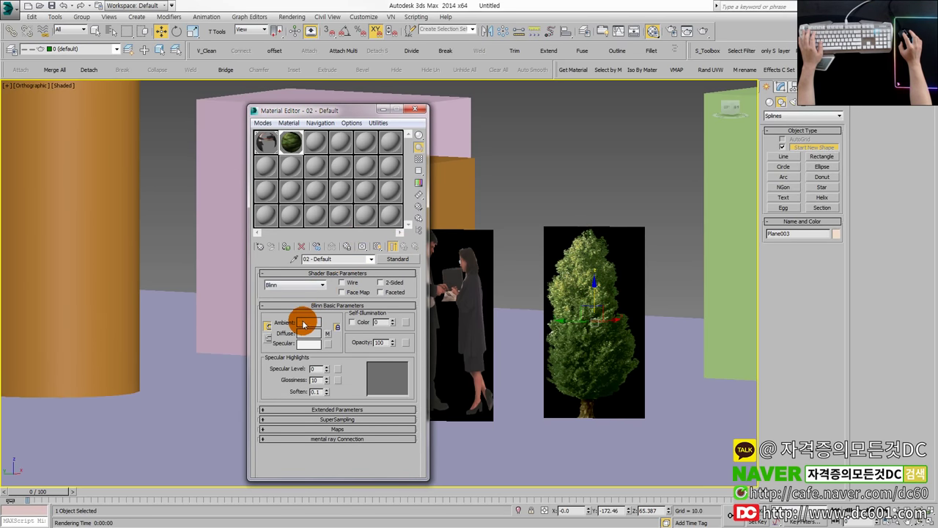
{"action": "left_click", "coordinate": [341, 429]}
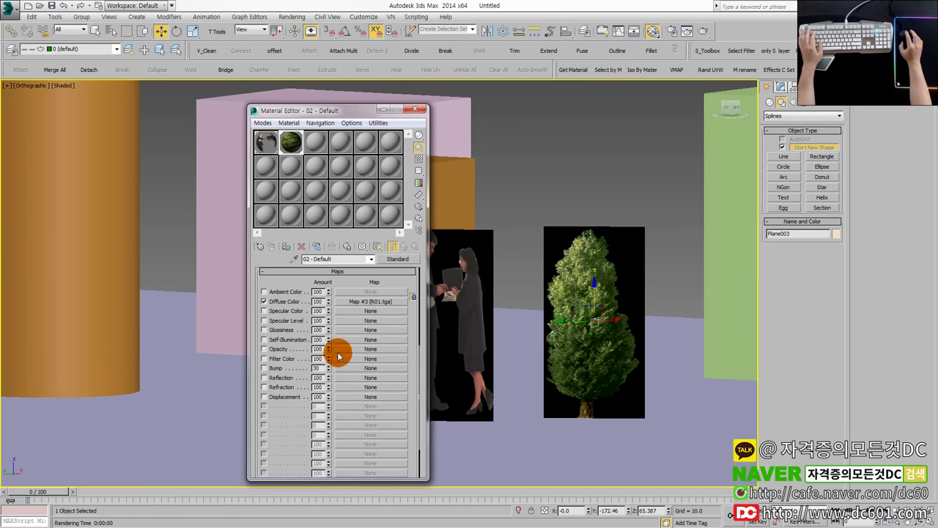
{"action": "left_click", "coordinate": [371, 349]}
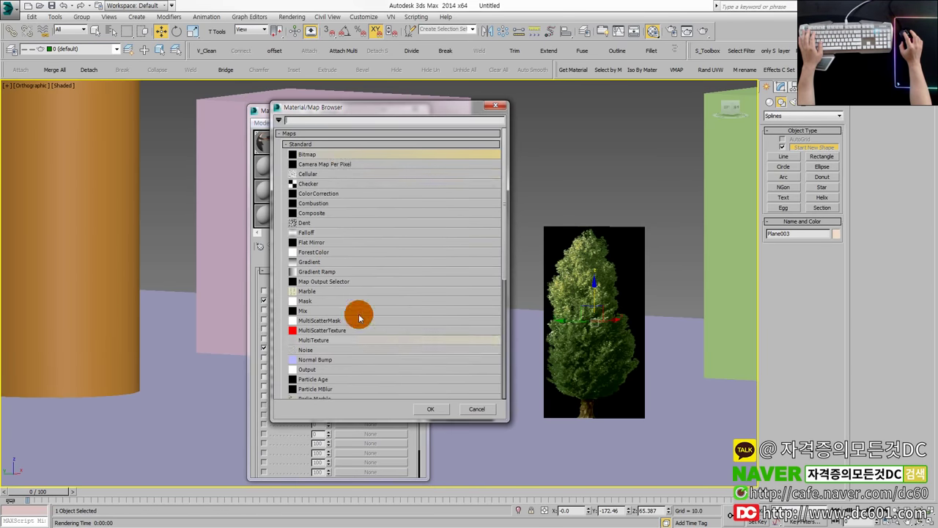
{"action": "double_click", "coordinate": [341, 158]}
{"action": "left_click", "coordinate": [296, 164]}
{"action": "scroll", "coordinate": [233, 163], "scroll_direction": "down", "scroll_amount": 3}
{"action": "scroll", "coordinate": [233, 163], "scroll_direction": "down", "scroll_amount": 2}
{"action": "left_click", "coordinate": [80, 132]}
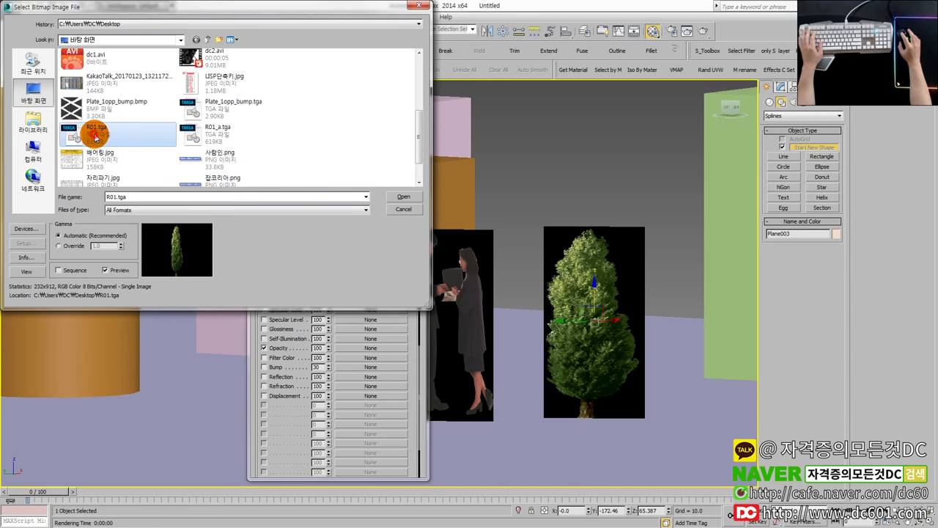
{"action": "left_click", "coordinate": [211, 132]}
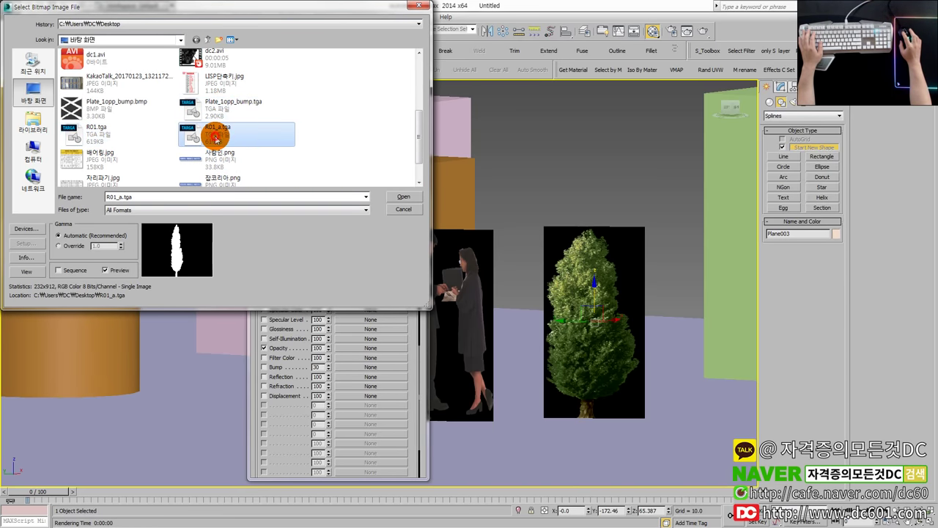
{"action": "double_click", "coordinate": [215, 132]}
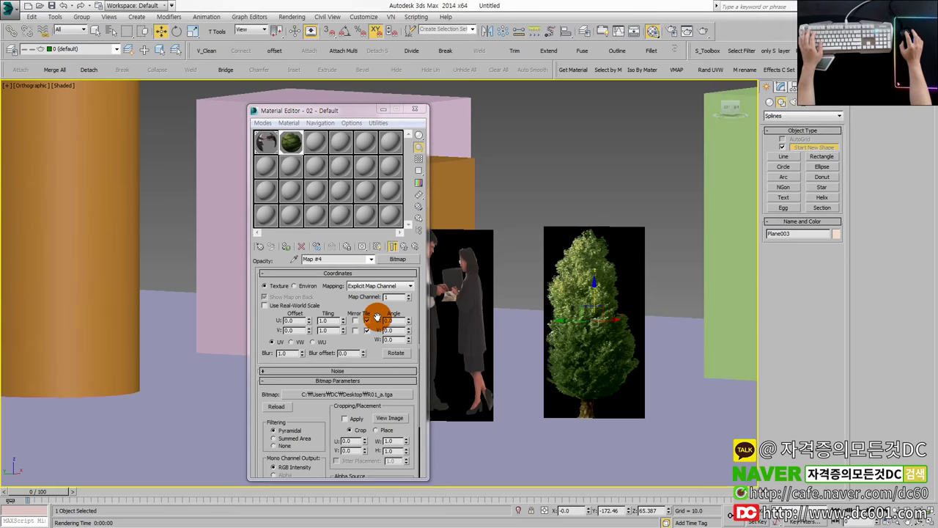
{"action": "left_click", "coordinate": [394, 247]}
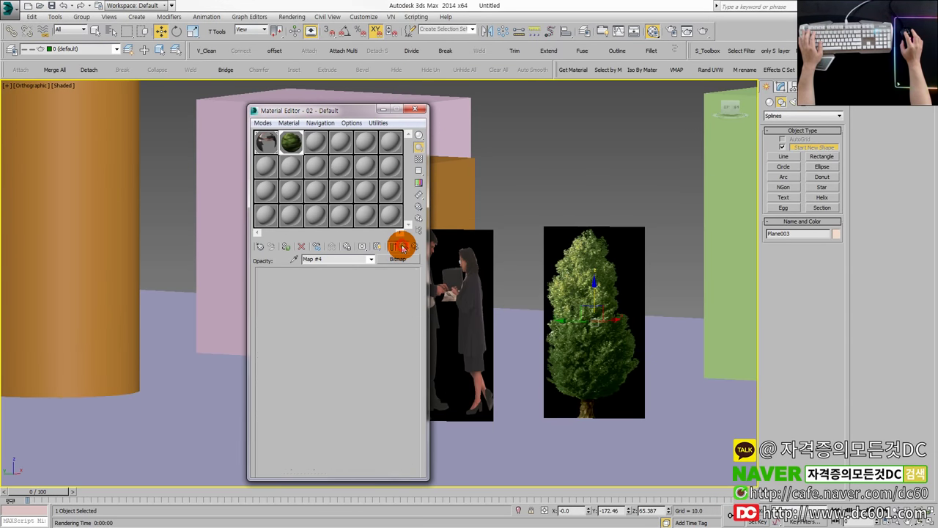
{"action": "left_click", "coordinate": [379, 248]}
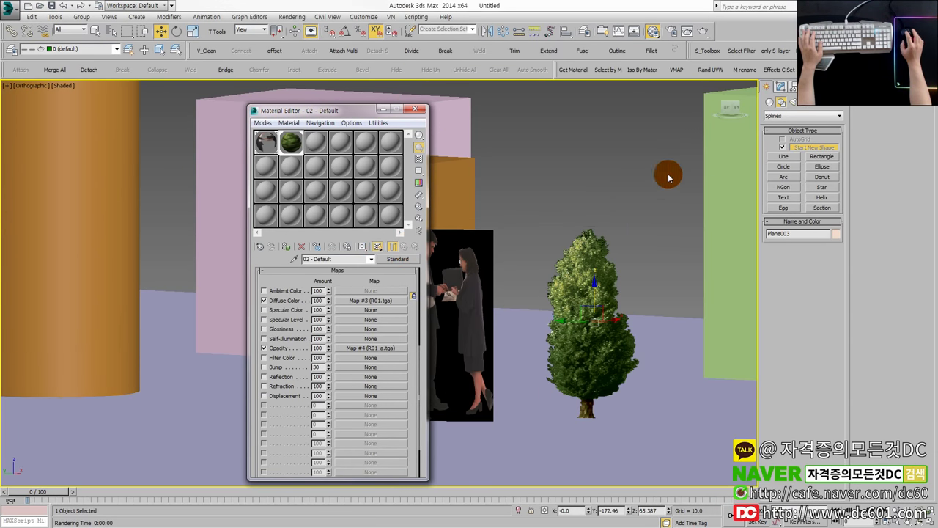
- Test-render the view to check the tree's masked cut-out, and close the render window and the Material Editor
{"action": "left_click", "coordinate": [703, 31]}
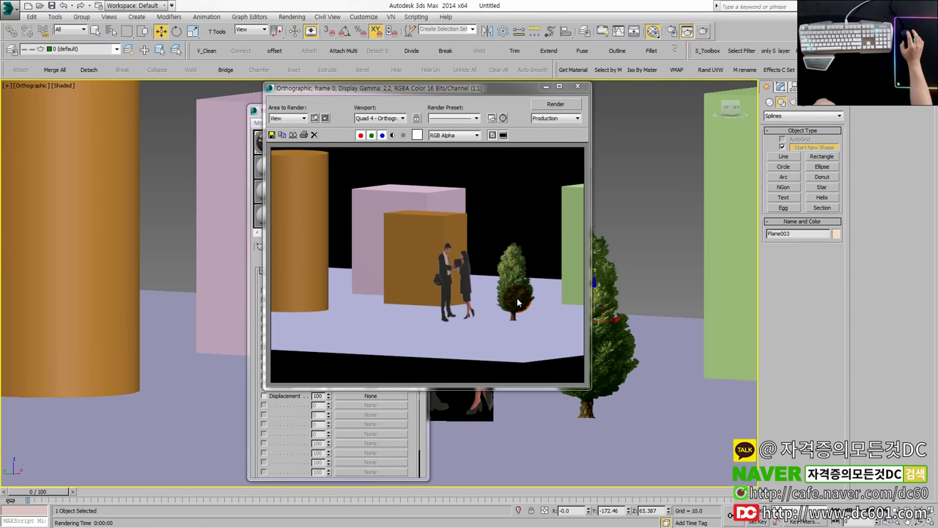
{"action": "left_click", "coordinate": [577, 87]}
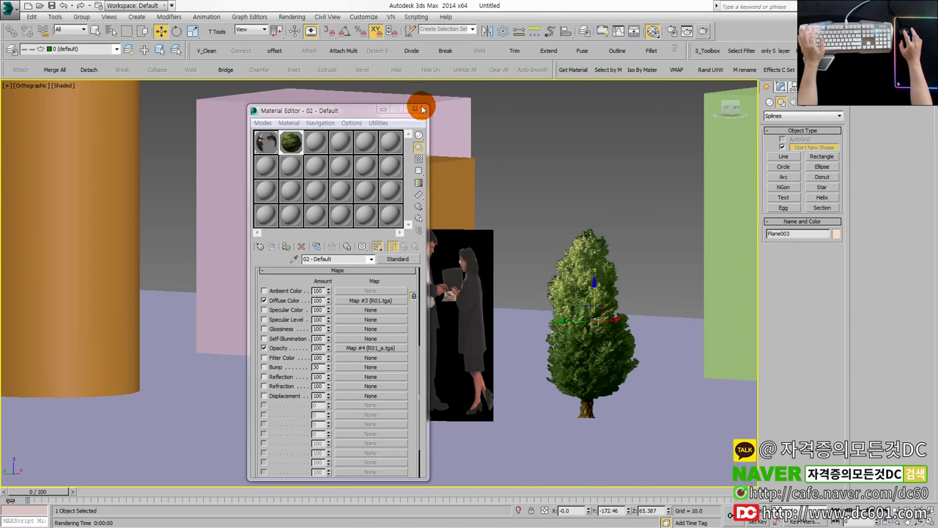
{"action": "left_click", "coordinate": [421, 108]}
- Select the orange cylinder and activate the third, unused sample slot in the Material Editor
{"action": "scroll", "coordinate": [476, 199], "scroll_direction": "down", "scroll_amount": 5}
{"action": "middle_click_drag", "start_coordinate": [476, 199], "coordinate": [362, 220], "text": "alt"}
{"action": "scroll", "coordinate": [357, 154], "scroll_direction": "up", "scroll_amount": 2}
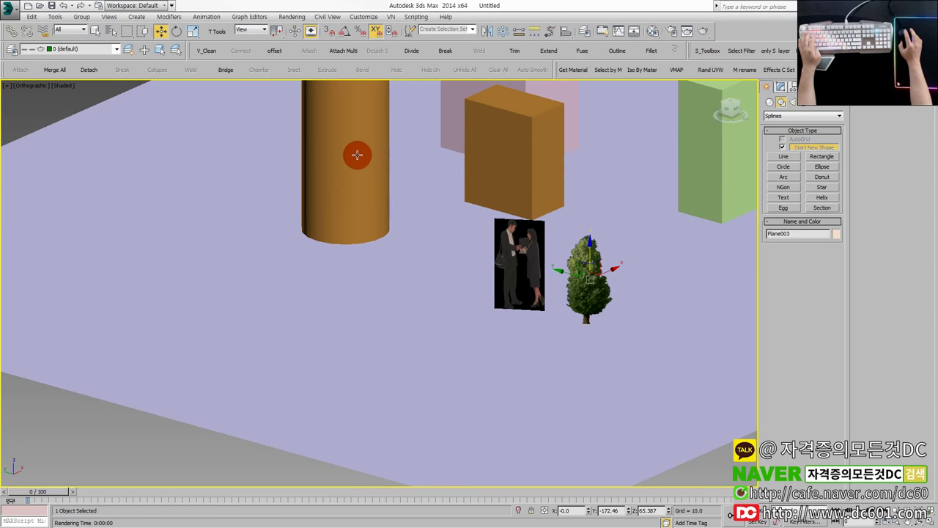
{"action": "left_click", "coordinate": [357, 154]}
{"action": "middle_click_drag", "start_coordinate": [357, 154], "coordinate": [382, 263]}
{"action": "scroll", "coordinate": [382, 263], "scroll_direction": "up", "scroll_amount": 2}
{"action": "key", "text": "m"}
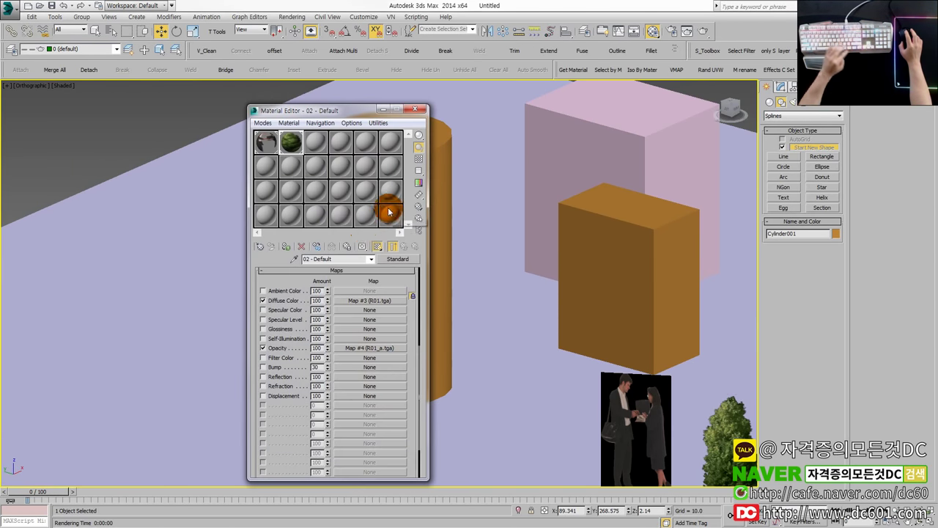
{"action": "left_click", "coordinate": [319, 147]}
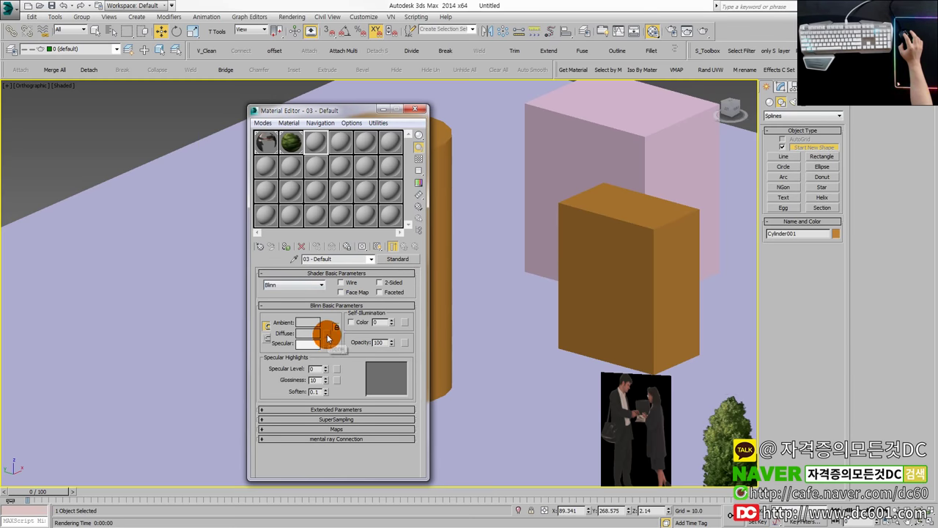
- Load Plate_1opp_bump.tga as the bitmap in the third material's Opacity slot
{"action": "left_click", "coordinate": [345, 430]}
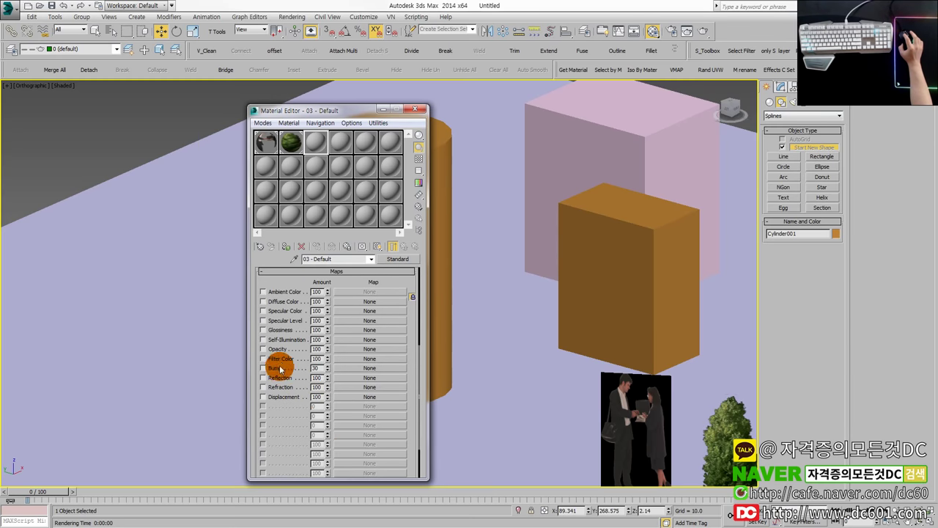
{"action": "left_click", "coordinate": [351, 349]}
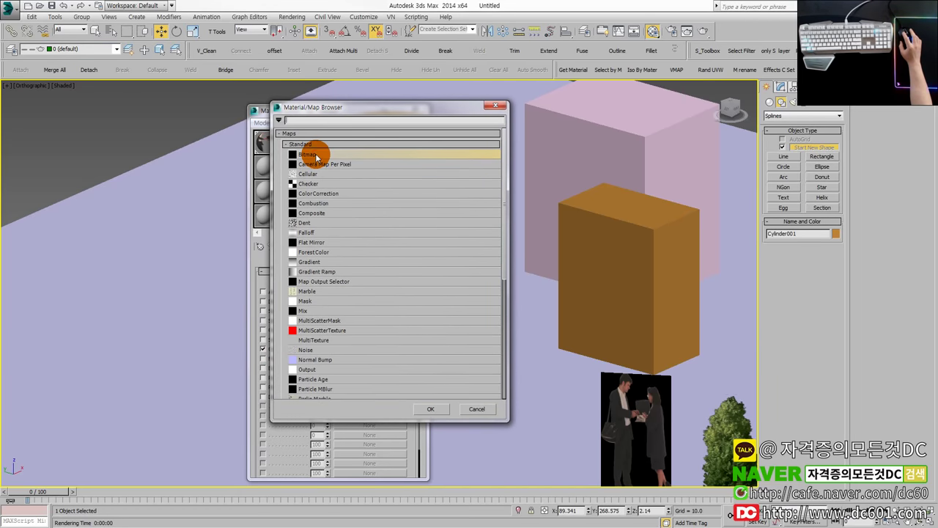
{"action": "double_click", "coordinate": [316, 158]}
{"action": "left_click", "coordinate": [209, 154]}
{"action": "scroll", "coordinate": [220, 140], "scroll_direction": "down", "scroll_amount": 3}
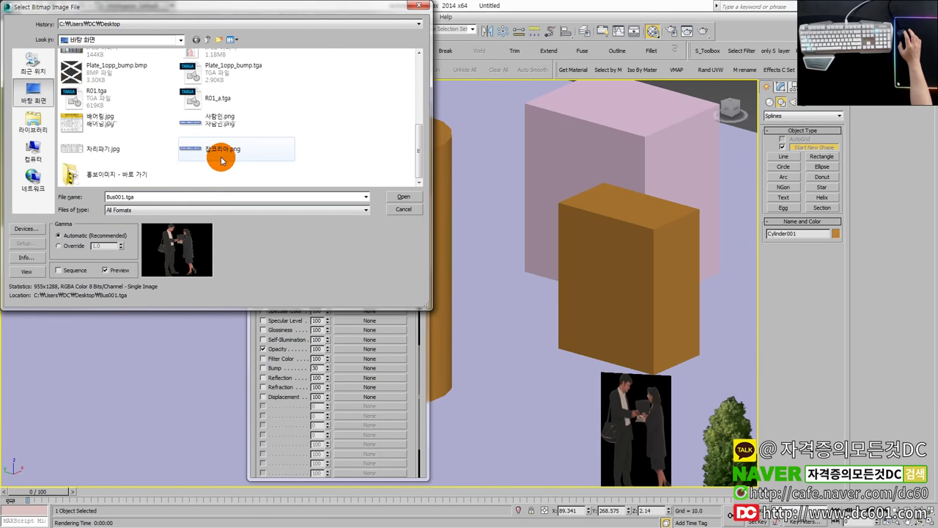
{"action": "scroll", "coordinate": [233, 128], "scroll_direction": "up", "scroll_amount": 3}
{"action": "left_click", "coordinate": [232, 132]}
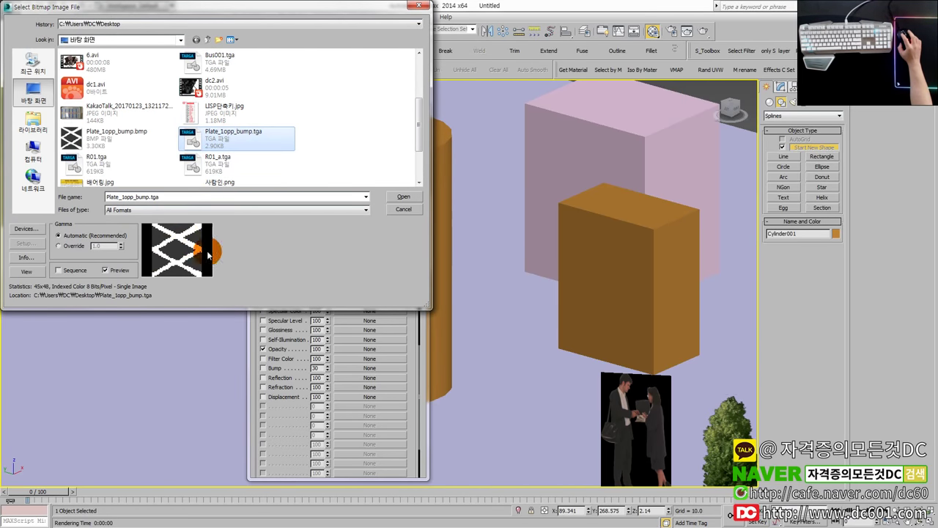
{"action": "double_click", "coordinate": [209, 139]}
- Assign the third material to the cylinder and show it in the viewport at material level so its opacity map cuts out the surface
{"action": "left_click_drag", "start_coordinate": [330, 113], "coordinate": [359, 210]}
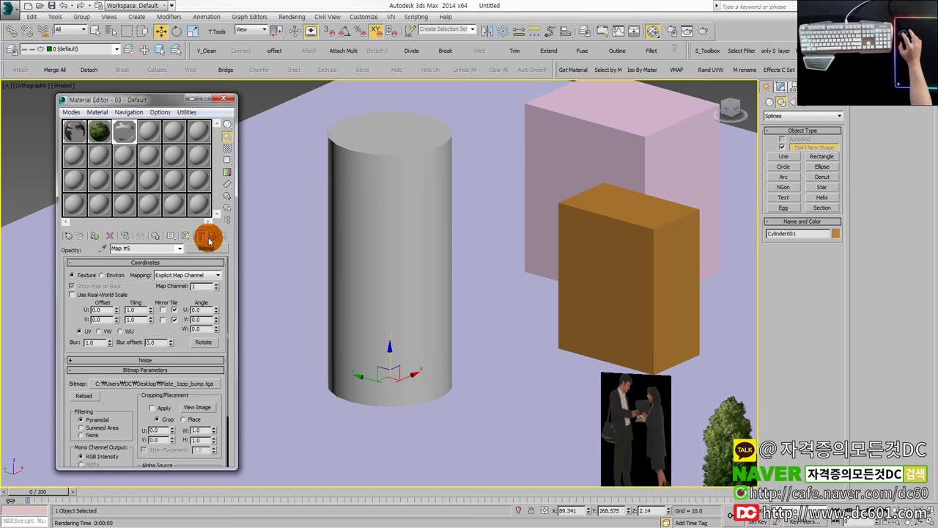
{"action": "left_click", "coordinate": [186, 236]}
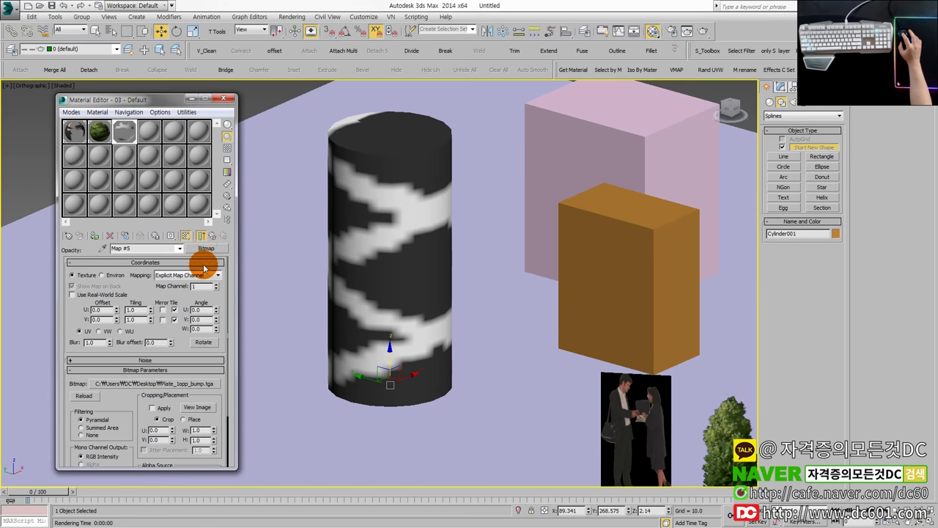
{"action": "left_click", "coordinate": [212, 236]}
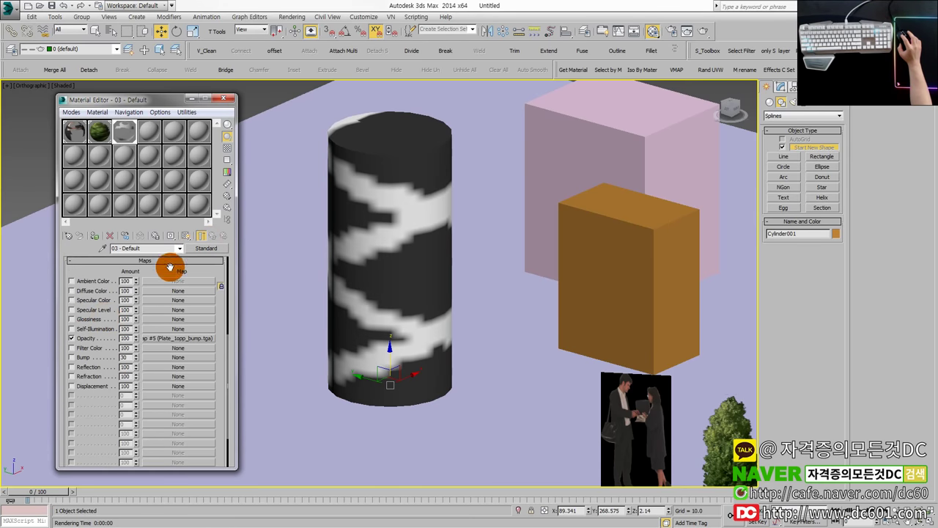
{"action": "left_click", "coordinate": [161, 338]}
{"action": "left_click_drag", "start_coordinate": [80, 324], "coordinate": [80, 279]}
{"action": "left_click", "coordinate": [185, 271]}
{"action": "left_click", "coordinate": [209, 236]}
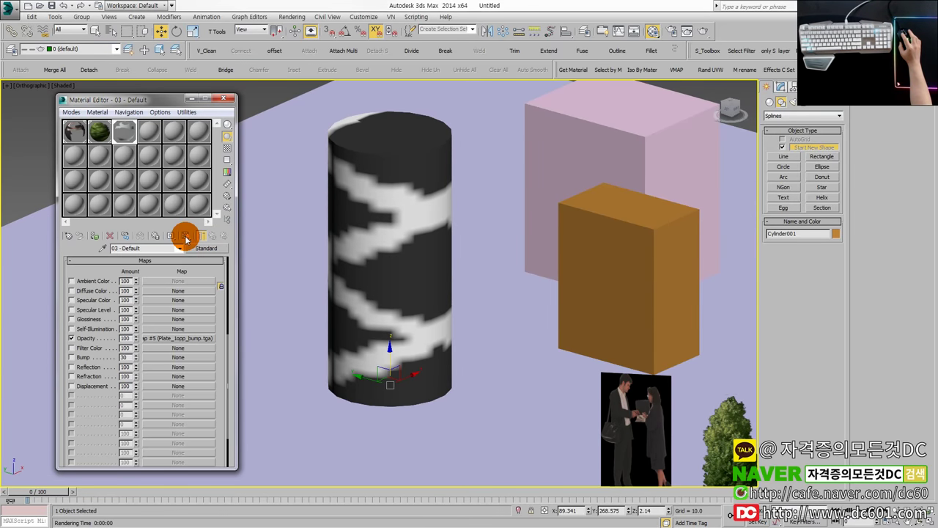
{"action": "left_click", "coordinate": [186, 236]}
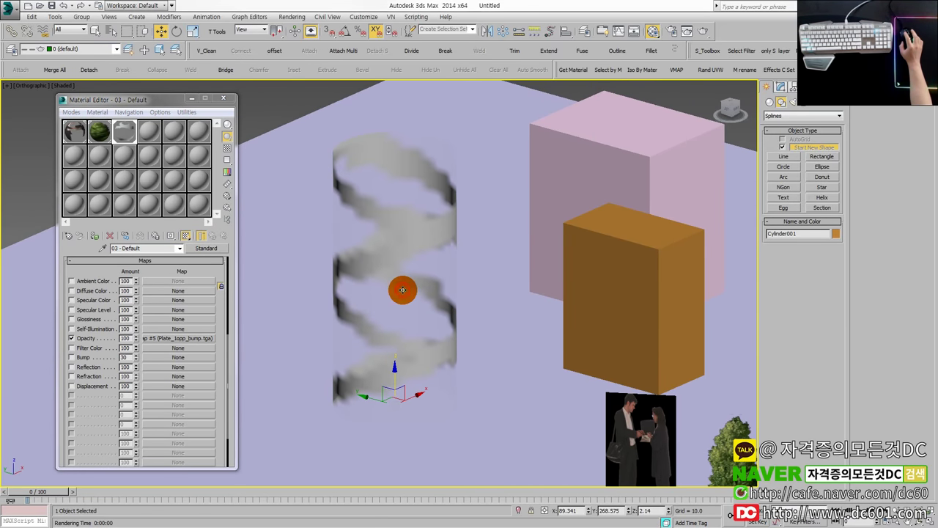
- Add a UVW Map modifier with Cylindrical mapping to the cylinder and set its tiling to about U 0.48, V 3.33
{"action": "key", "text": "u"}
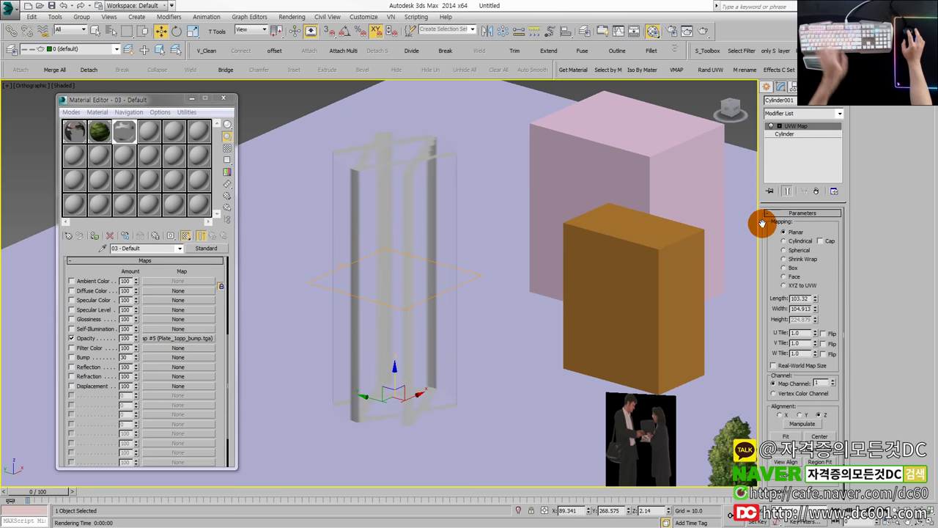
{"action": "left_click", "coordinate": [797, 242]}
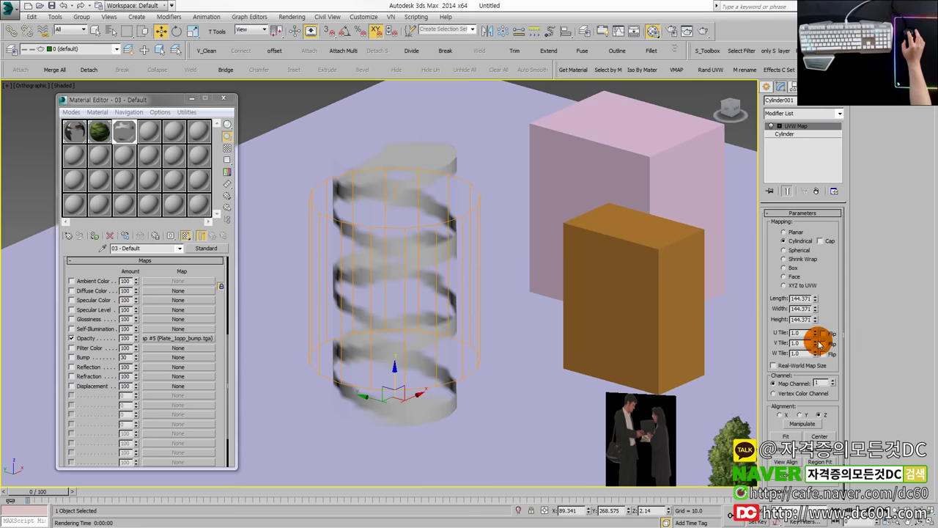
{"action": "left_click_drag", "start_coordinate": [819, 336], "coordinate": [807, 227]}
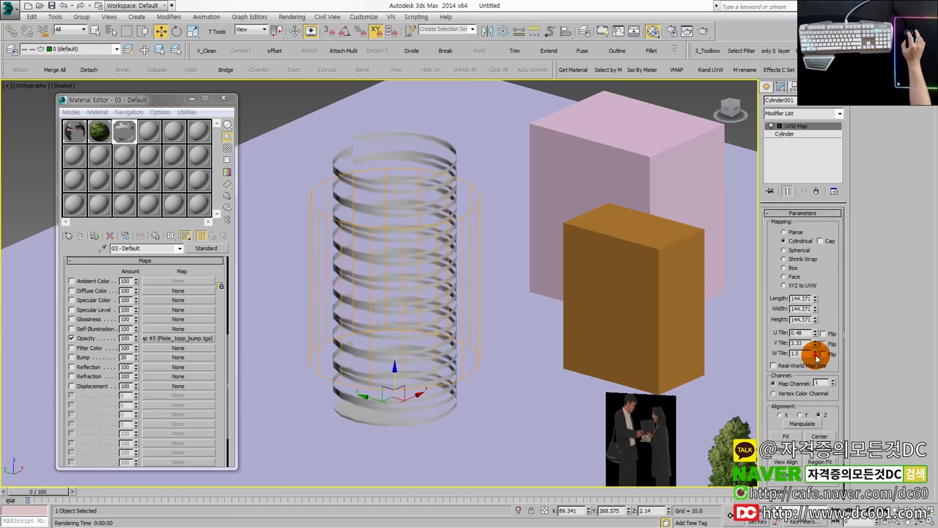
- Adjust the cylinder's UVW tiling to about U 31.78, V 15.01 and W -0.21 for a fine wire-mesh pattern
{"action": "left_click_drag", "start_coordinate": [815, 357], "coordinate": [816, 132]}
{"action": "left_click_drag", "start_coordinate": [817, 73], "coordinate": [817, 94]}
{"action": "middle_click_drag", "start_coordinate": [401, 171], "coordinate": [466, 200]}
{"action": "scroll", "coordinate": [467, 200], "scroll_direction": "up", "scroll_amount": 2}
{"action": "middle_click_drag", "start_coordinate": [533, 232], "coordinate": [530, 182]}
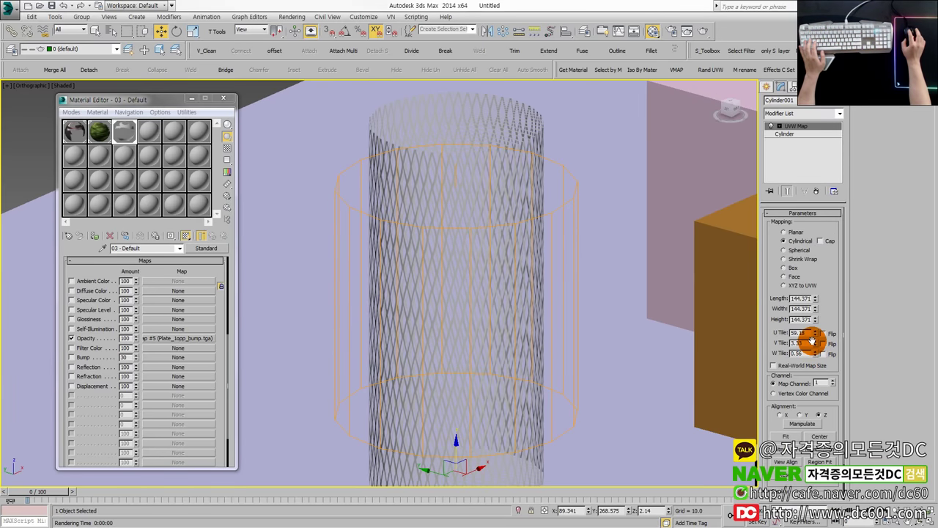
{"action": "left_click_drag", "start_coordinate": [818, 344], "coordinate": [808, 413]}
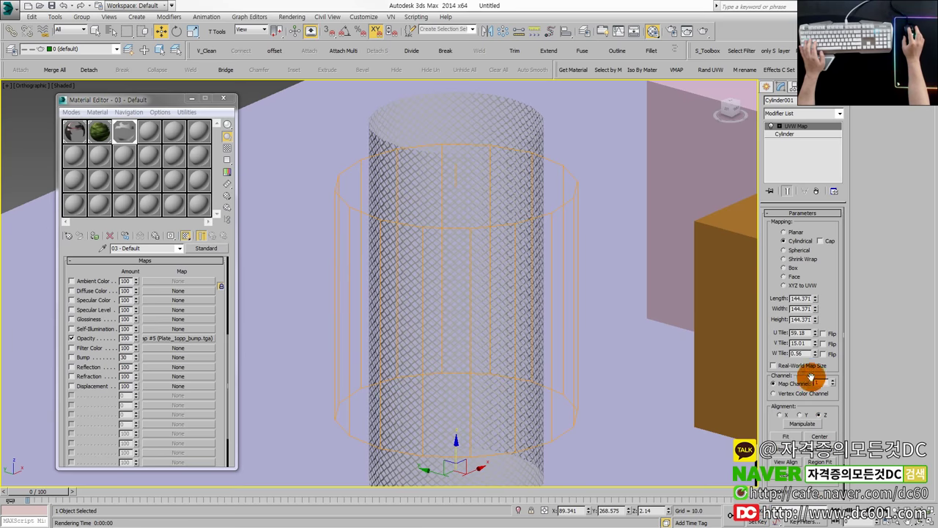
{"action": "left_click_drag", "start_coordinate": [816, 357], "coordinate": [847, 461]}
{"action": "scroll", "coordinate": [488, 374], "scroll_direction": "down", "scroll_amount": 3}
{"action": "middle_click_drag", "start_coordinate": [488, 374], "coordinate": [489, 318]}
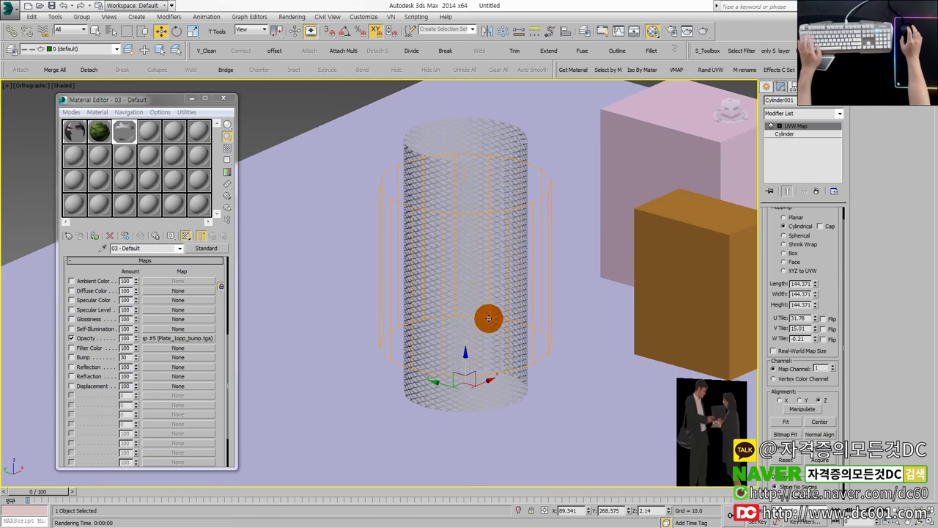
- Create a teapot with a radius of about 35.25 inside the base of the mesh cylinder
{"action": "left_click", "coordinate": [301, 139]}
{"action": "middle_click_drag", "start_coordinate": [377, 204], "coordinate": [459, 283], "text": "alt"}
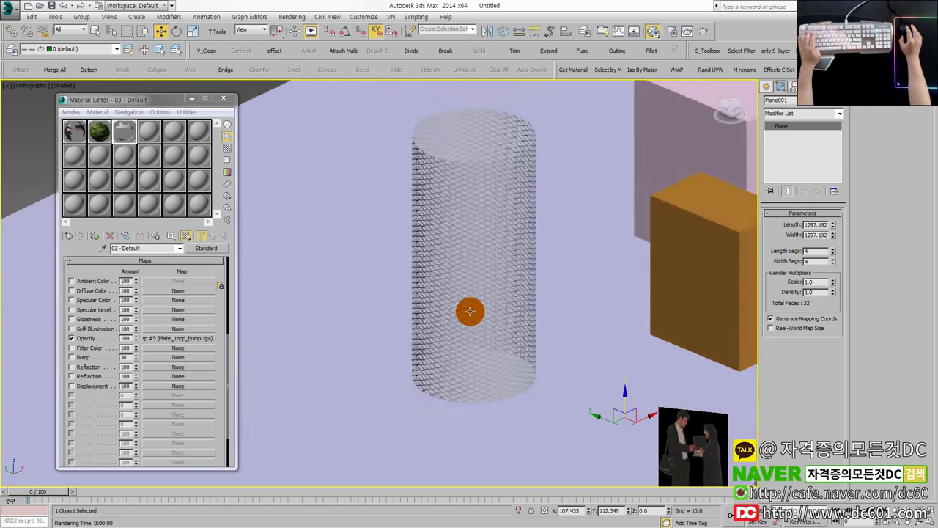
{"action": "scroll", "coordinate": [486, 335], "scroll_direction": "up", "scroll_amount": 2}
{"action": "middle_click_drag", "start_coordinate": [489, 344], "coordinate": [492, 355], "text": "alt"}
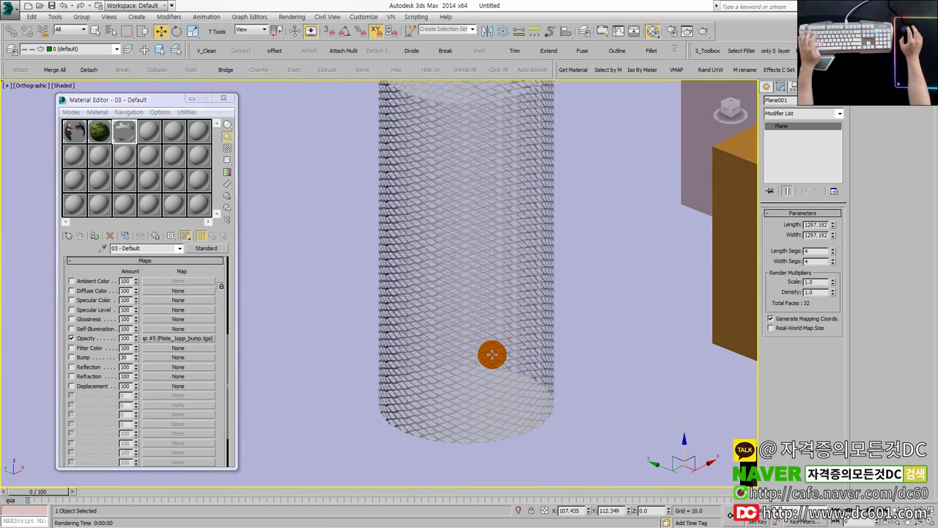
{"action": "left_click", "coordinate": [767, 88]}
{"action": "left_click", "coordinate": [769, 102]}
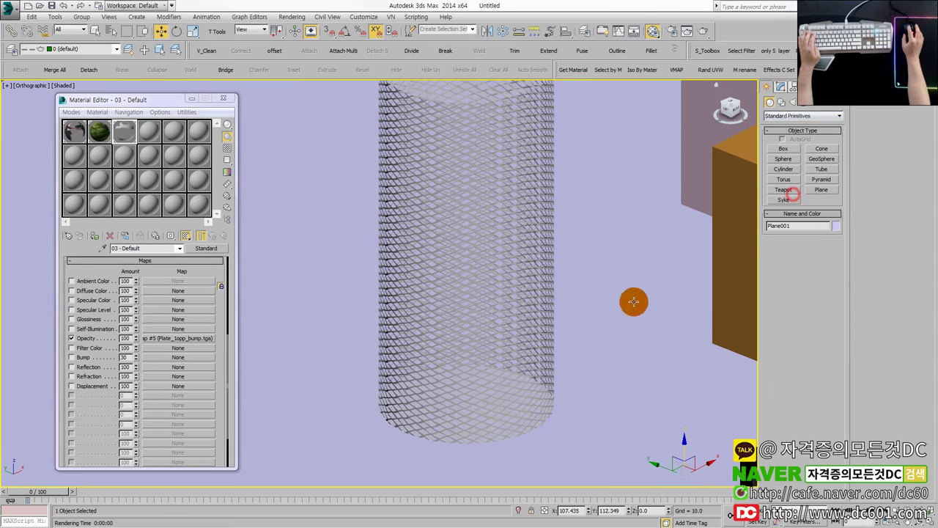
{"action": "left_click", "coordinate": [798, 192]}
{"action": "left_click_drag", "start_coordinate": [470, 402], "coordinate": [523, 399]}
- Render the mesh cylinder with the teapot inside, close the render window and inspect the mesh in the viewport
{"action": "left_click", "coordinate": [703, 31]}
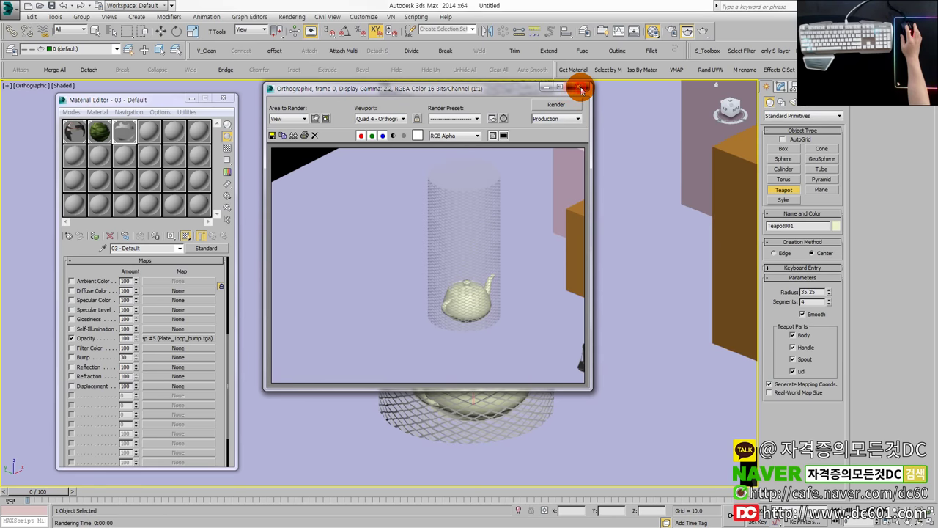
{"action": "left_click", "coordinate": [582, 90]}
{"action": "scroll", "coordinate": [462, 325], "scroll_direction": "up", "scroll_amount": 3}
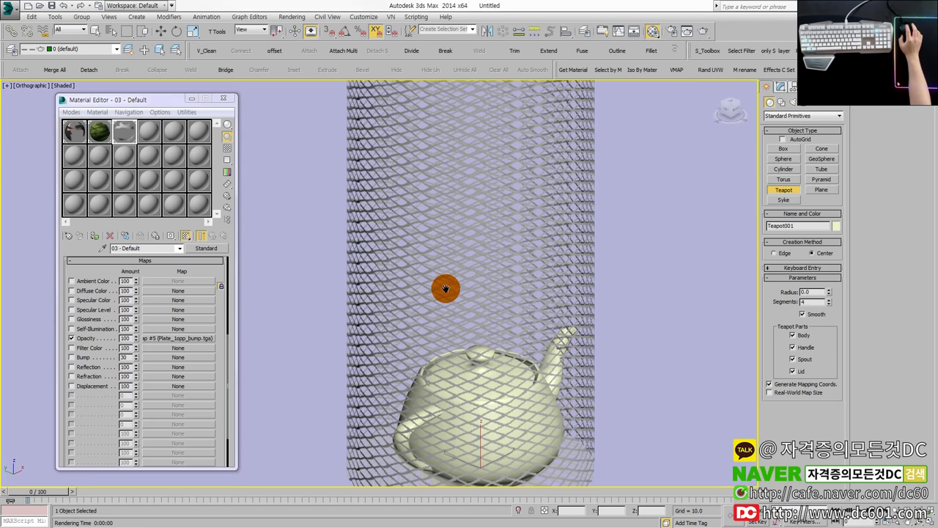
{"action": "scroll", "coordinate": [442, 287], "scroll_direction": "down", "scroll_amount": 3}
{"action": "scroll", "coordinate": [477, 331], "scroll_direction": "up", "scroll_amount": 3}
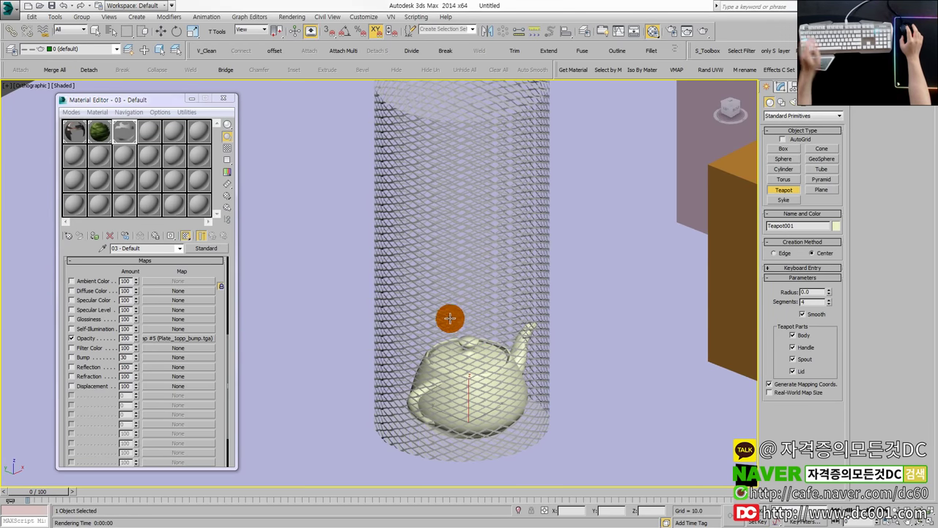
{"action": "scroll", "coordinate": [477, 298], "scroll_direction": "down", "scroll_amount": 2}
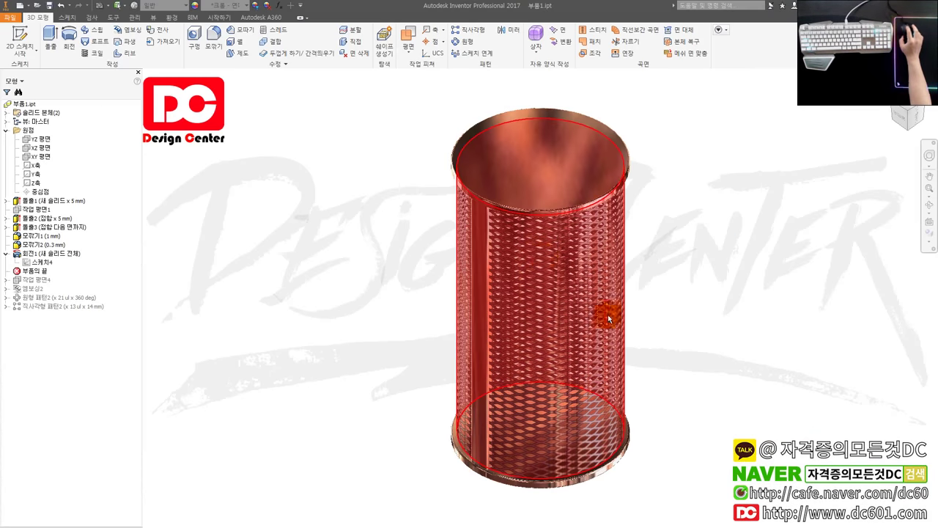
- Switch to Inventor and inspect the modelled perforated cylinder in 부품1.ipt for comparison
{"action": "scroll", "coordinate": [659, 318], "scroll_direction": "up", "scroll_amount": 3}
{"action": "scroll", "coordinate": [642, 361], "scroll_direction": "down", "scroll_amount": 2}
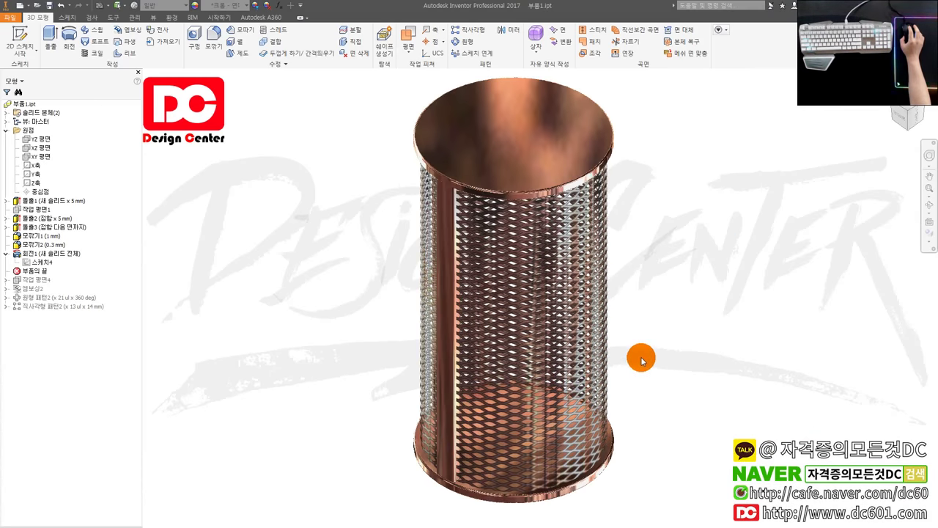
{"action": "middle_click_drag", "start_coordinate": [618, 371], "coordinate": [659, 331], "text": "shift"}
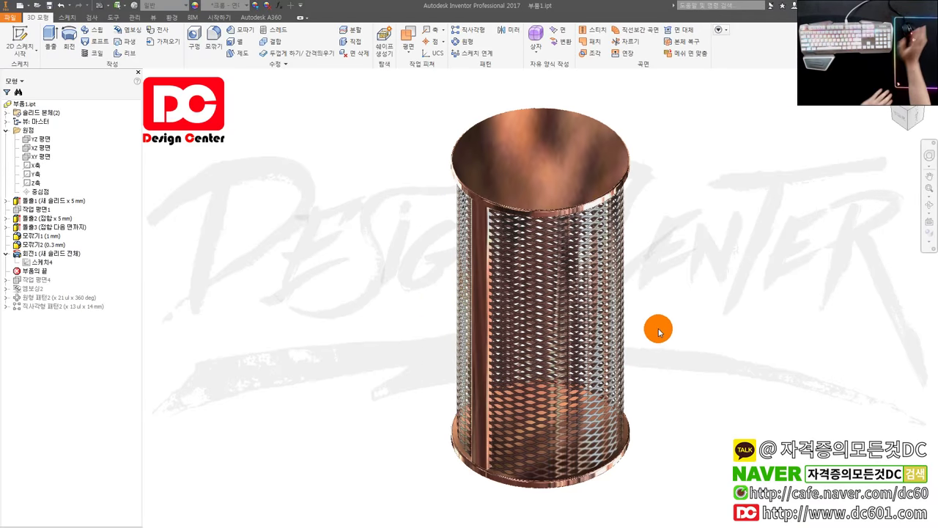